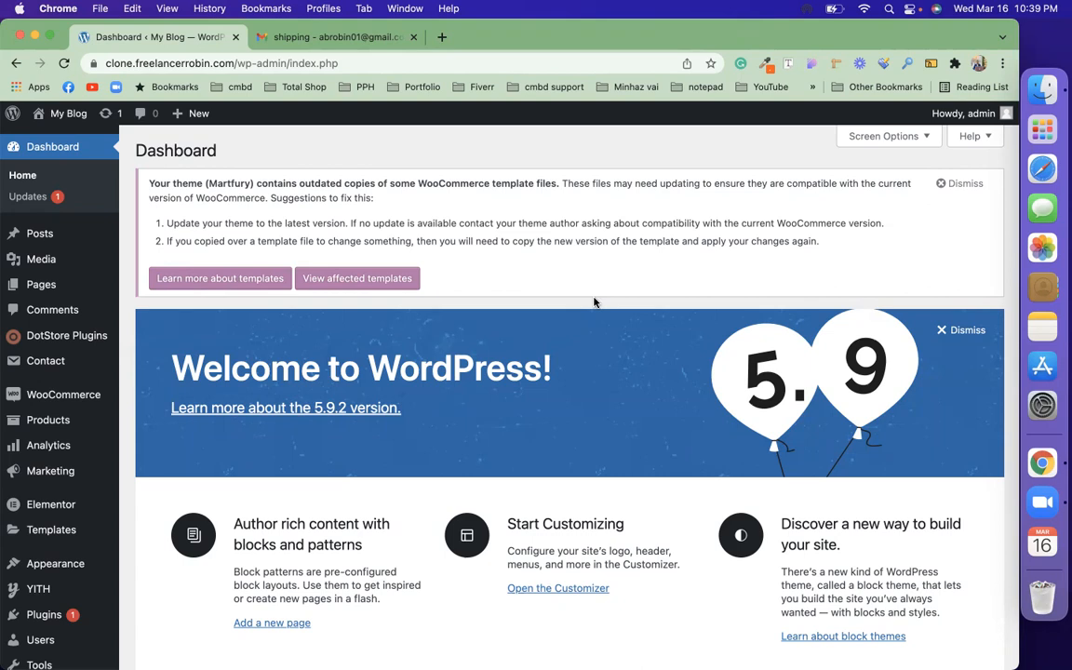
Switch to Gmail and read through the set prices and shipping cost rules in price shipping calculation.pdf.
left_click(335, 37)
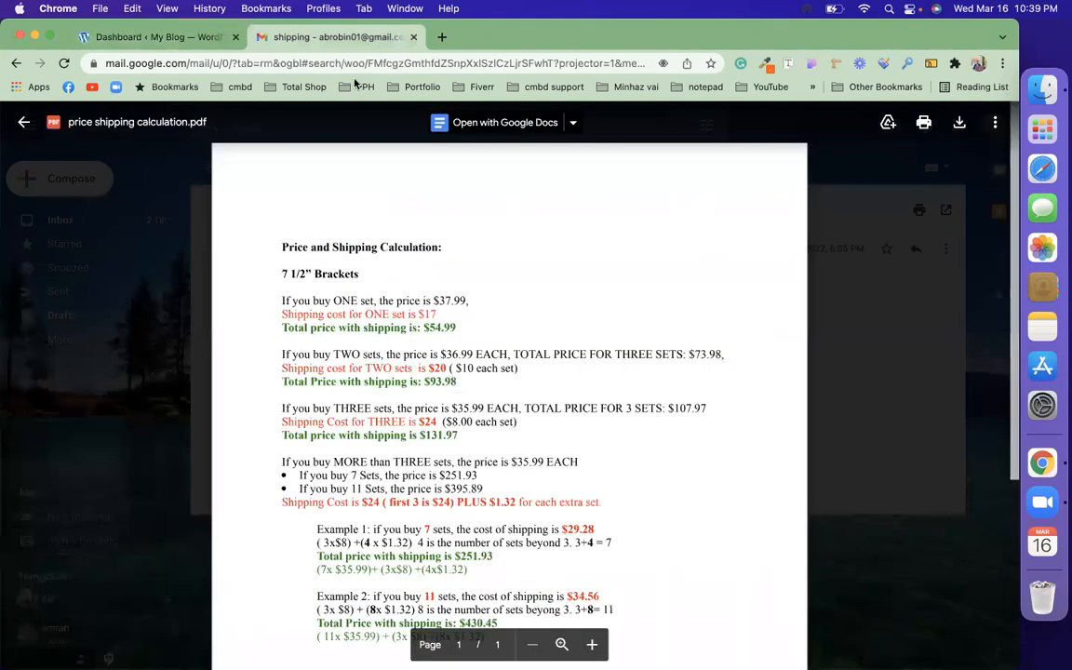
scroll(509, 371, "down", 1)
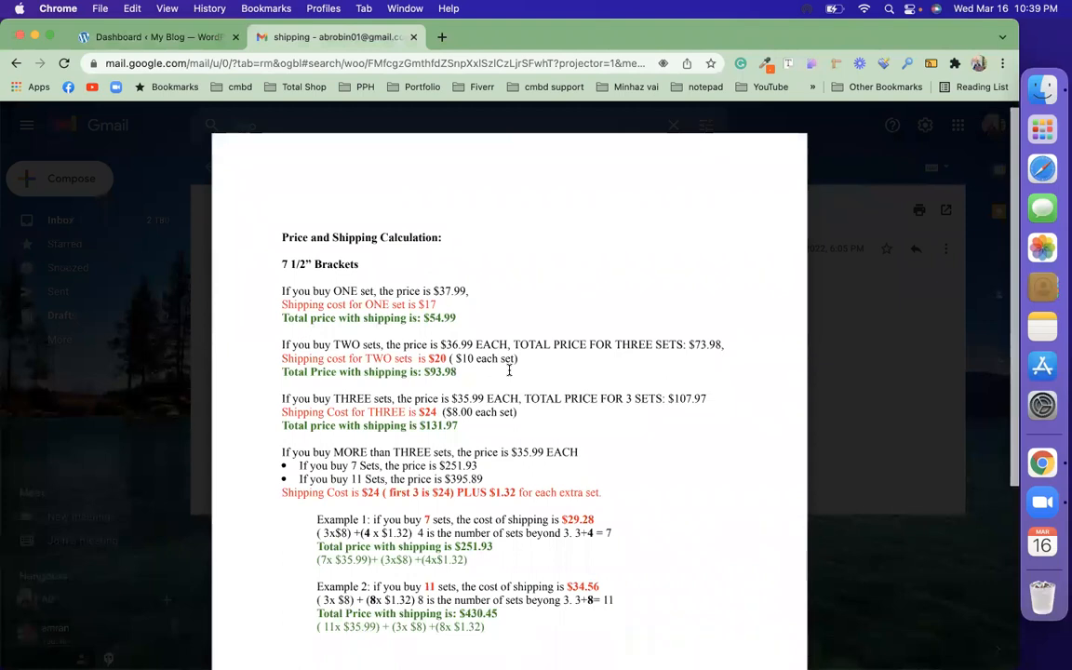
scroll(509, 370, "down", 5)
scroll(508, 370, "up", 5)
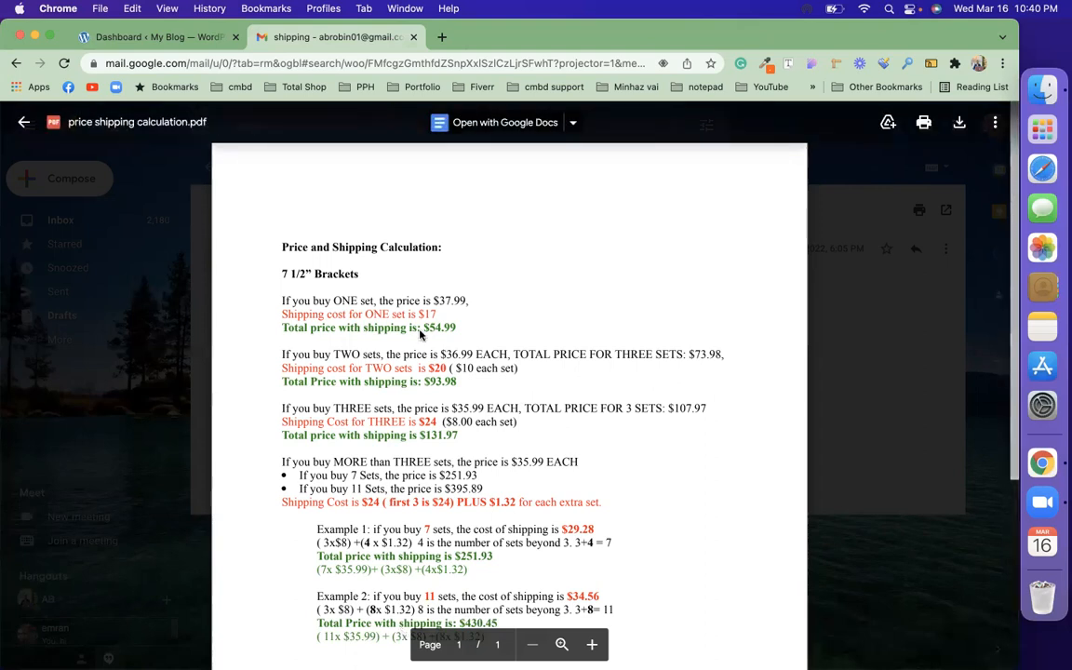
scroll(468, 461, "down", 3)
scroll(469, 461, "up", 3)
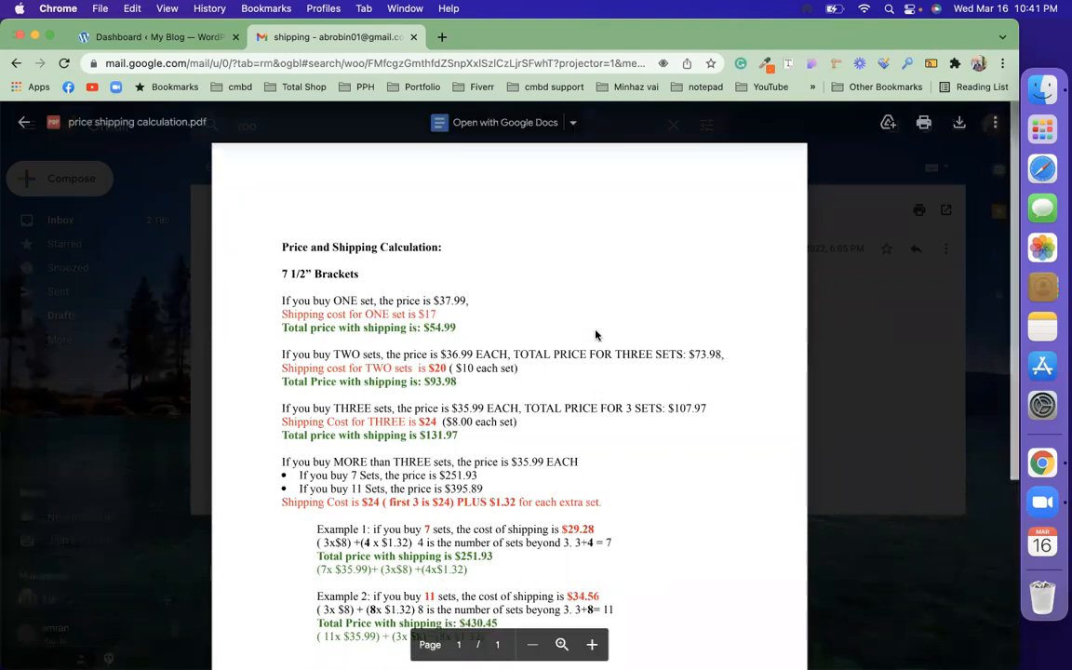
Return to the WordPress dashboard, open the Add Plugins page in a new tab and show its plugin upload form.
left_click(165, 37)
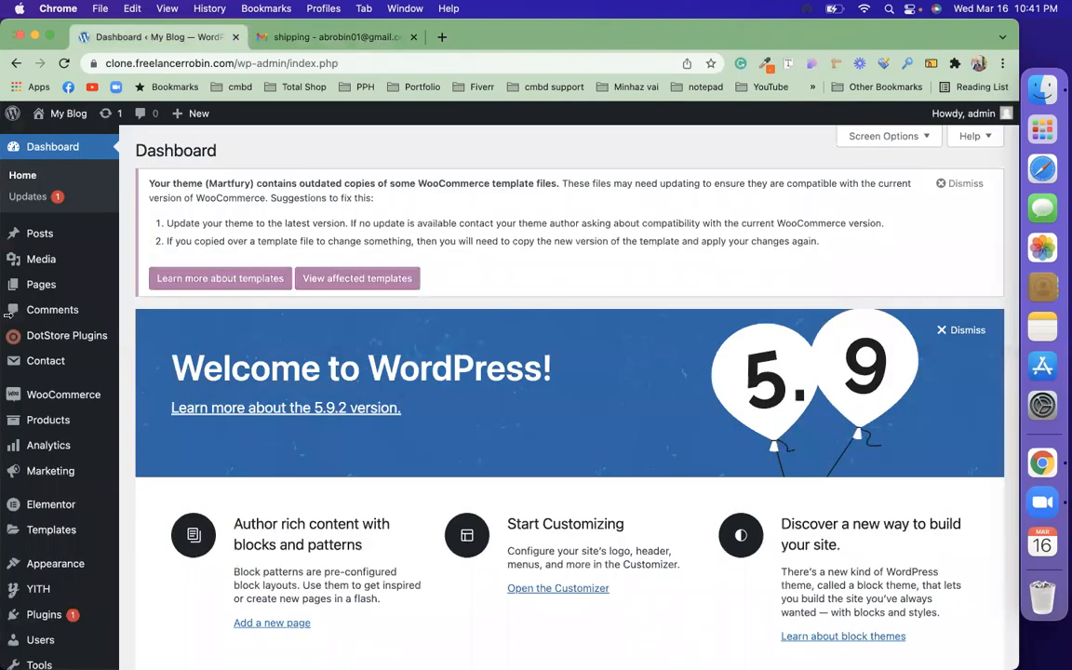
mouse_move(50, 617)
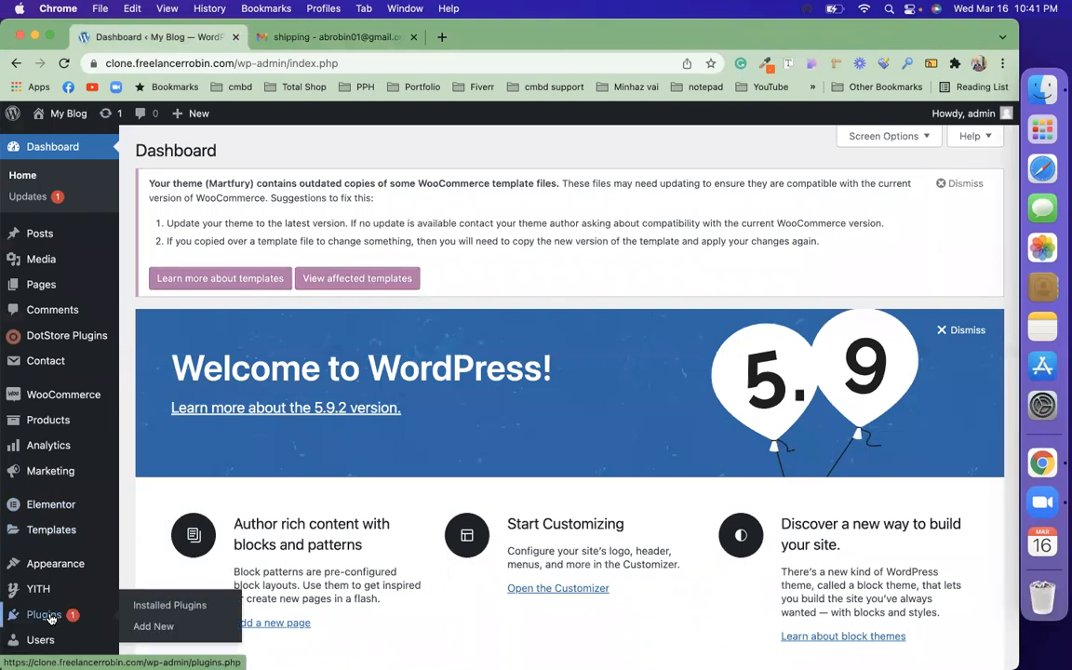
right_click(154, 626)
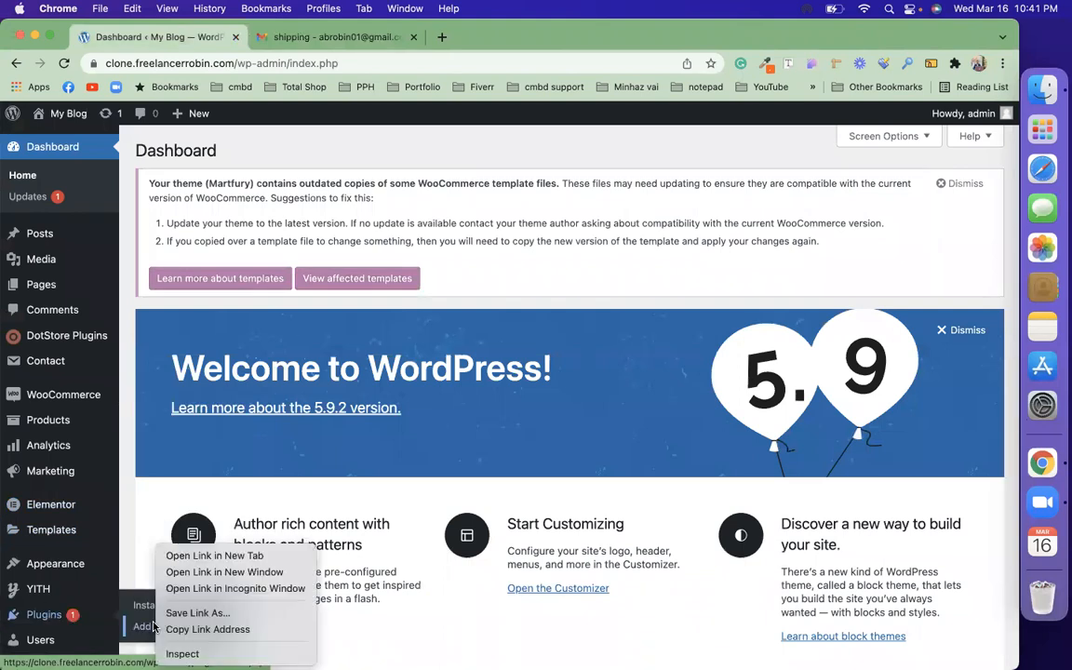
left_click(220, 556)
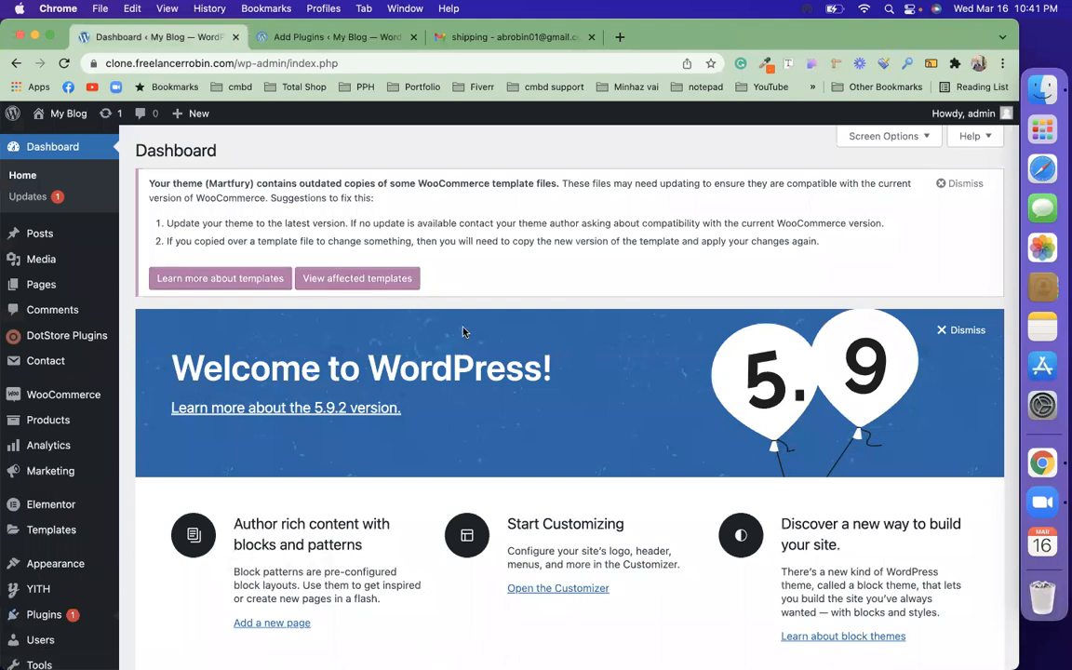
left_click(333, 36)
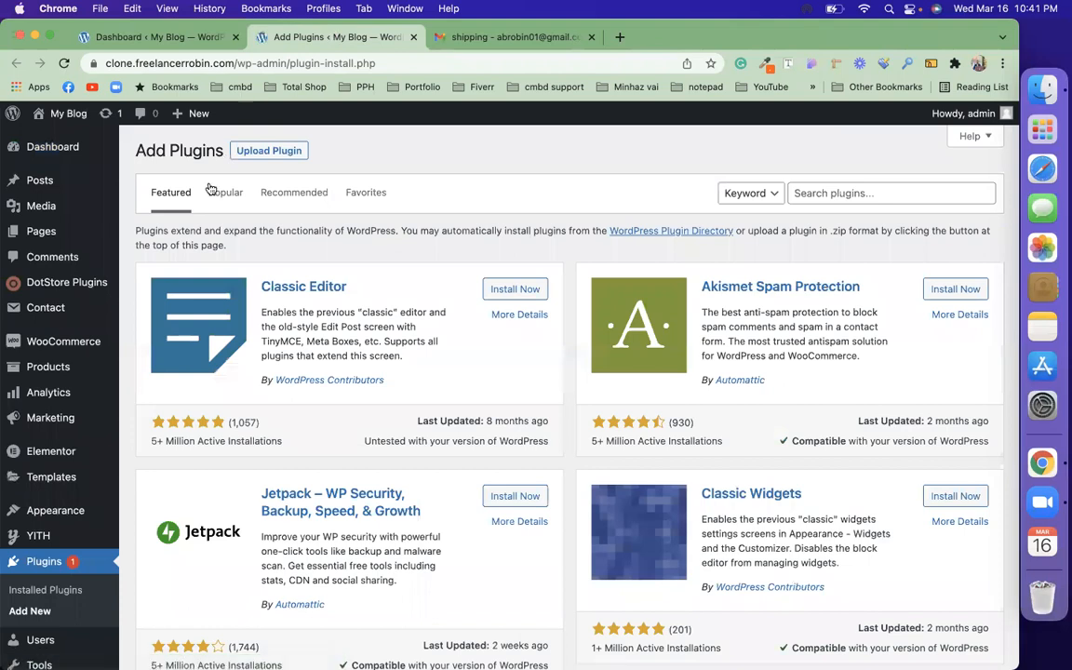
left_click(268, 151)
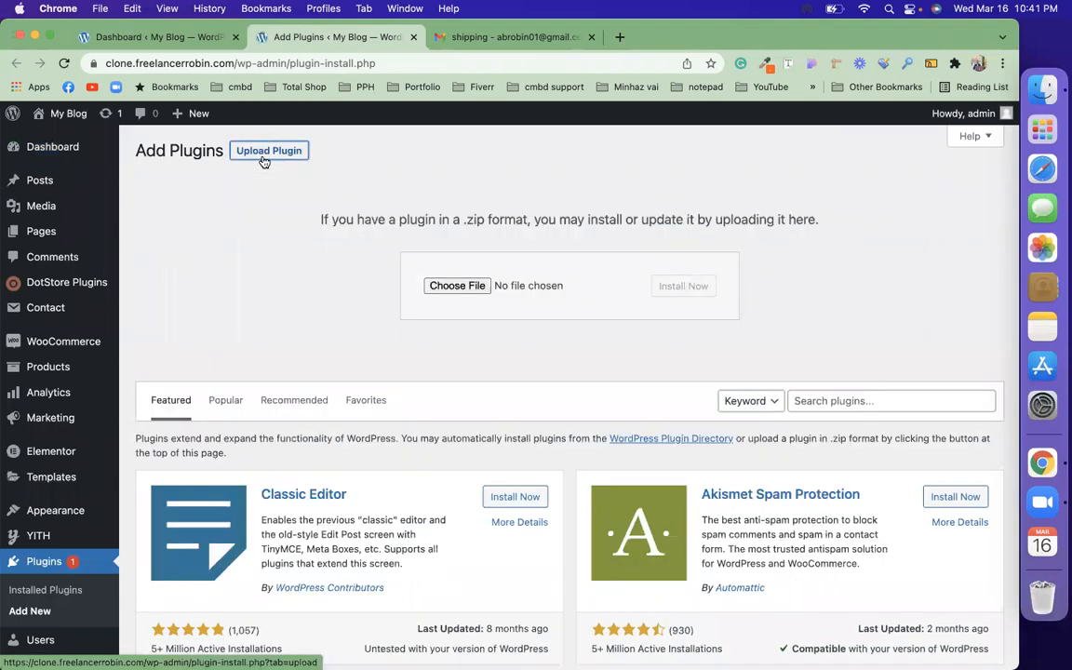
Install the plugin from woocommerce-table-rate-shipping-v4.2.zip in the Downloads folder and activate it.
left_click(456, 287)
scroll(389, 352, "down", 3)
scroll(389, 351, "down", 5)
scroll(388, 351, "down", 10)
scroll(389, 352, "down", 5)
scroll(389, 352, "down", 6)
scroll(389, 352, "down", 3)
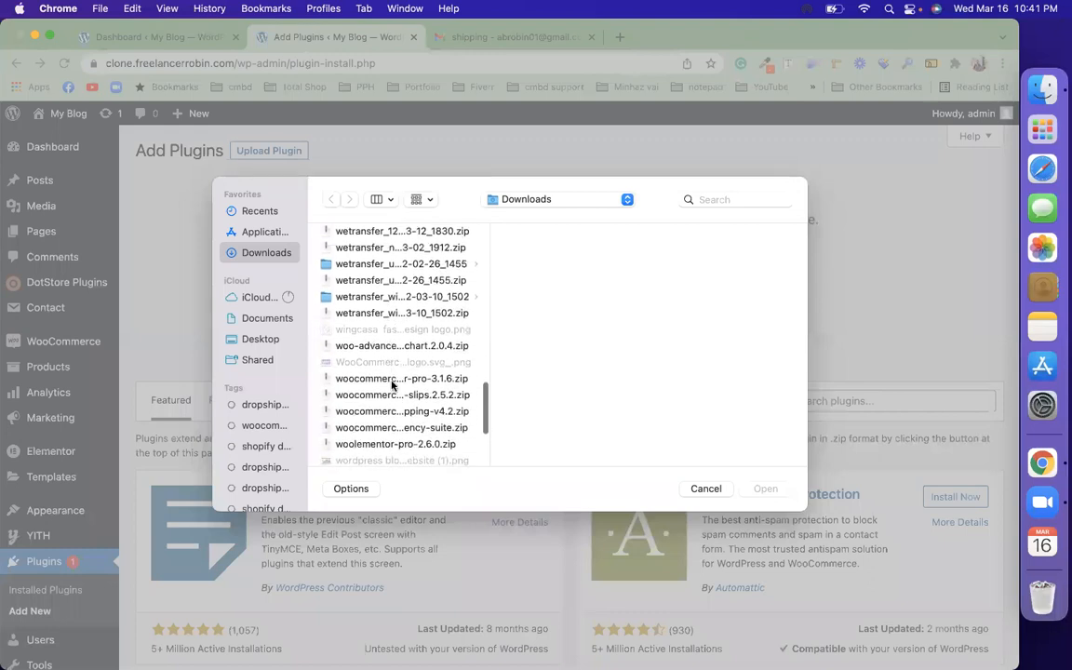
left_click(392, 378)
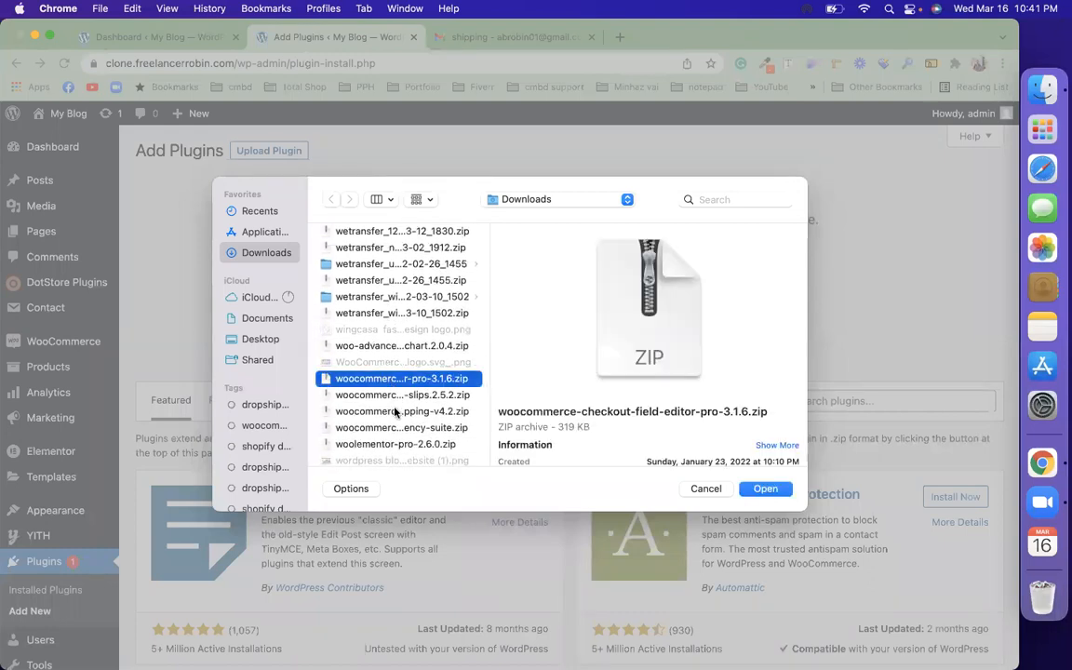
left_click(394, 411)
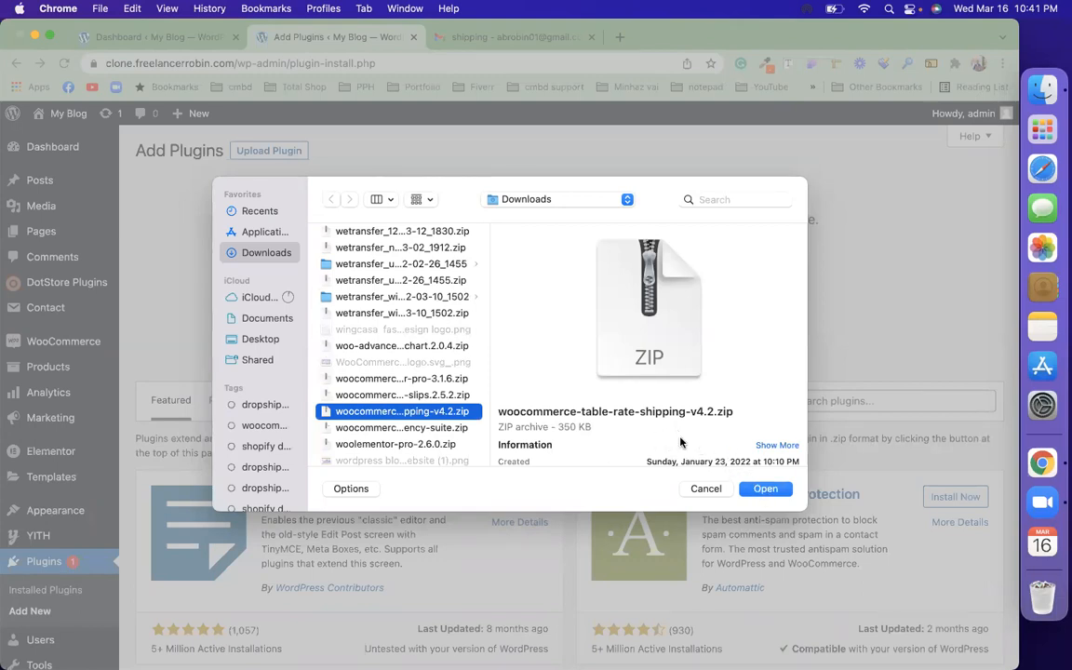
left_click(766, 489)
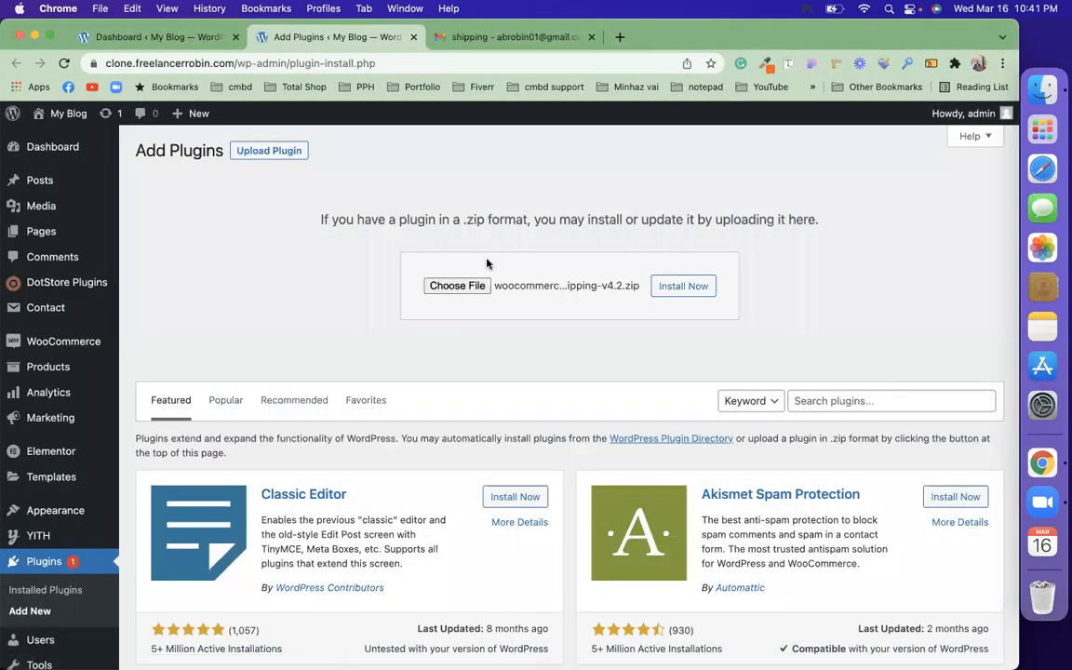
left_click(659, 287)
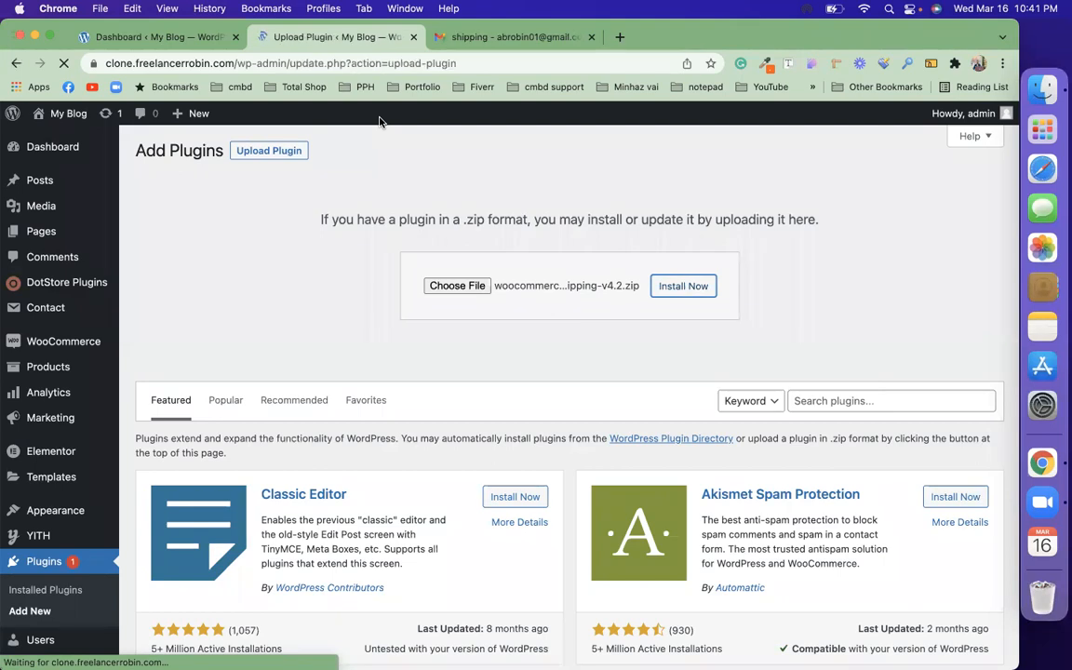
left_click(193, 282)
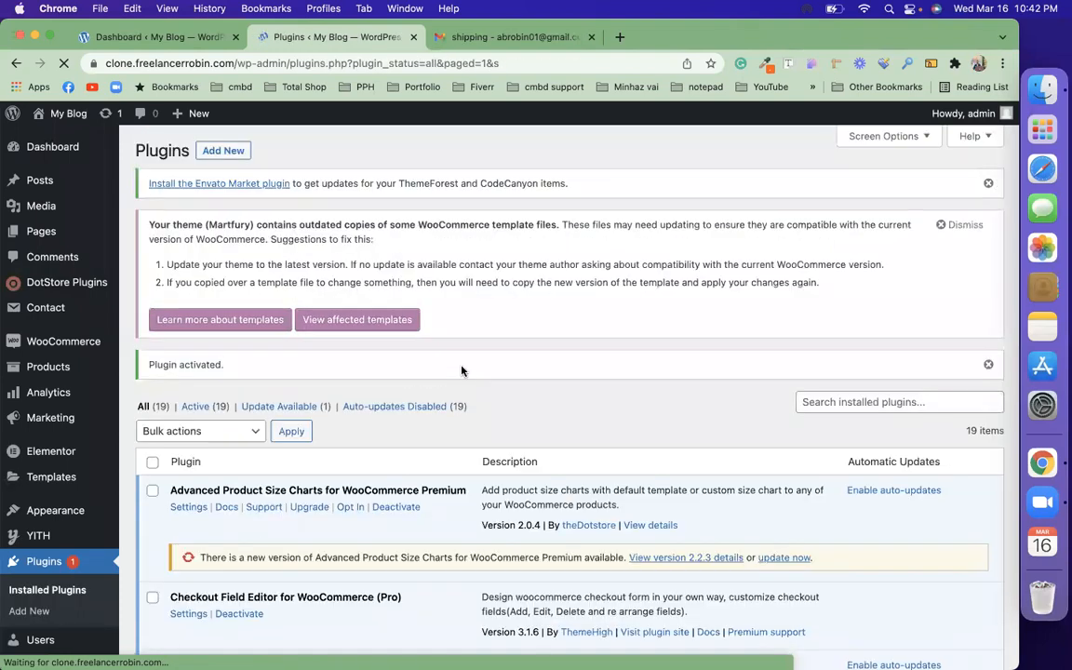
Open the settings of Advanced Product Size Charts for WooCommerce Premium and look through them.
scroll(462, 370, "down", 3)
scroll(461, 370, "down", 1)
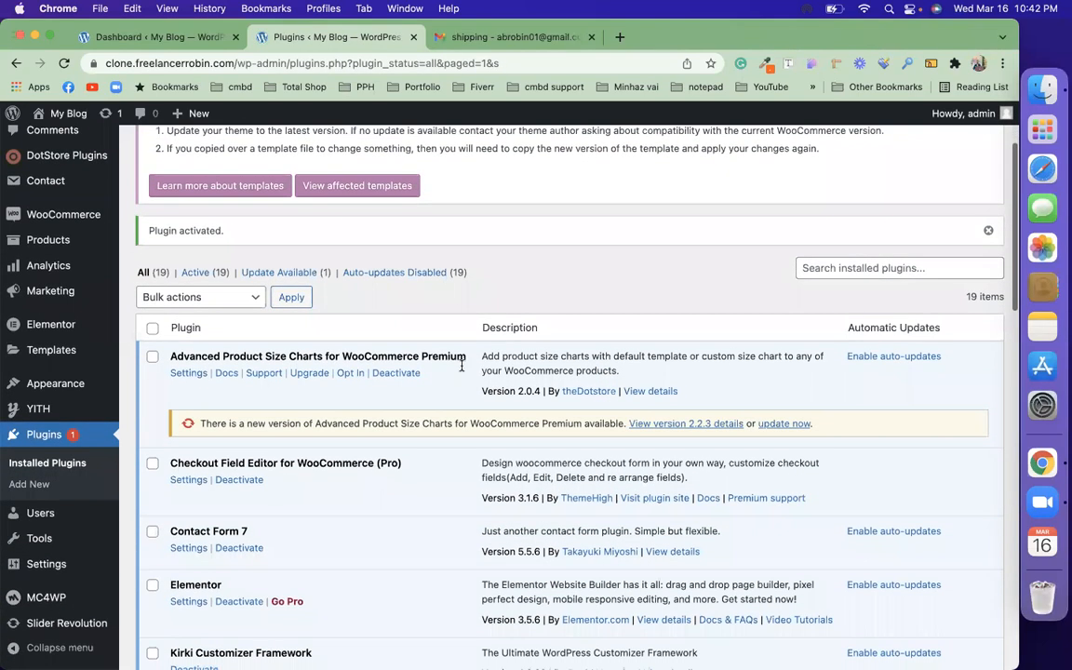
left_click(186, 374)
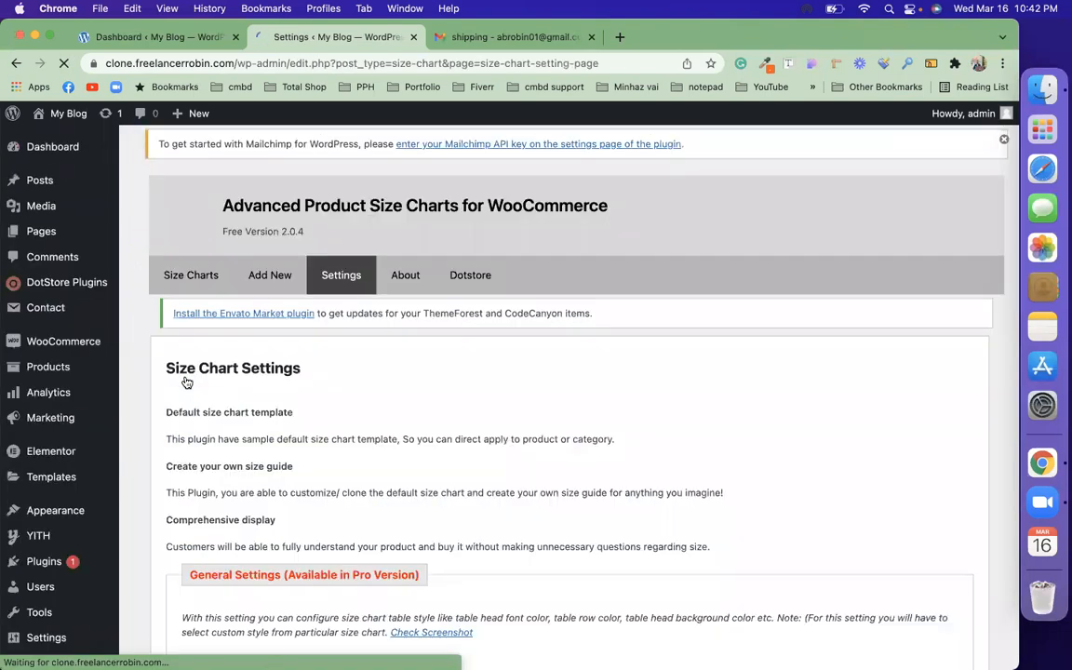
scroll(421, 452, "down", 5)
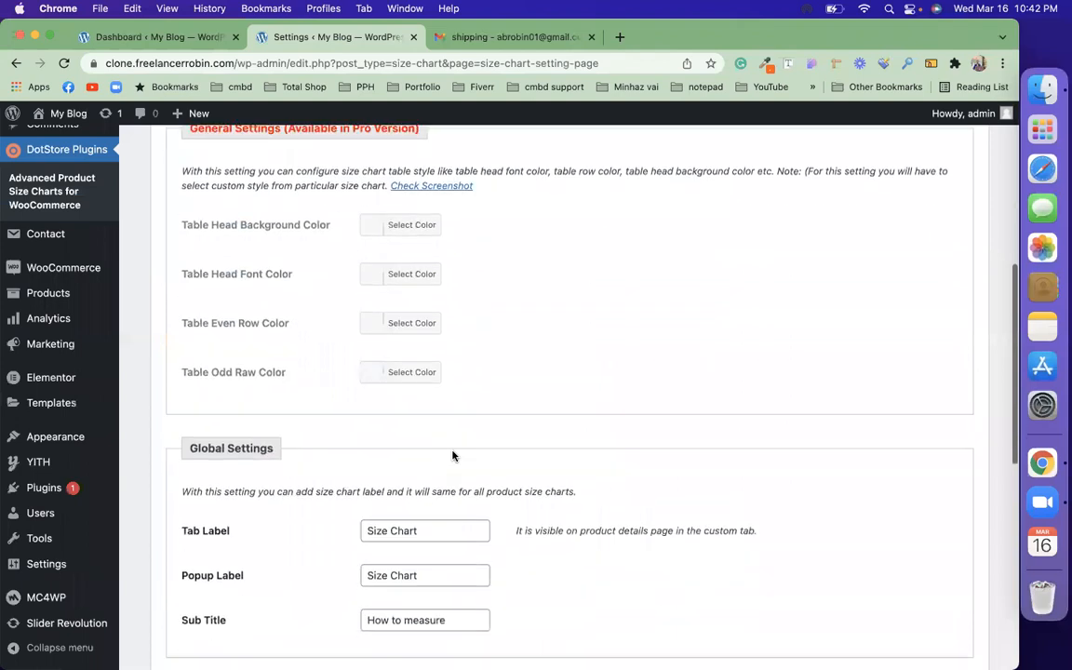
scroll(452, 465, "down", 3)
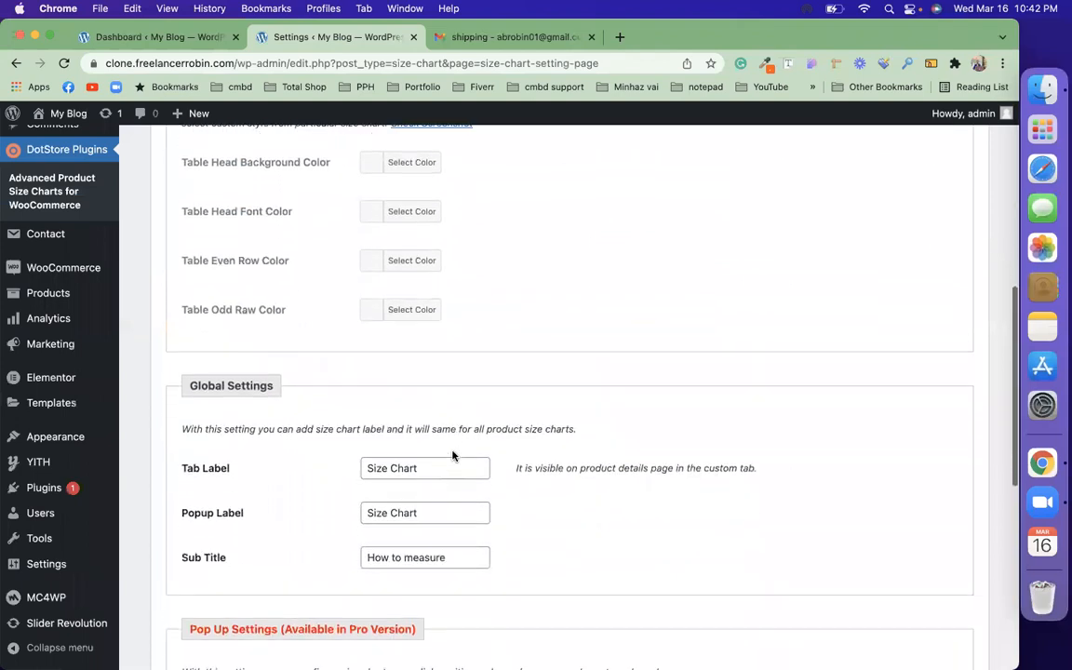
scroll(424, 388, "down", 1)
scroll(425, 388, "down", 3)
scroll(425, 388, "up", 12)
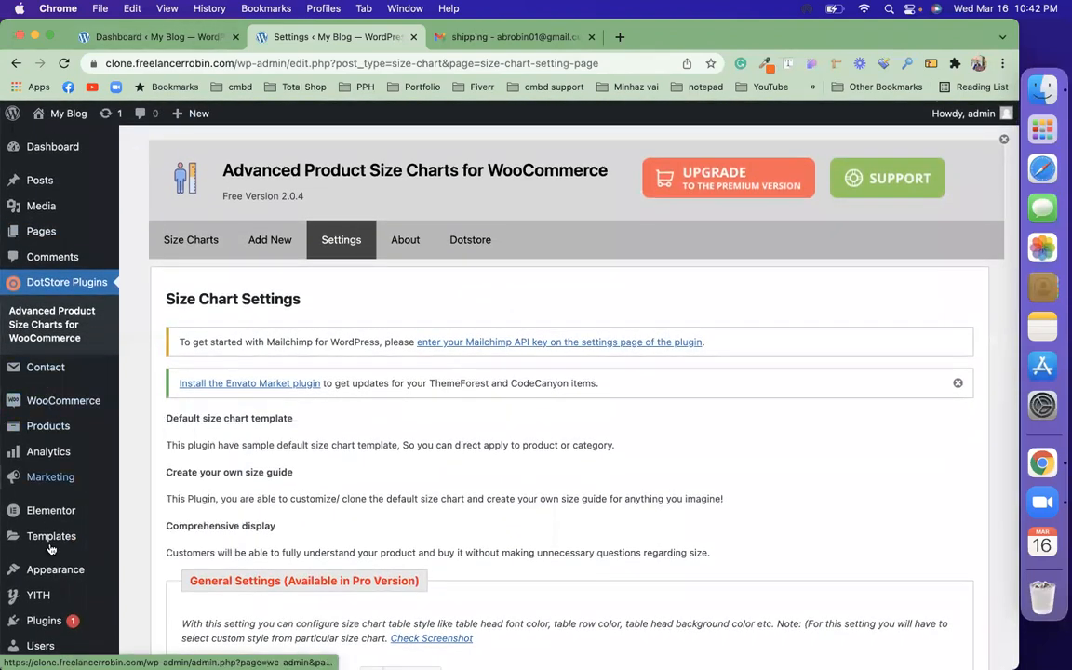
Return to the installed plugins list and find the WooCommerce Table Rate Shipping entry.
left_click(66, 628)
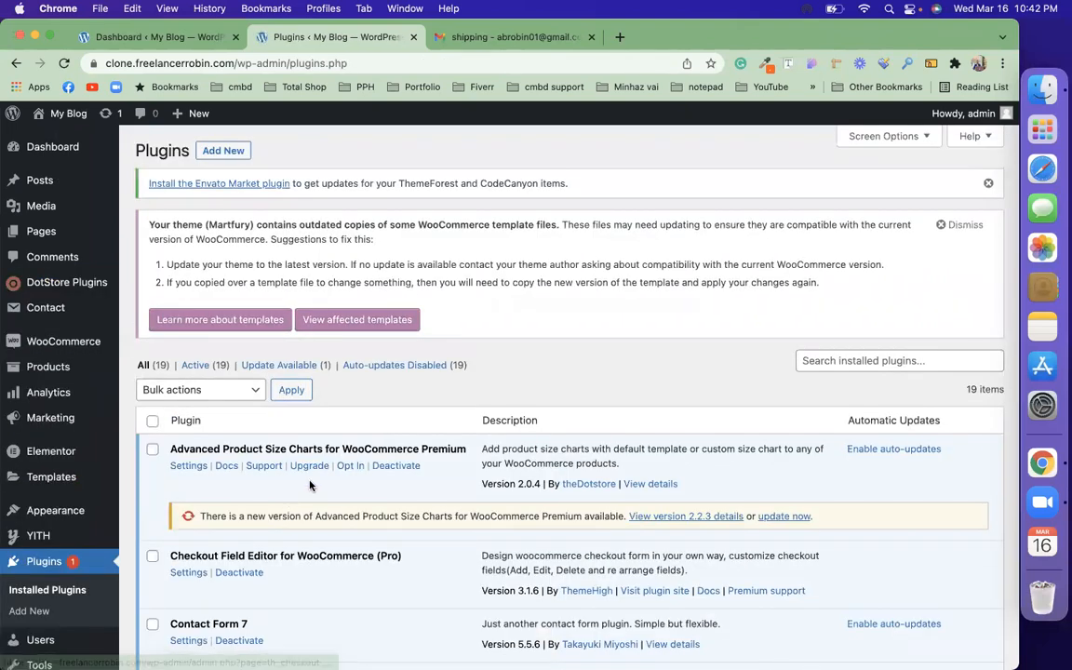
scroll(241, 540, "down", 10)
scroll(310, 484, "down", 8)
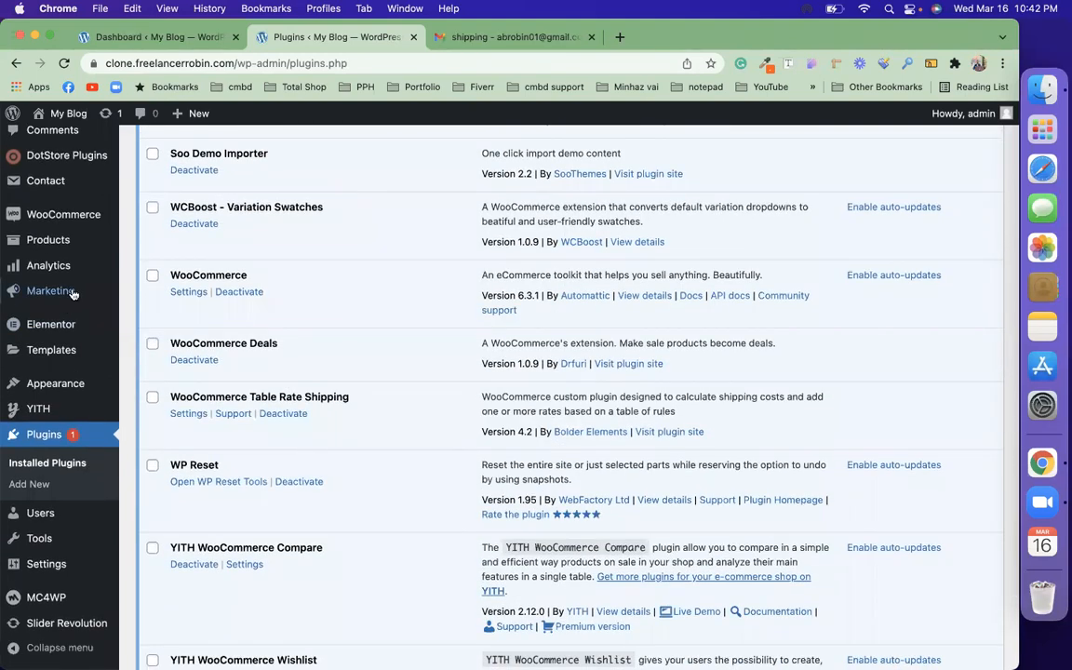
Open the Outside Dhaka shipping zone for editing from the WooCommerce shipping settings.
mouse_move(60, 216)
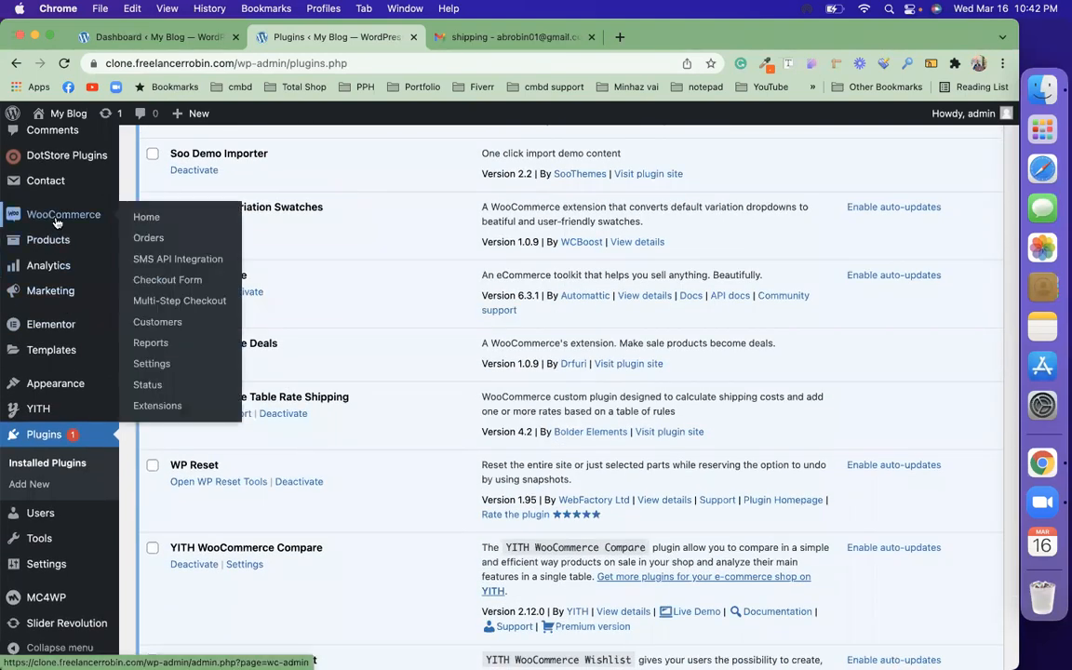
left_click(162, 363)
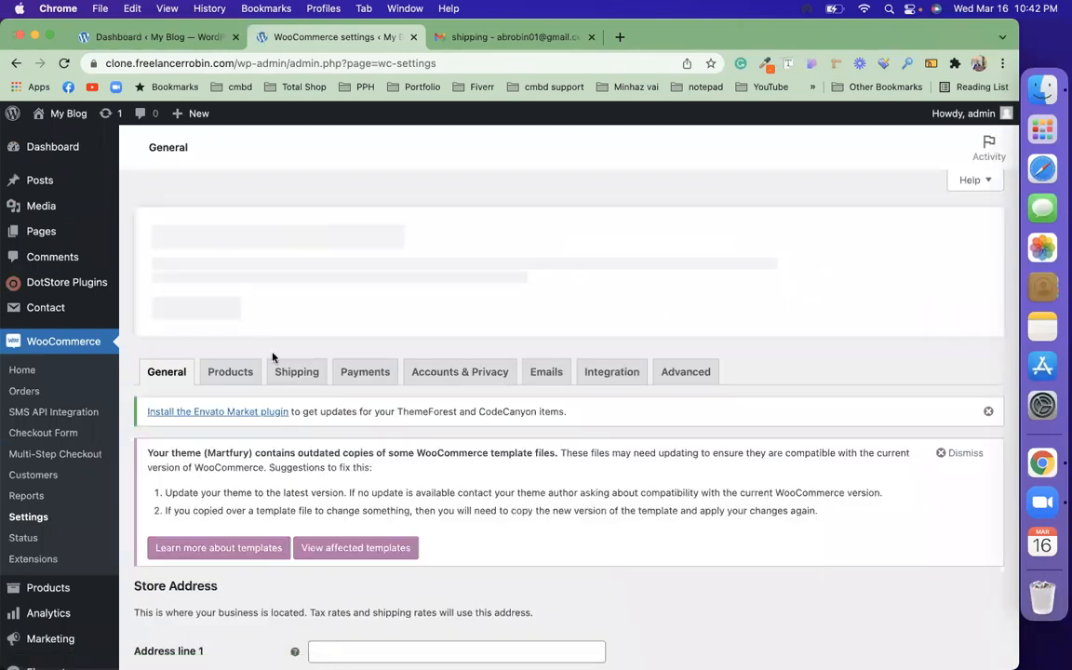
left_click(289, 373)
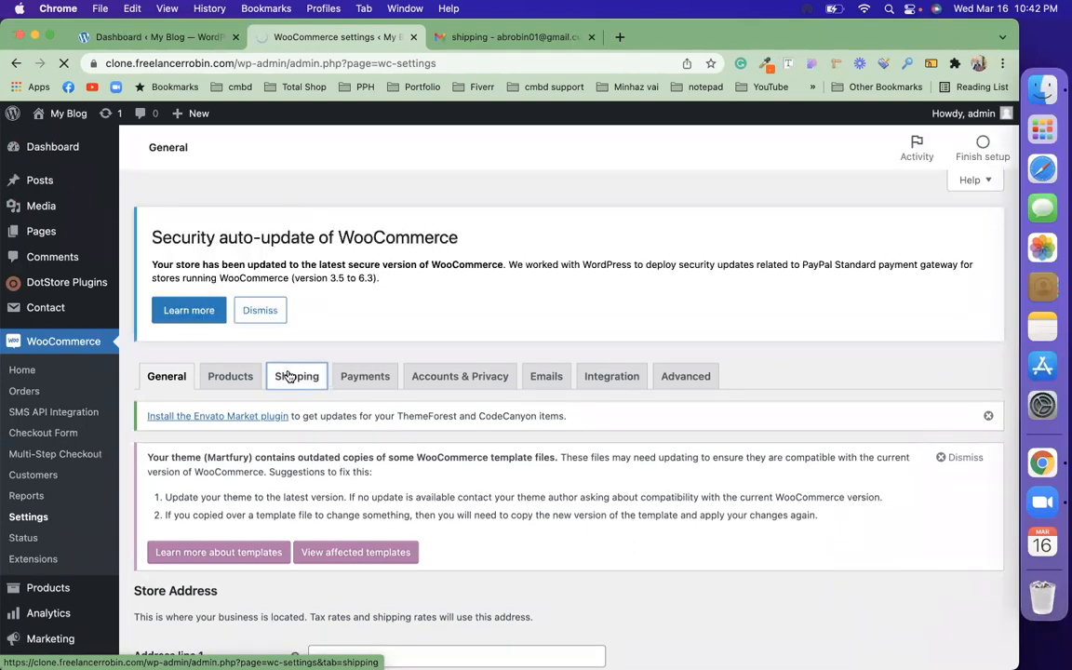
scroll(415, 467, "down", 2)
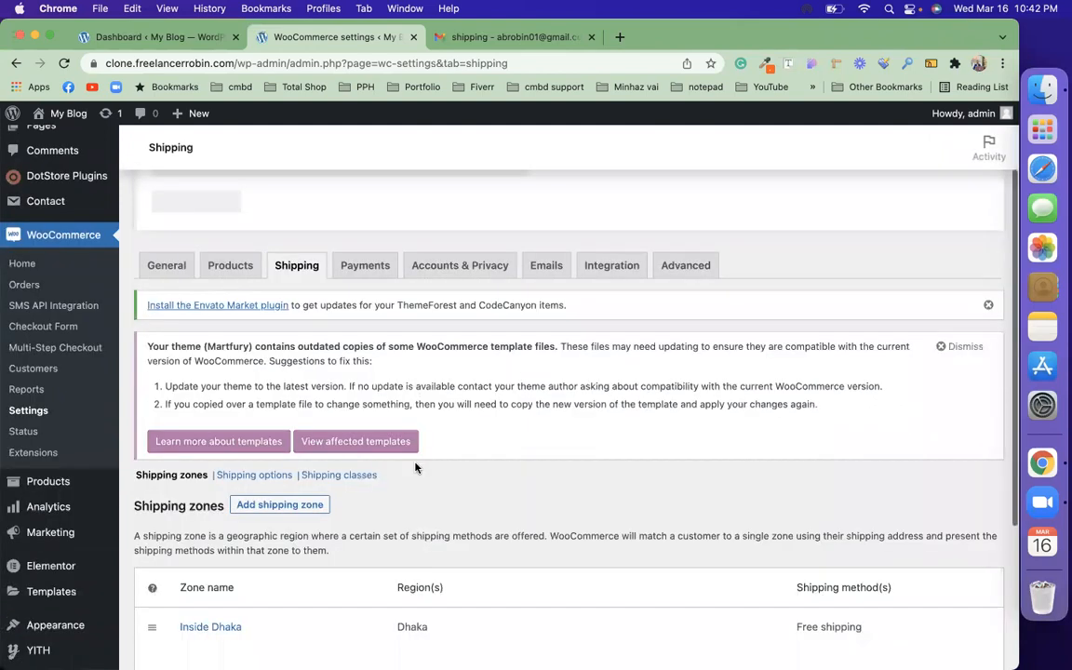
scroll(415, 466, "down", 4)
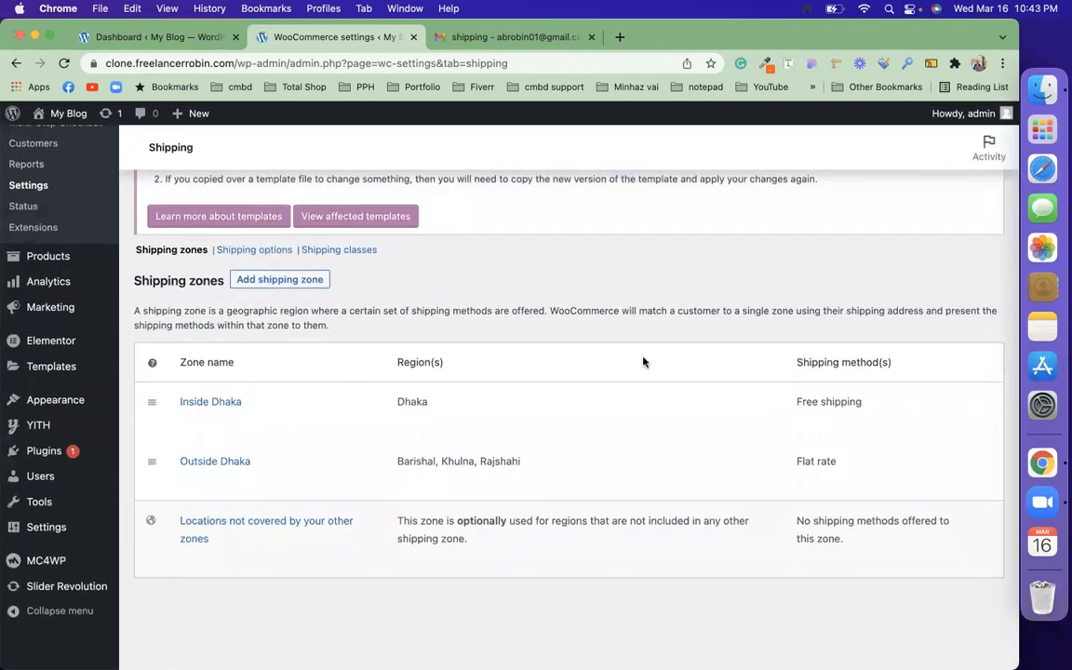
mouse_move(394, 461)
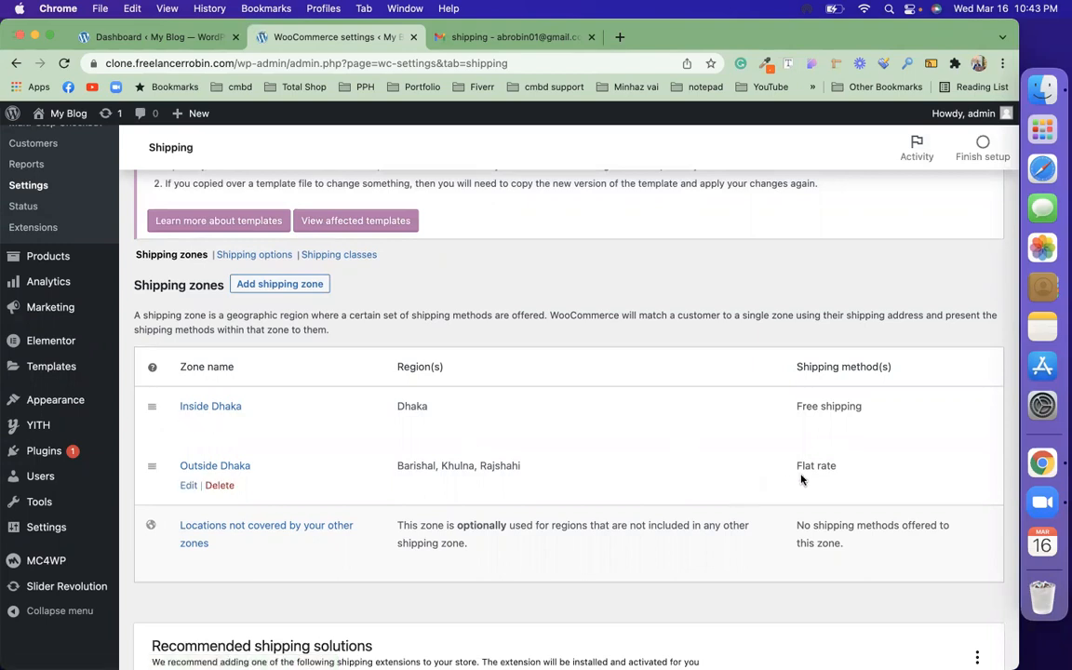
left_click(188, 485)
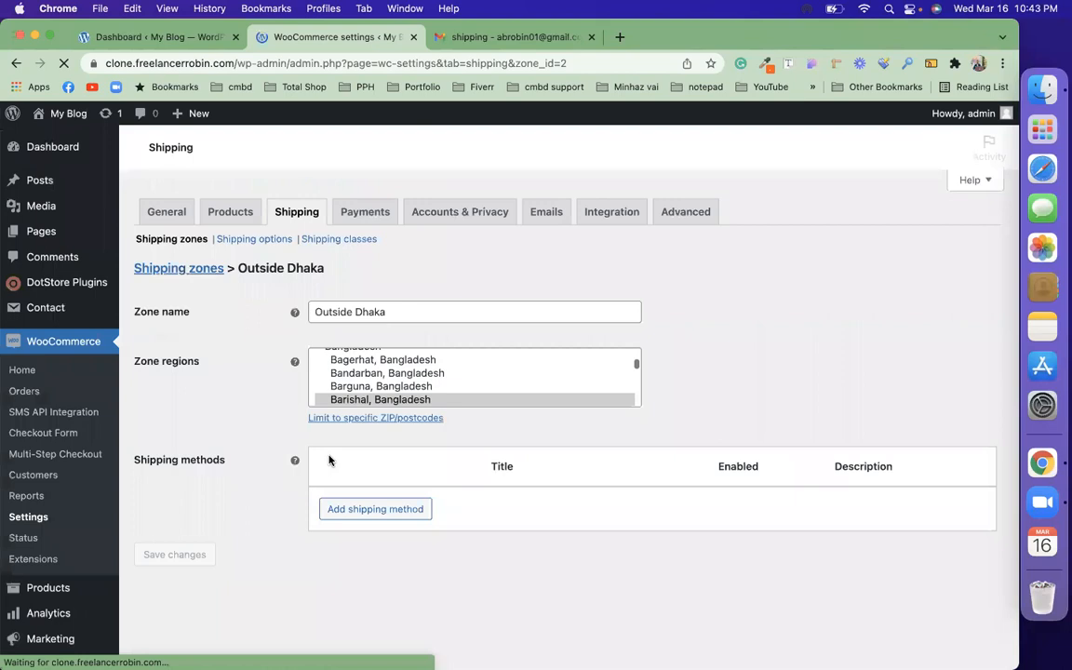
scroll(331, 457, "down", 4)
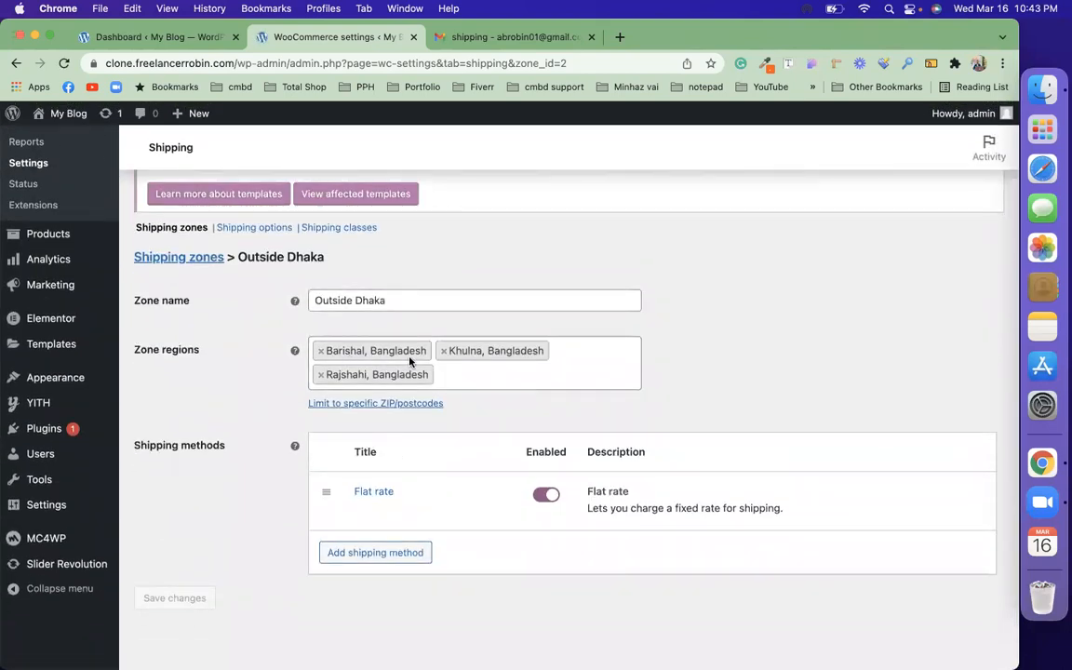
Review the settings of the zone's Flat rate method and close them without saving.
mouse_move(346, 516)
left_click(363, 512)
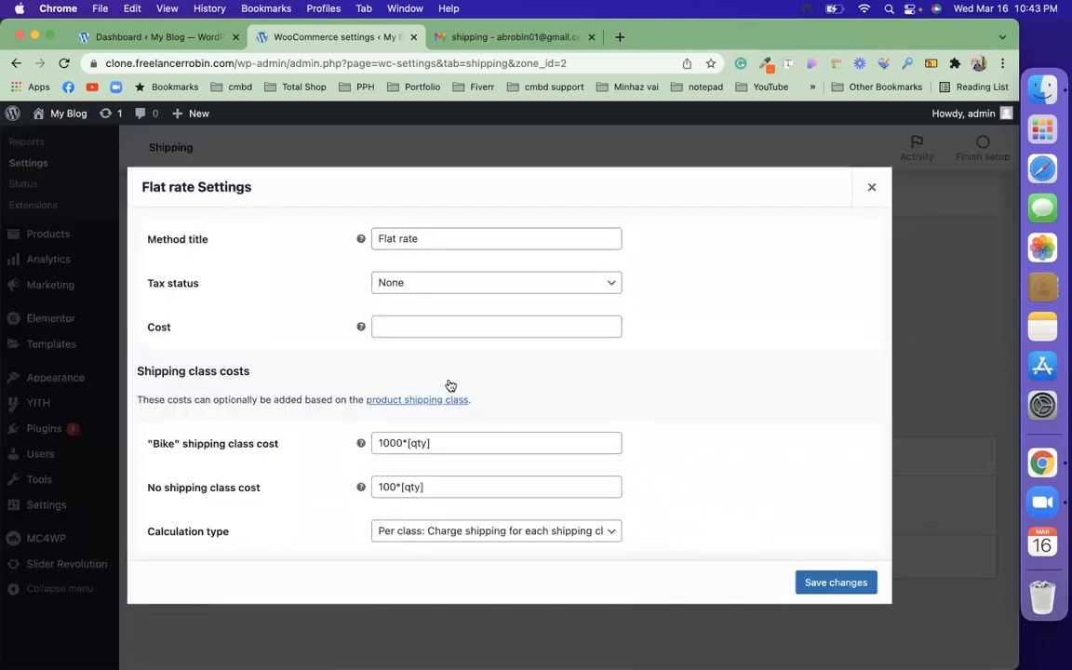
left_click(418, 239)
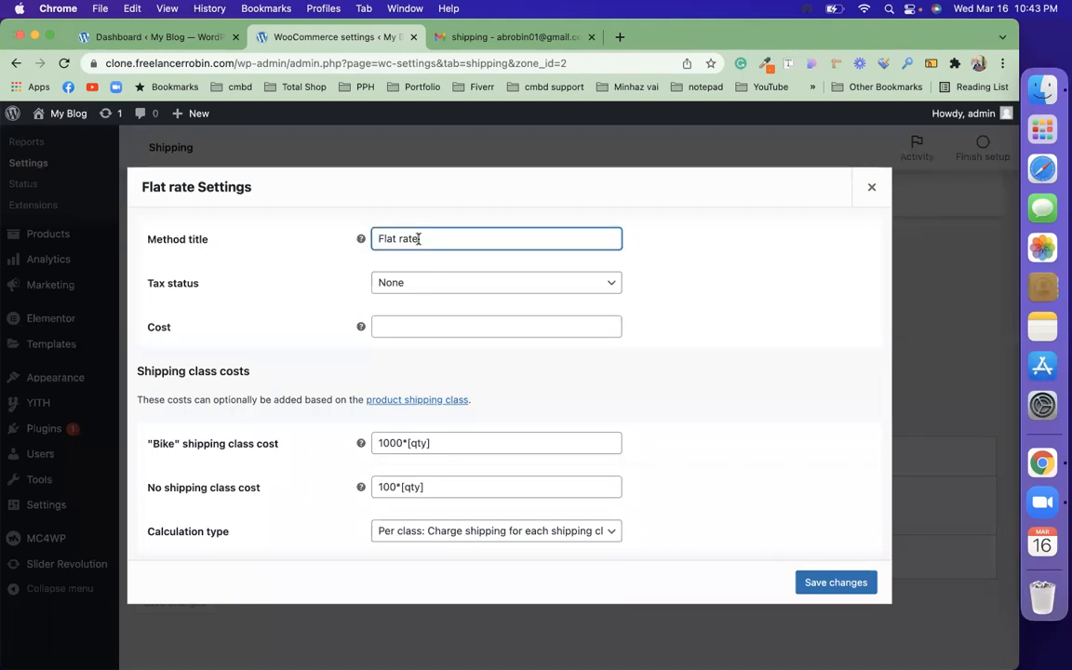
left_click(870, 187)
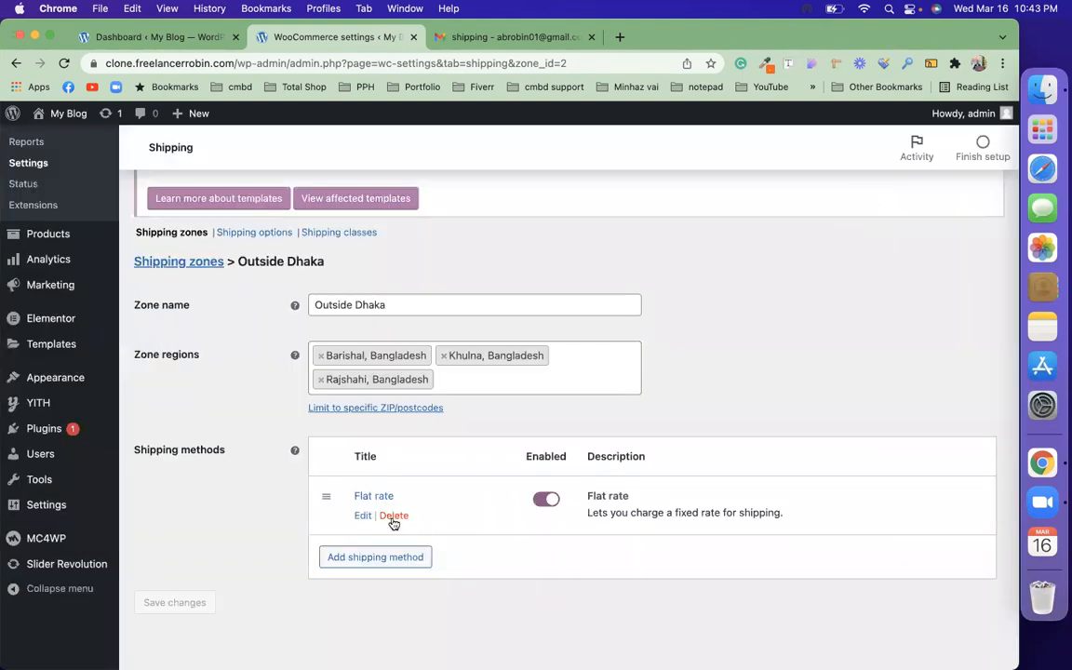
Delete the Outside Dhaka zone's Flat rate method and add a Table Rate shipping method in its place.
left_click(392, 515)
left_click(379, 589)
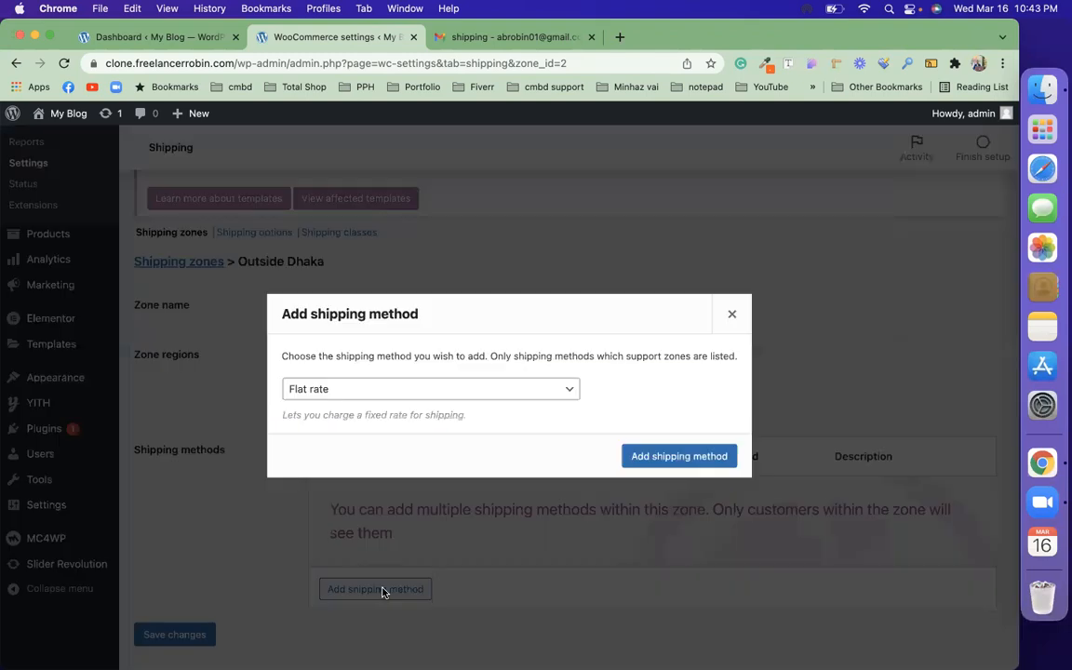
left_click(350, 388)
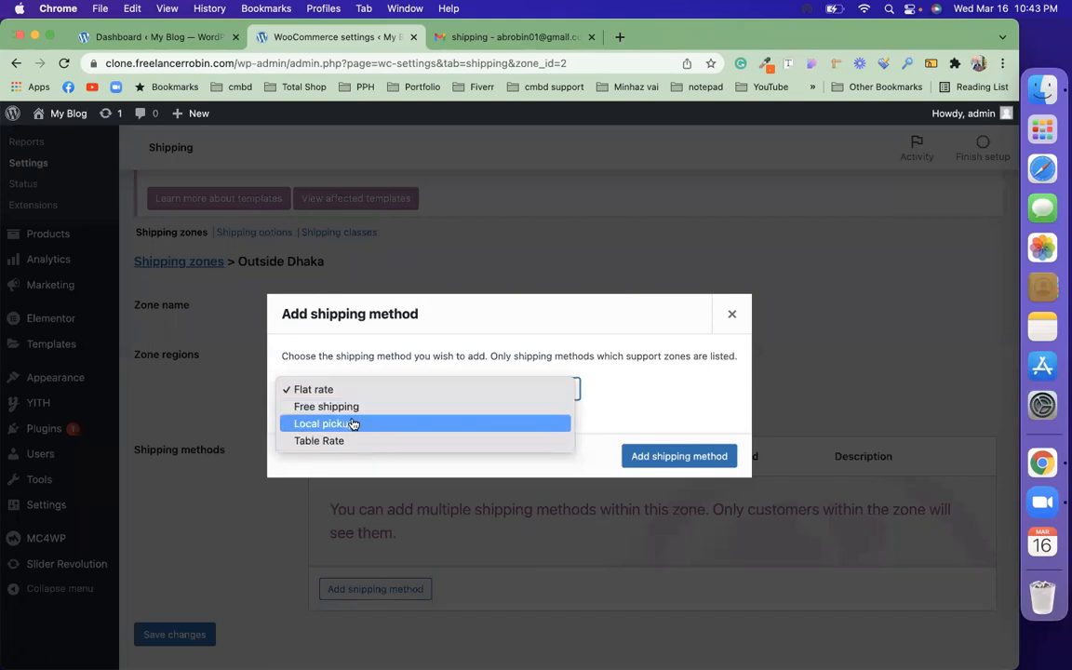
left_click(360, 441)
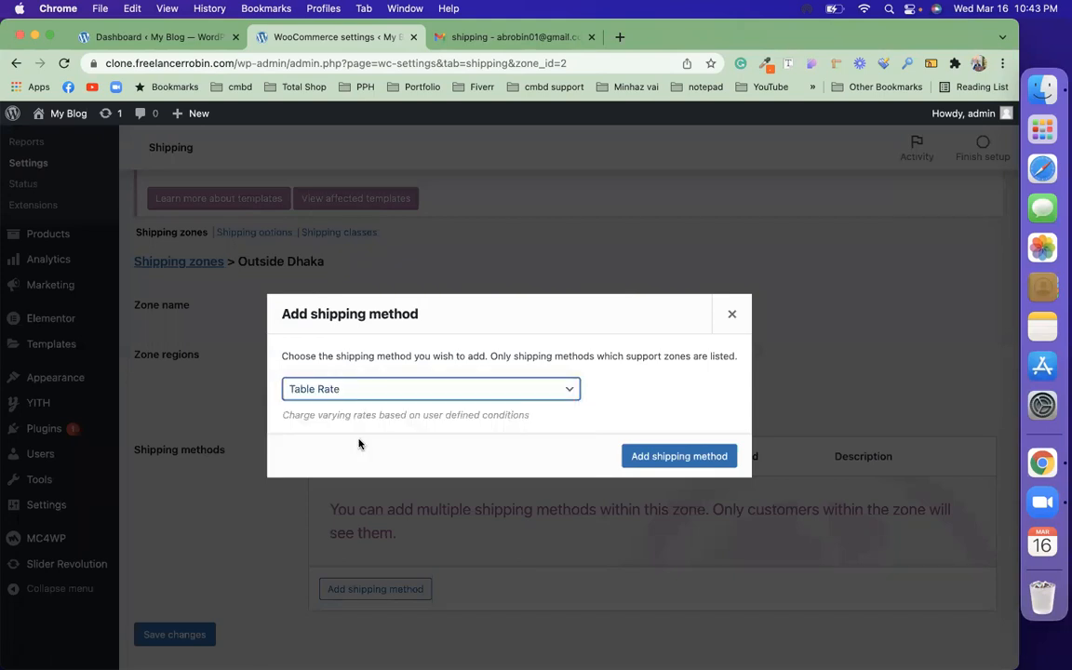
left_click(666, 459)
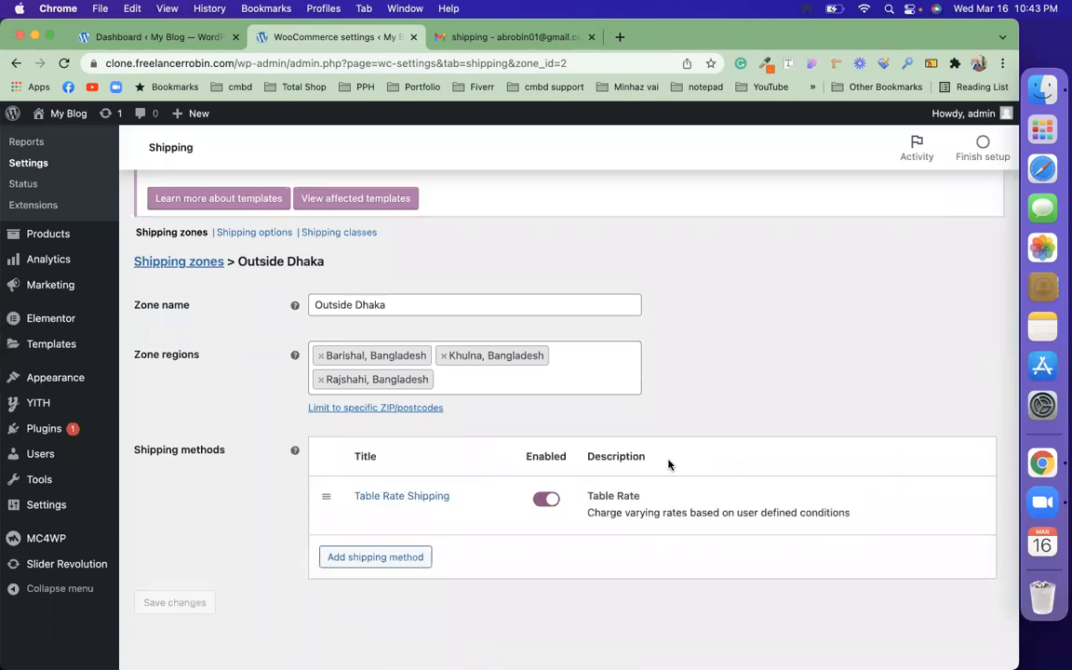
Open the zone's Table Rate Shipping method for editing and expand its General Settings section.
left_click(361, 516)
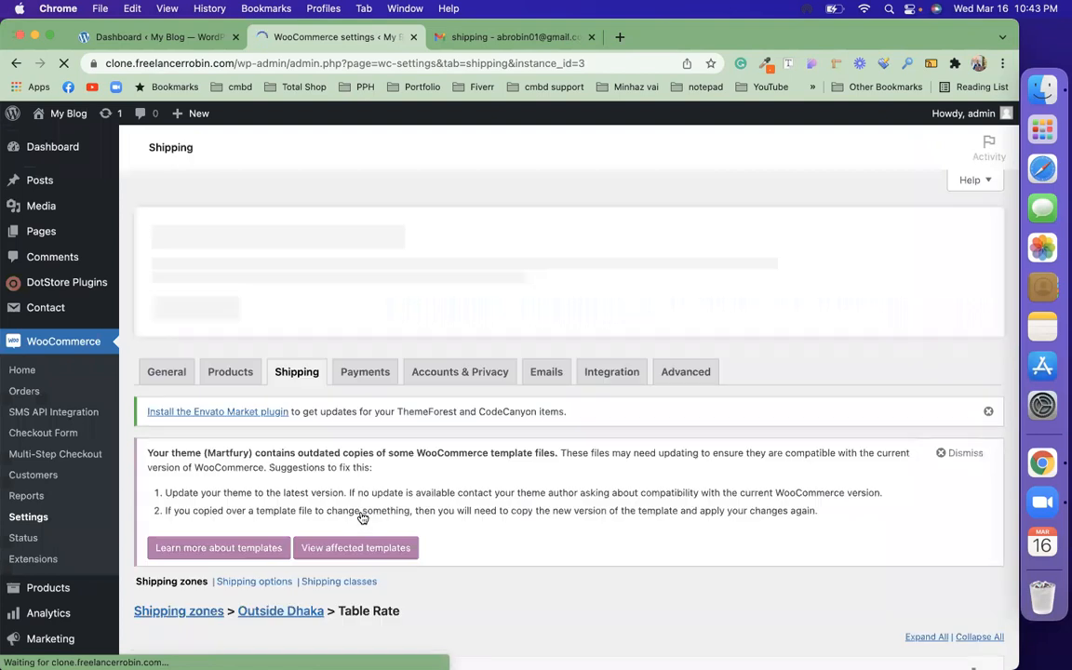
scroll(363, 518, "down", 5)
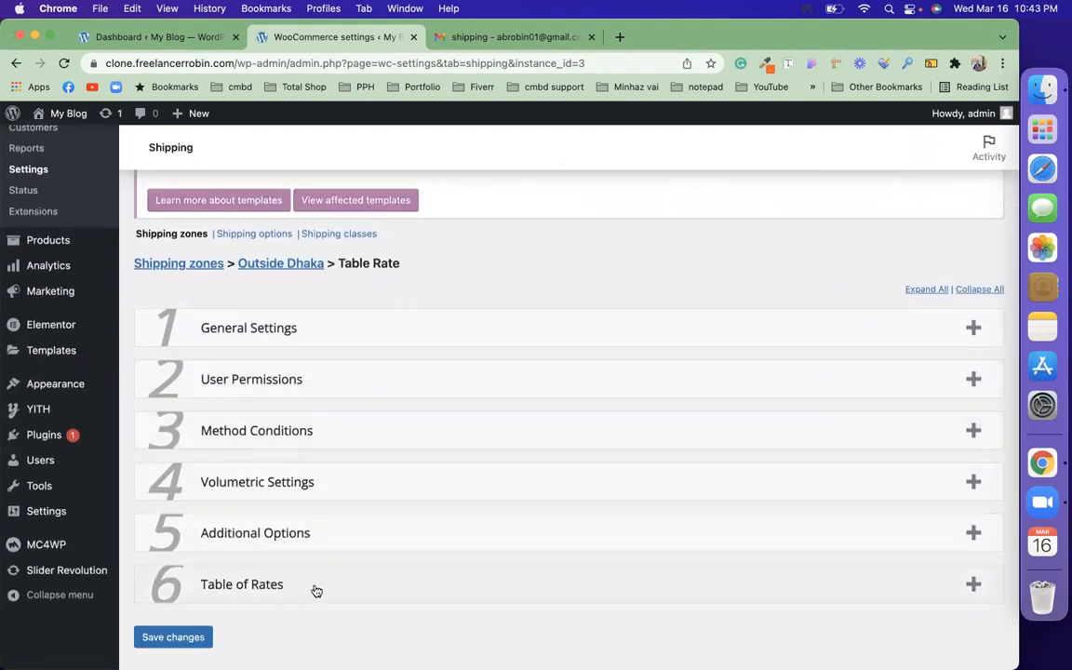
left_click(804, 327)
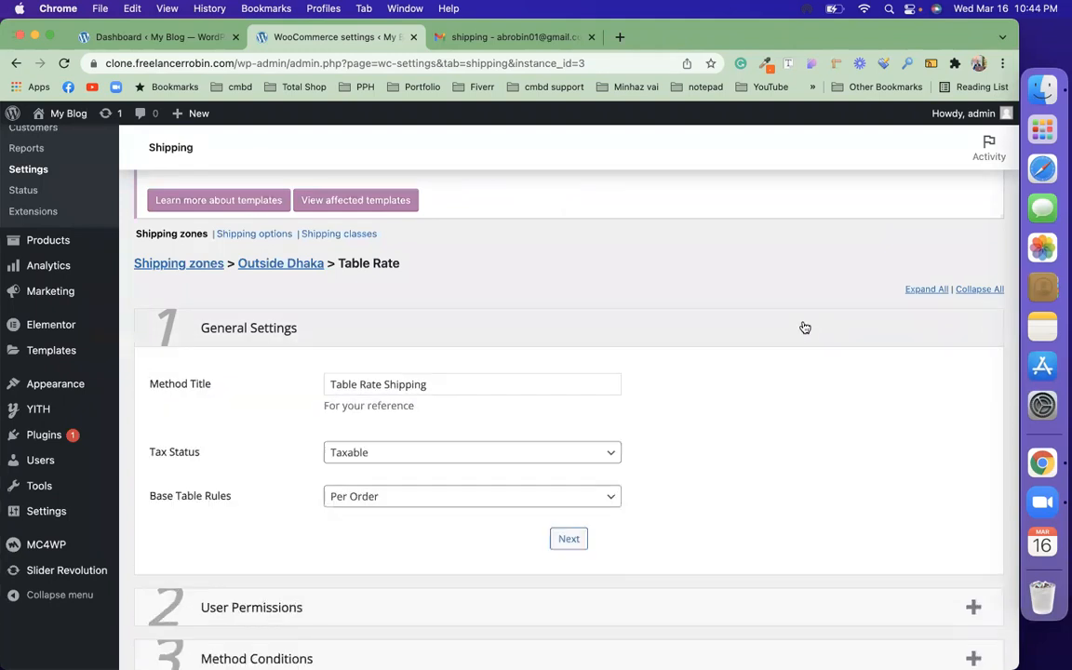
Change the method title in General Settings to "Shipping Charge".
scroll(431, 380, "up", 1)
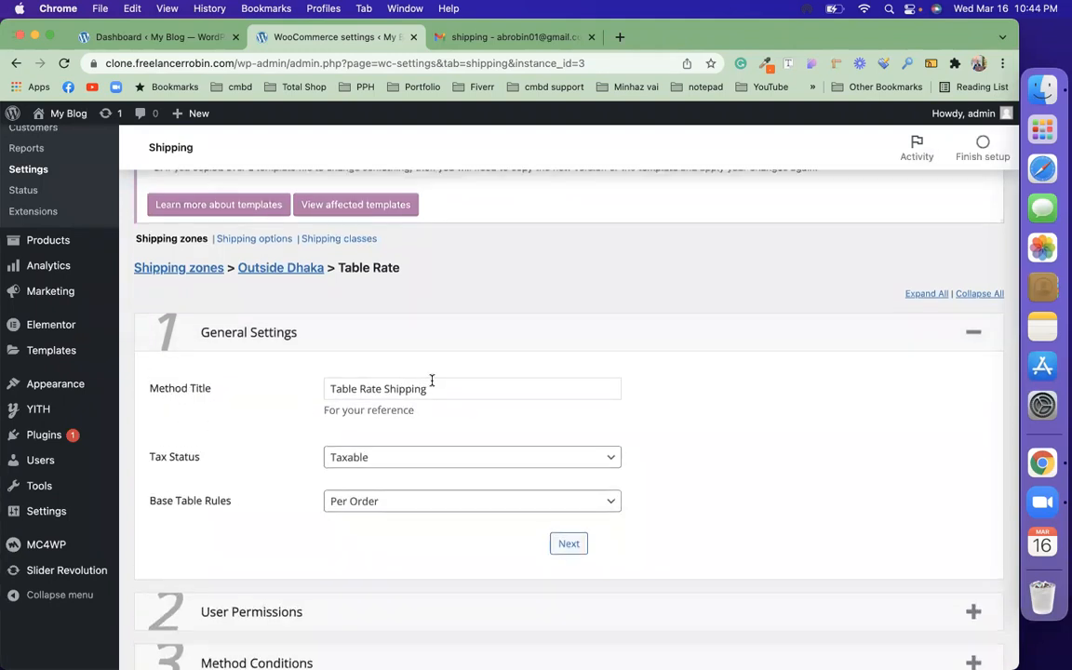
triple_click(380, 391)
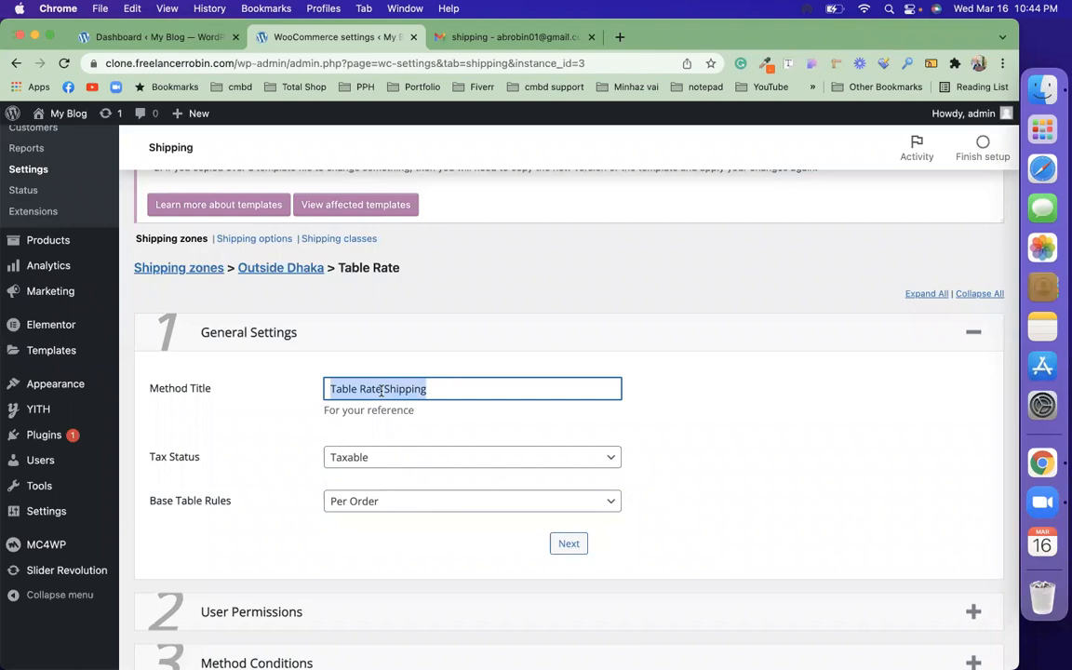
left_click(384, 390)
key("BackSpace")
key("BackSpace")
key("BackSpace")
key("BackSpace")
key("BackSpace")
key("BackSpace")
key("BackSpace")
key("BackSpace")
key("BackSpace")
key("BackSpace")
key("BackSpace")
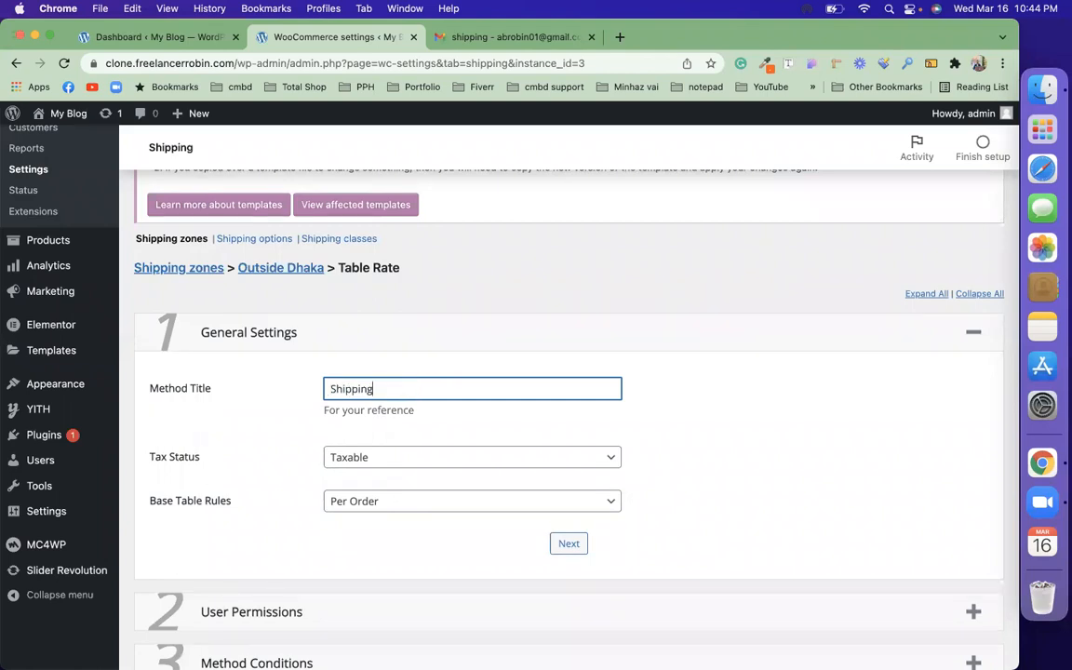
type("Chr")
key("BackSpace")
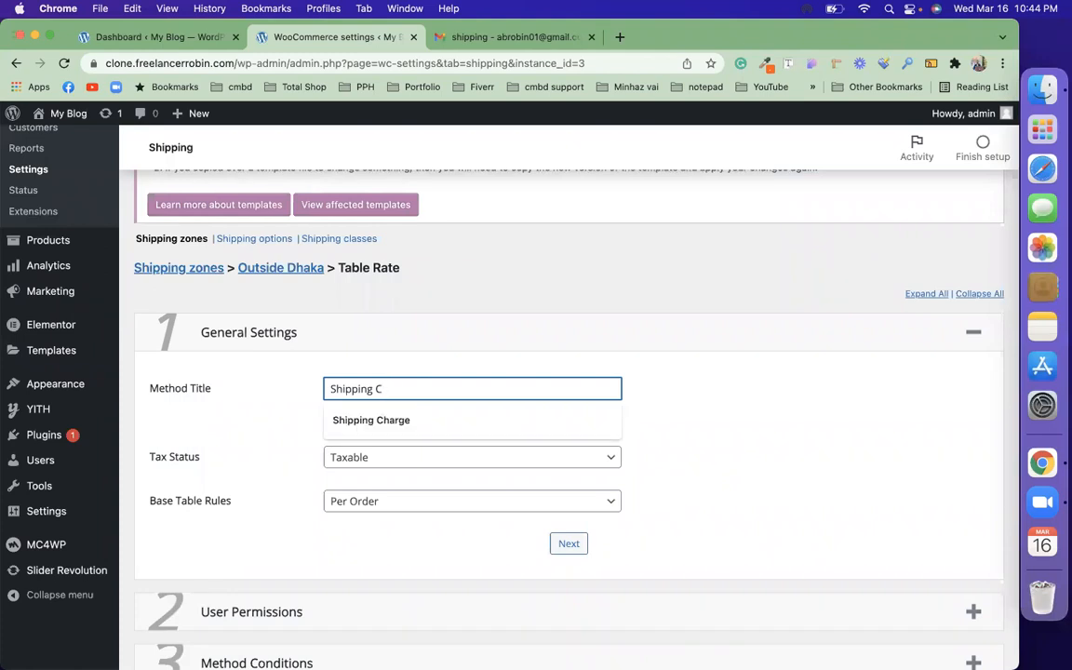
left_click(394, 418)
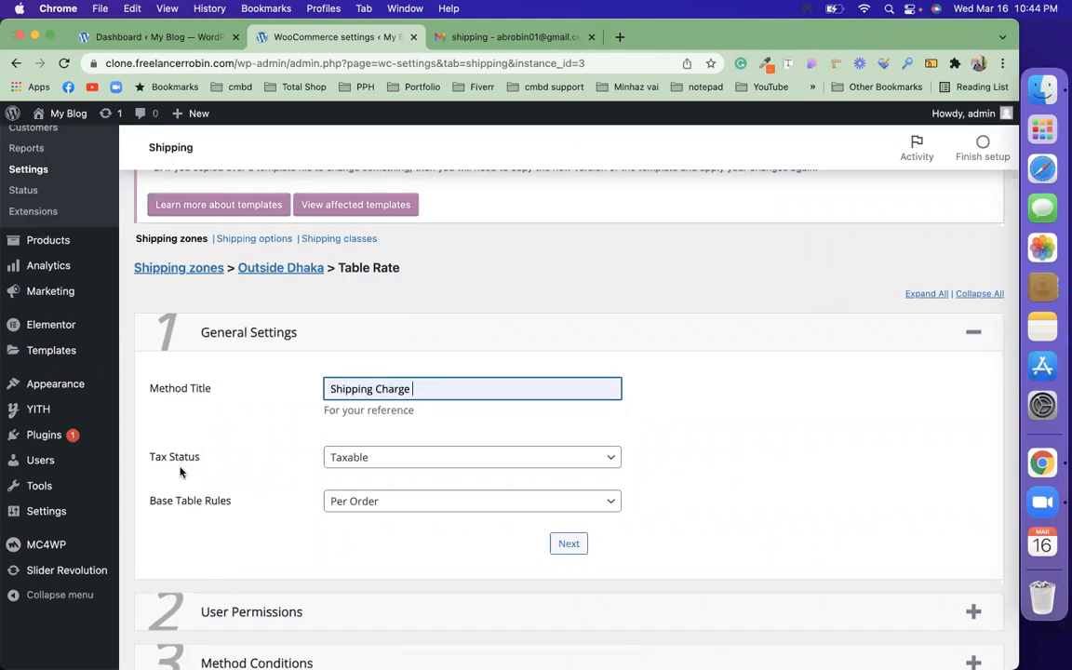
Set the tax status to None and review the Base Table Rules choices, keeping Per Order.
left_click(386, 463)
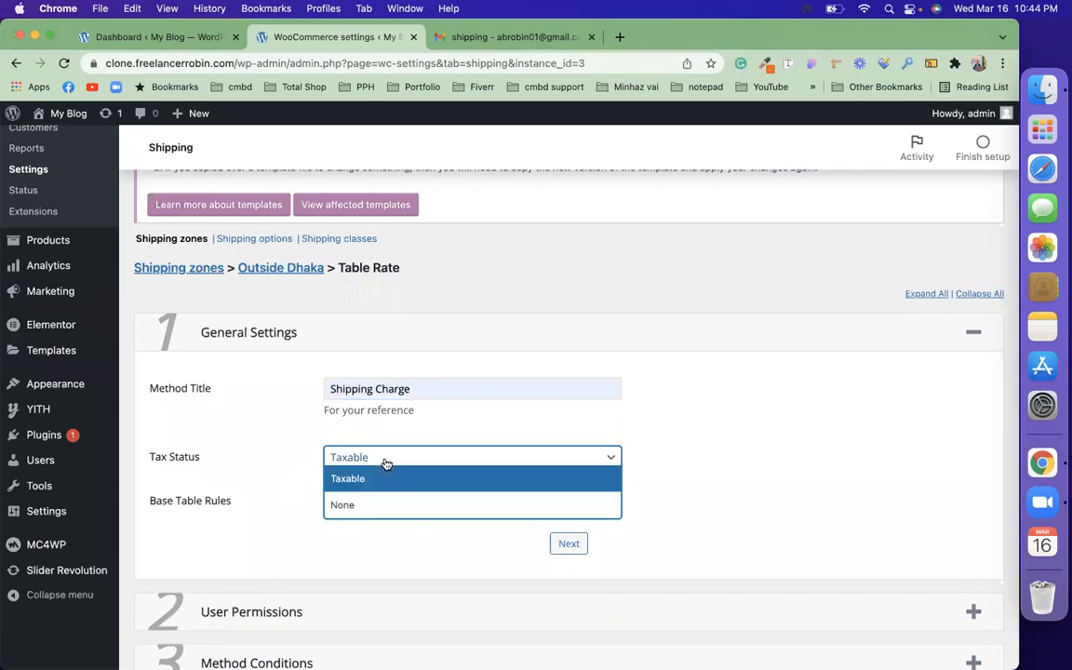
left_click(401, 505)
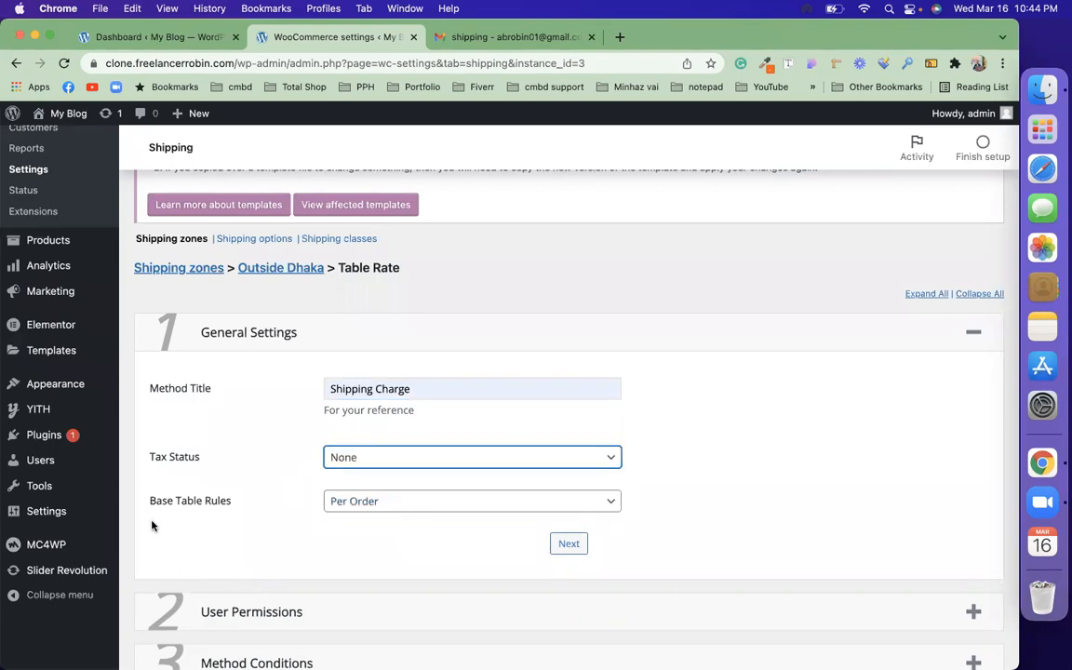
scroll(667, 494, "down", 3)
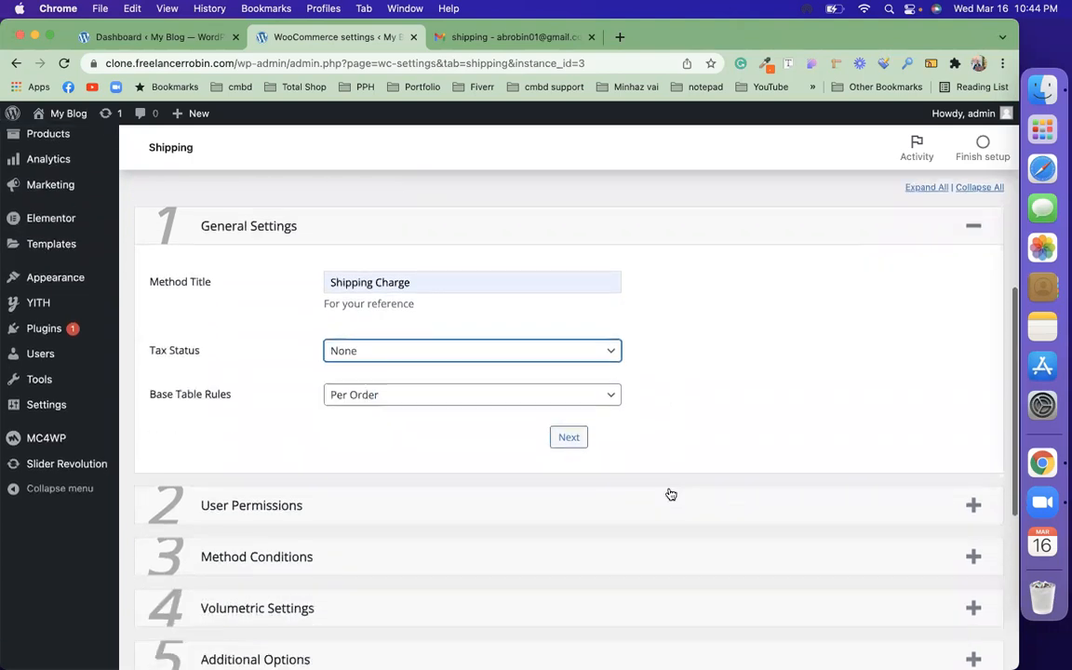
left_click(470, 369)
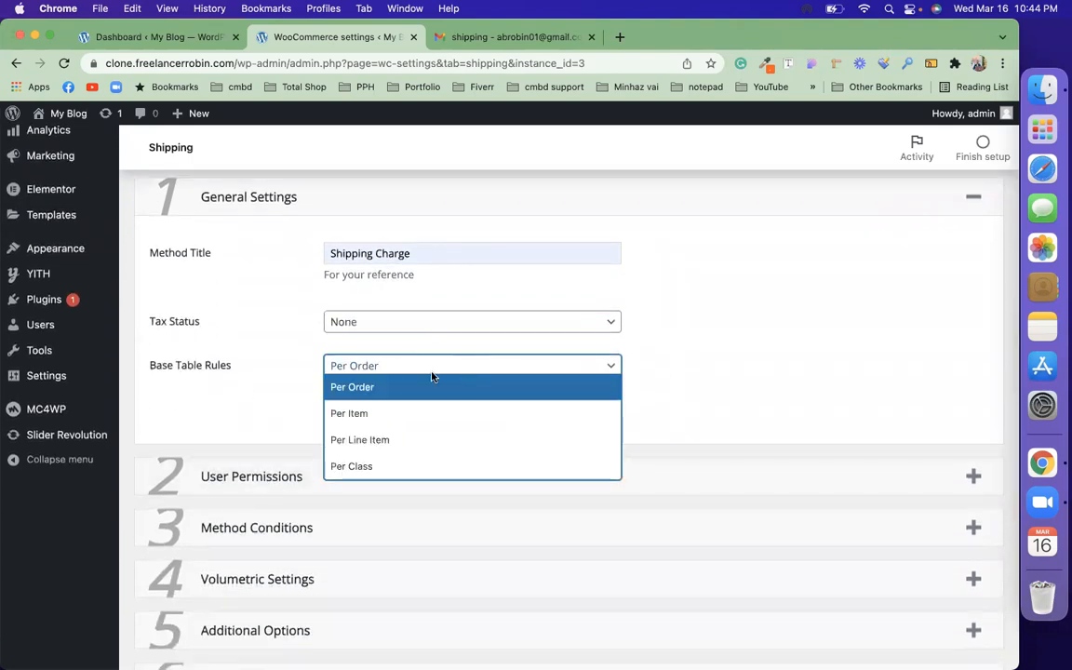
left_click(699, 349)
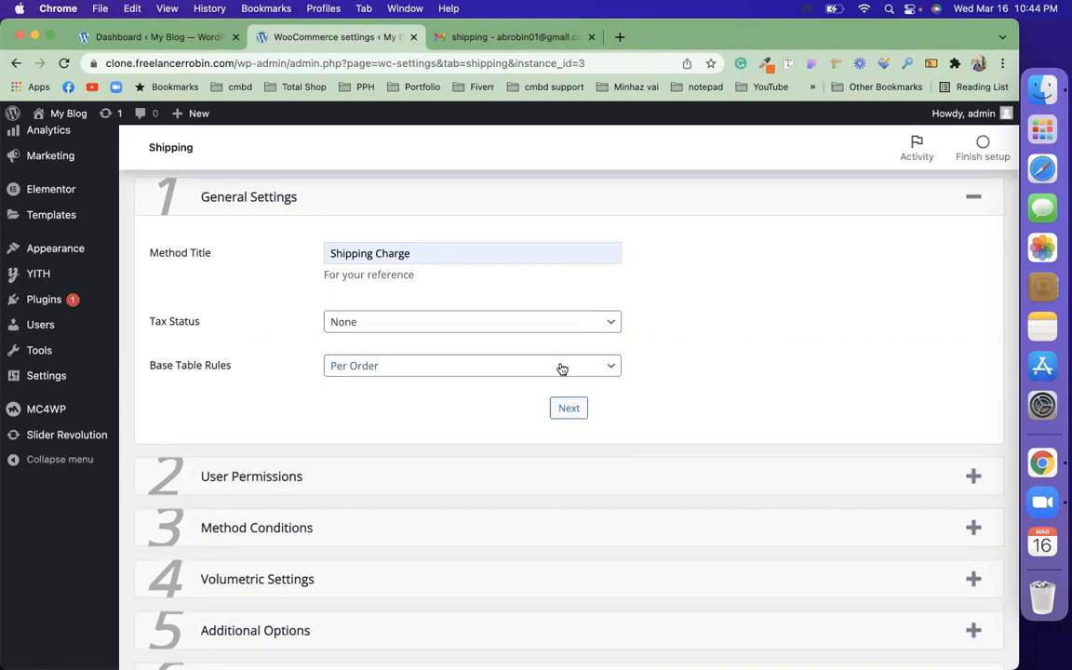
left_click(597, 371)
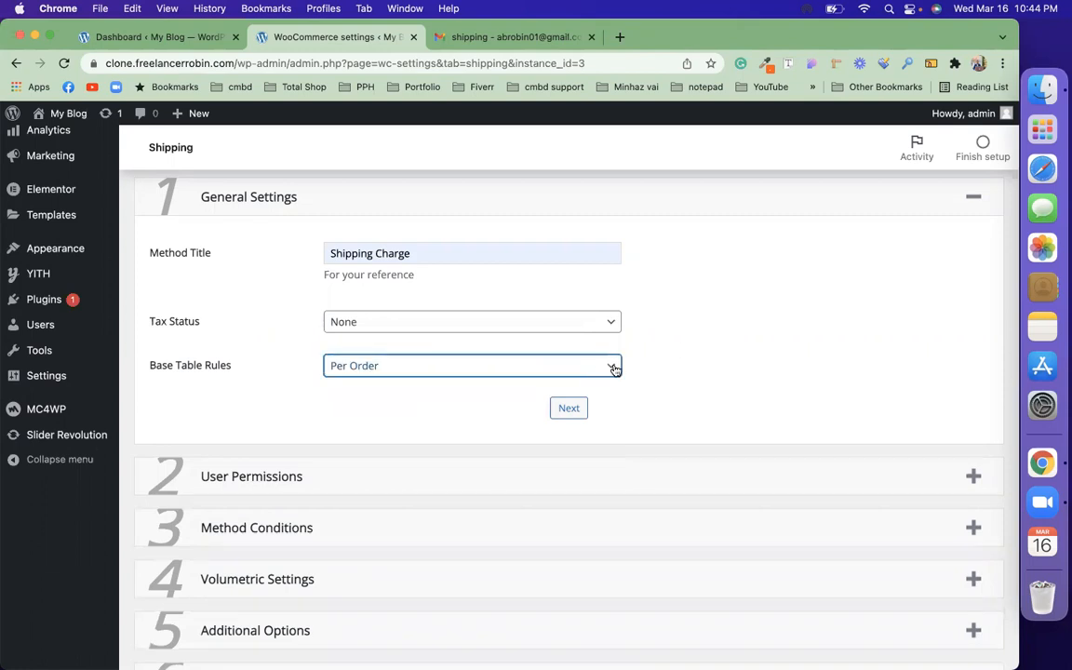
left_click(610, 369)
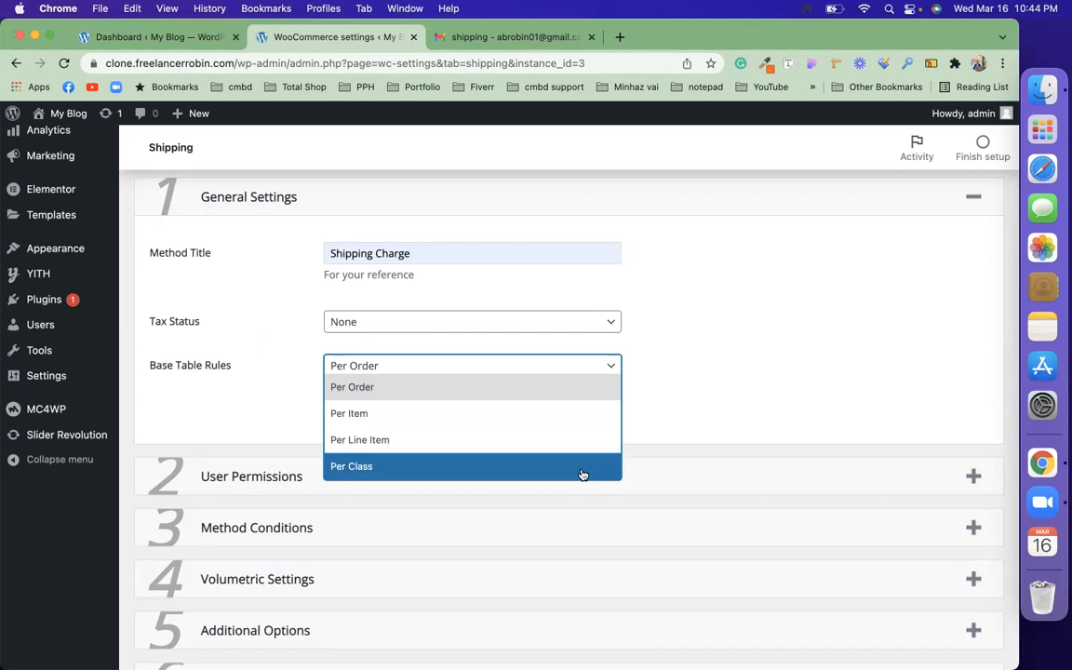
left_click(713, 399)
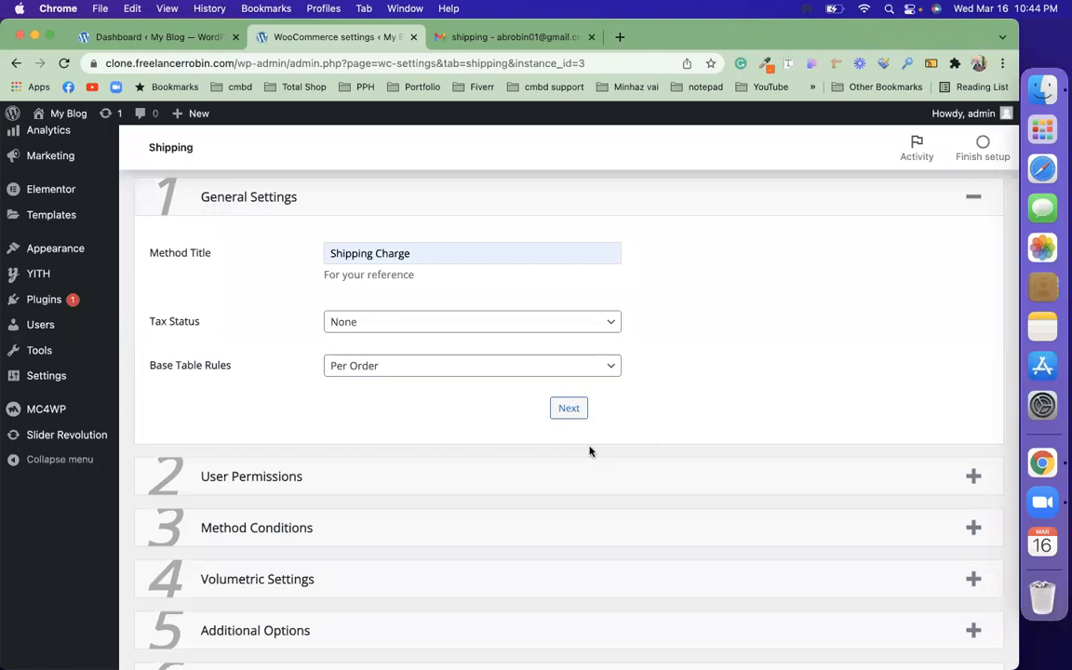
Advance through User Permissions, Method Conditions, Volumetric Settings and Additional Options with their defaults to reach Table of Rates.
left_click(568, 409)
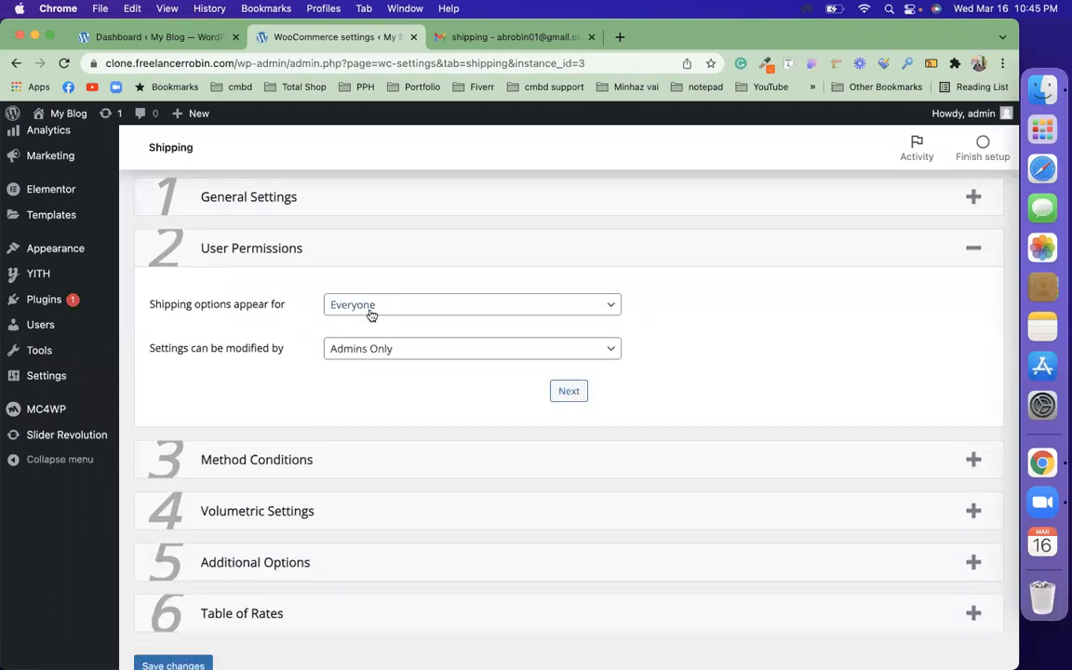
left_click(568, 391)
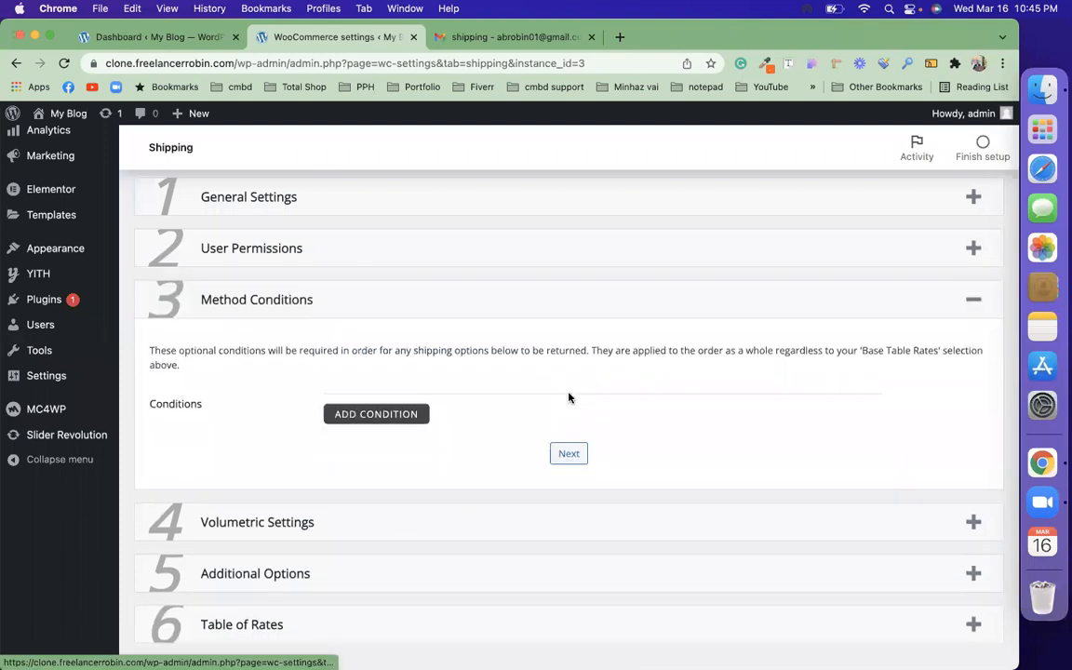
left_click(568, 454)
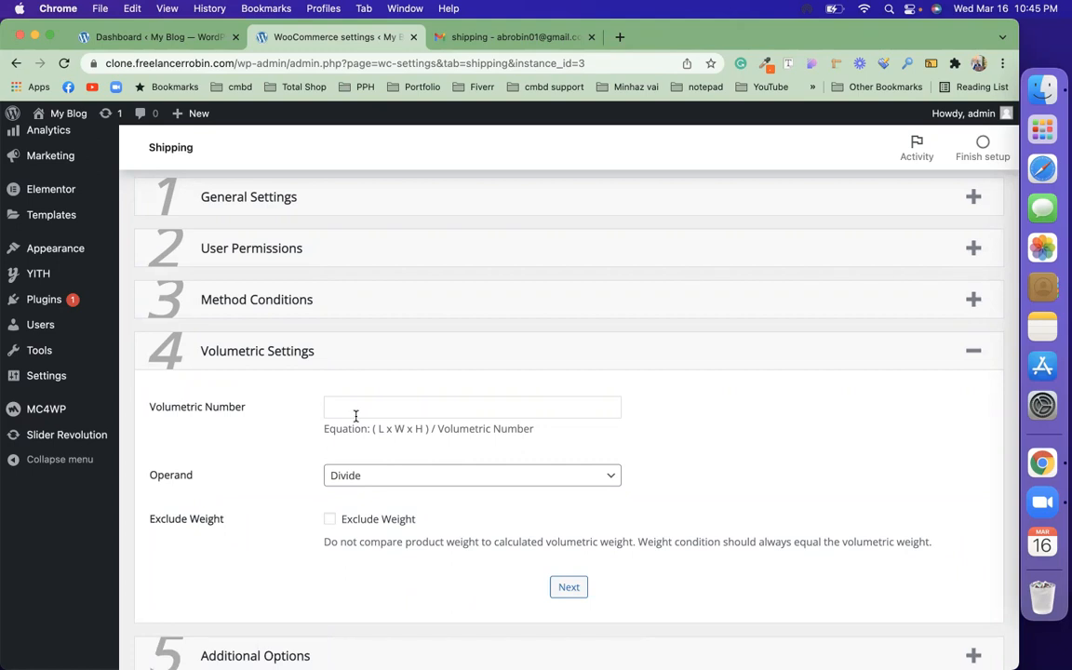
scroll(409, 467, "down", 5)
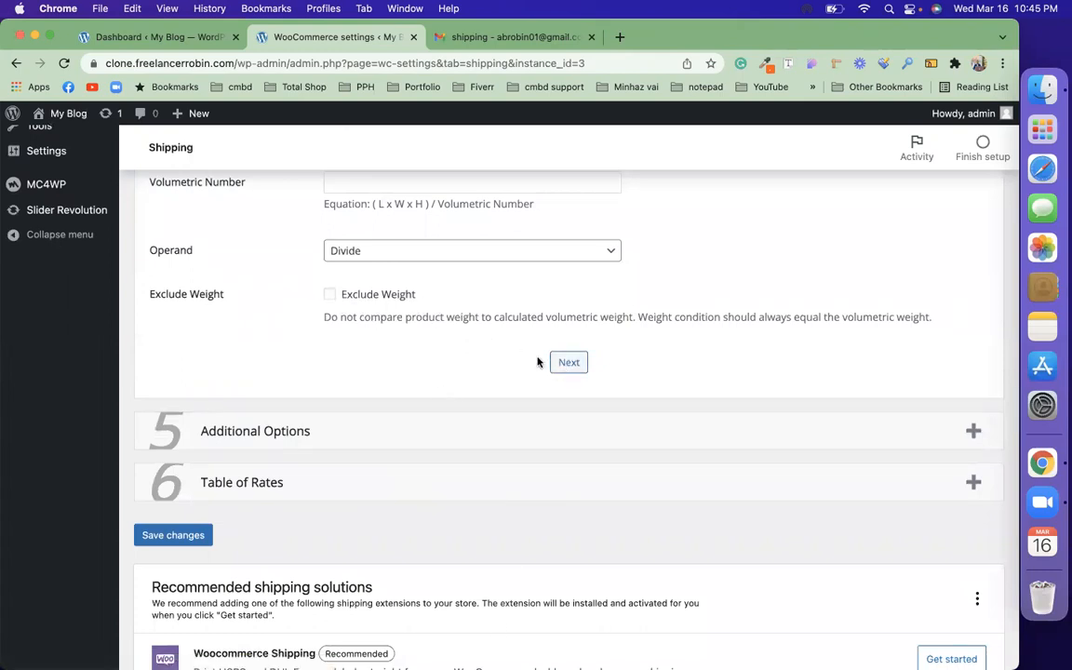
left_click(567, 363)
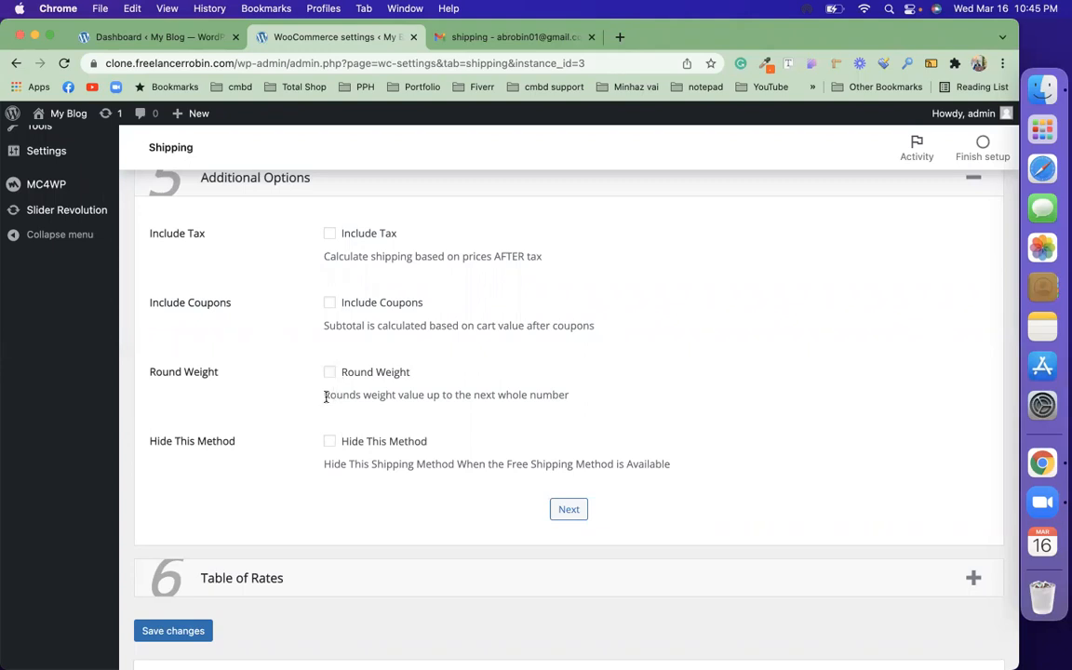
left_click(568, 508)
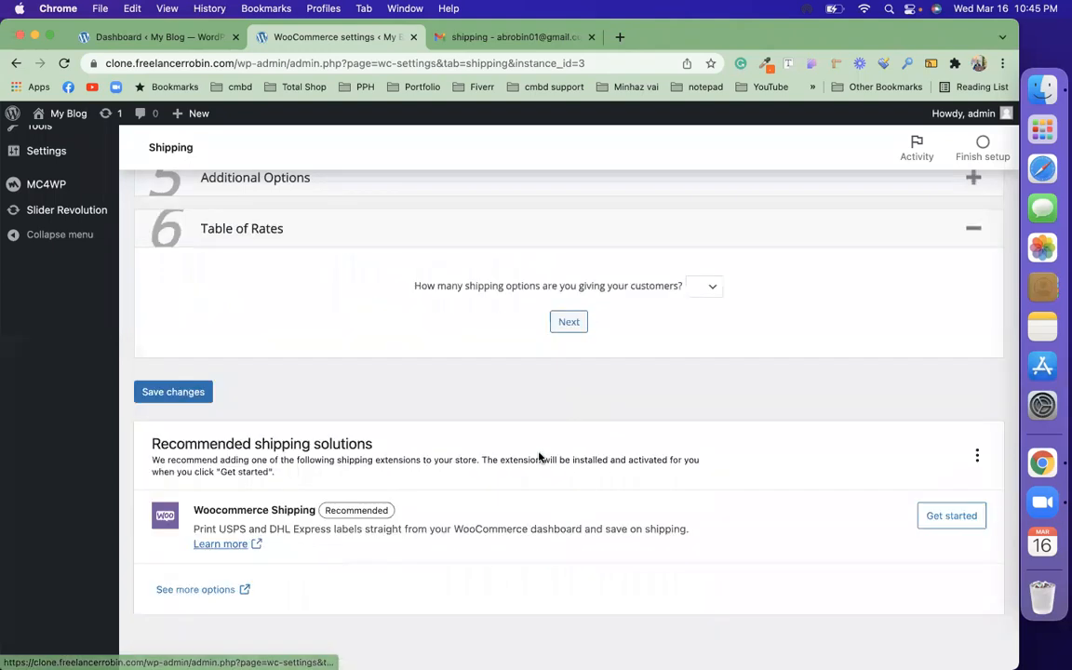
Set the number of shipping options given to customers to 1 and reopen the Table of Rates section.
scroll(294, 269, "up", 1)
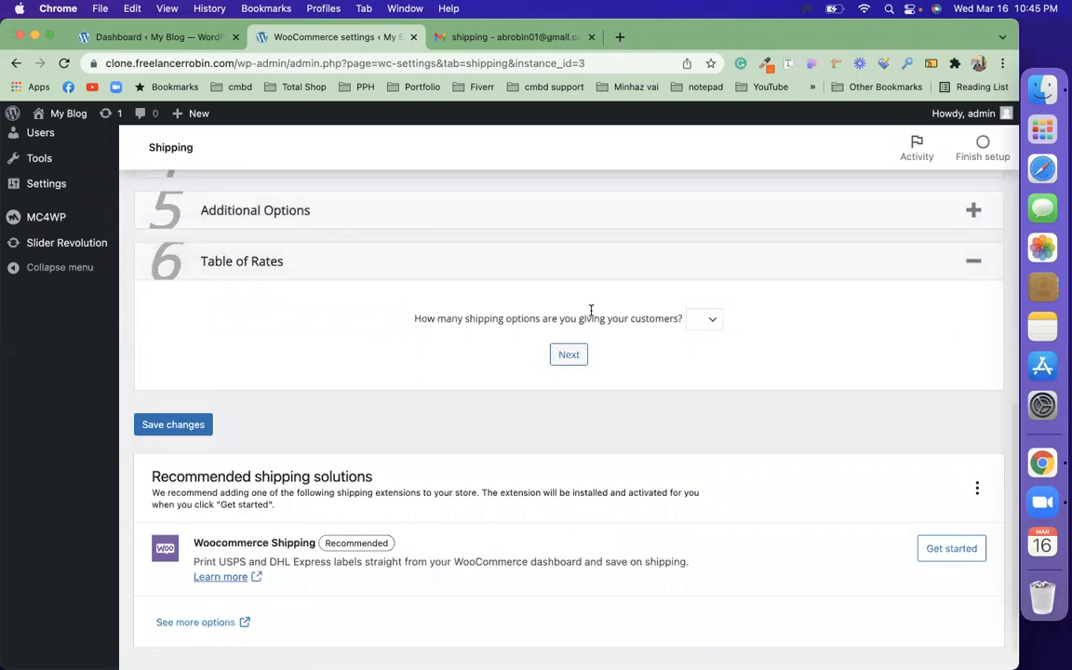
left_click(704, 321)
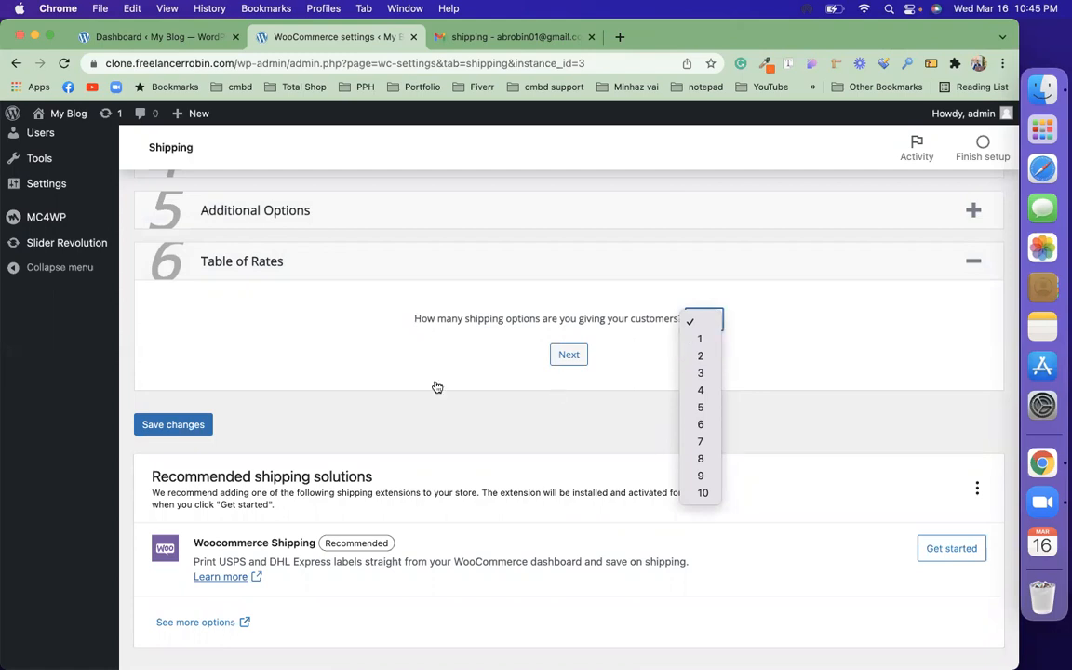
left_click(711, 340)
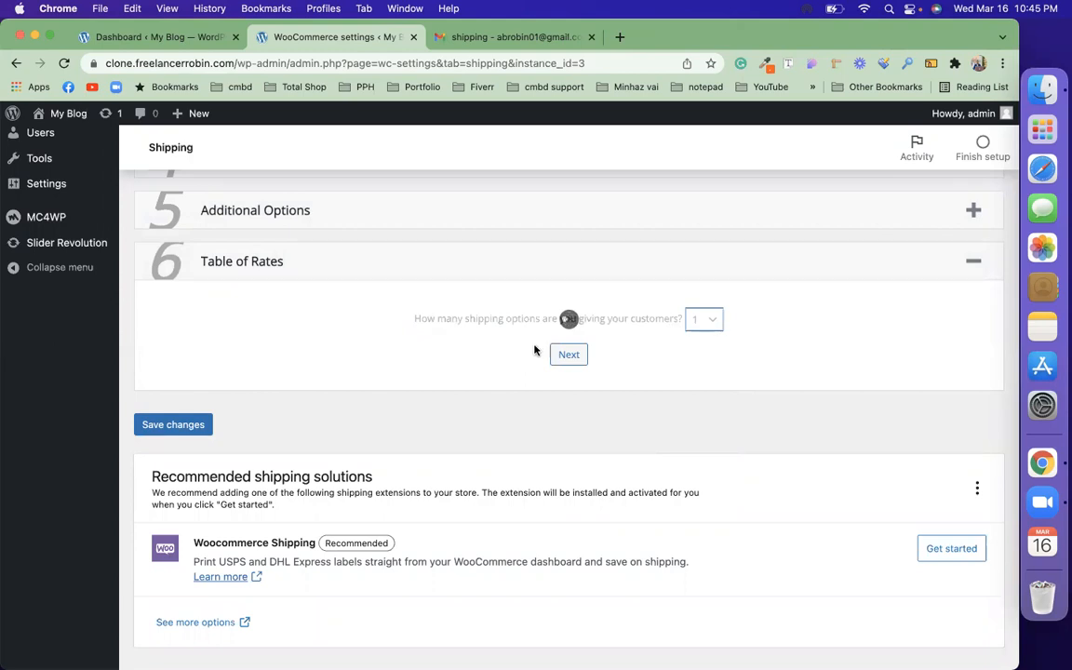
left_click(560, 355)
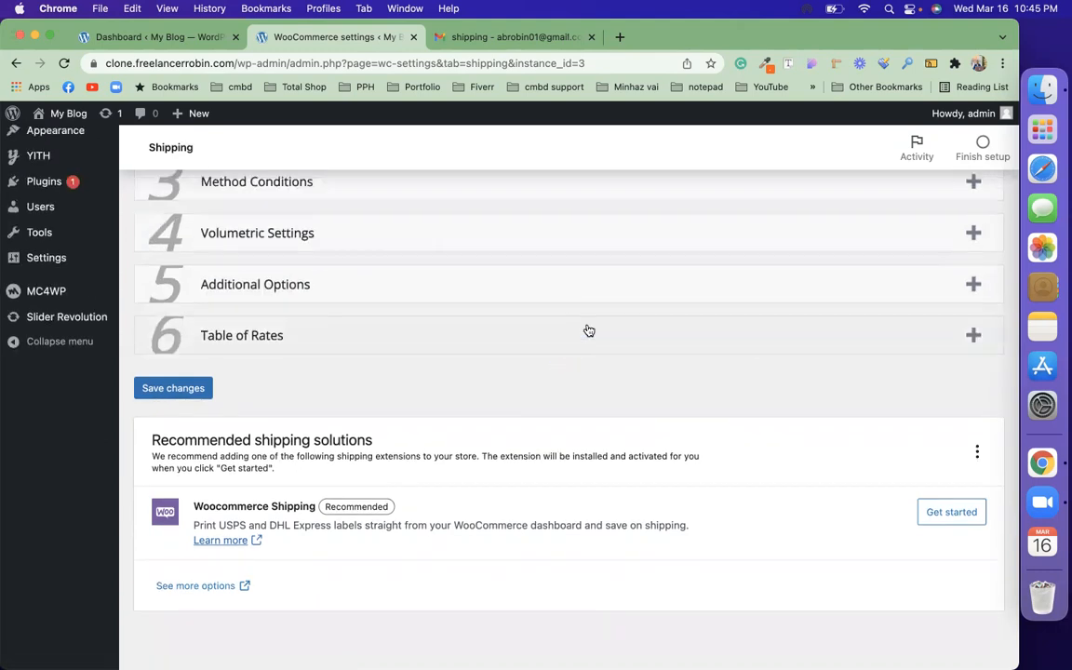
left_click(586, 332)
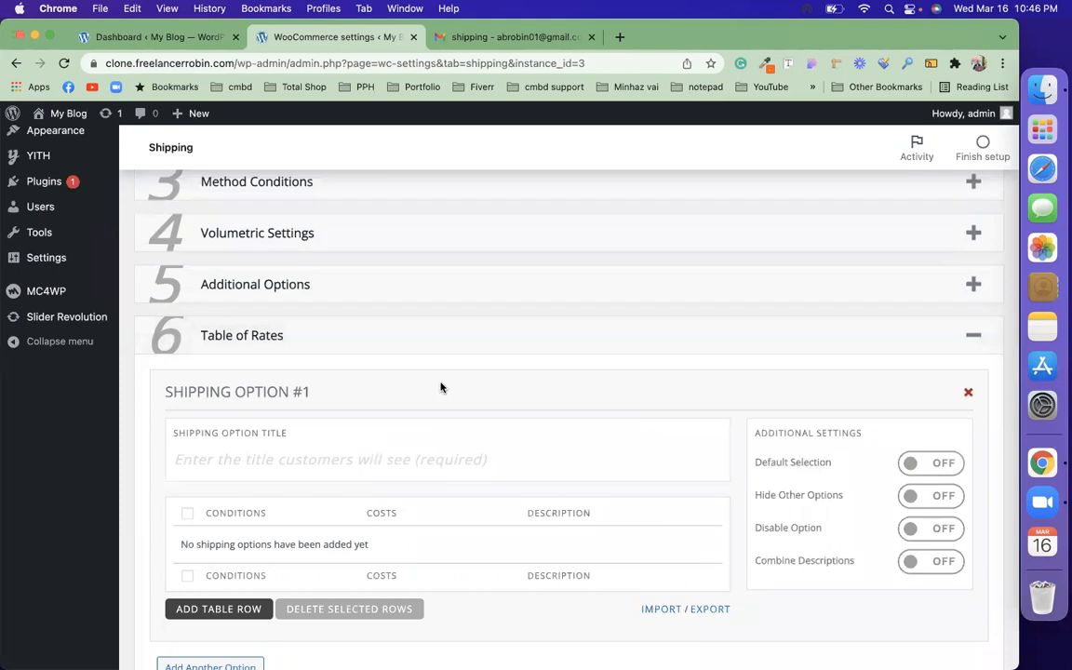
Title the first shipping option "Shipping Charge" and add a row to its rates table.
scroll(441, 387, "down", 3)
left_click(264, 344)
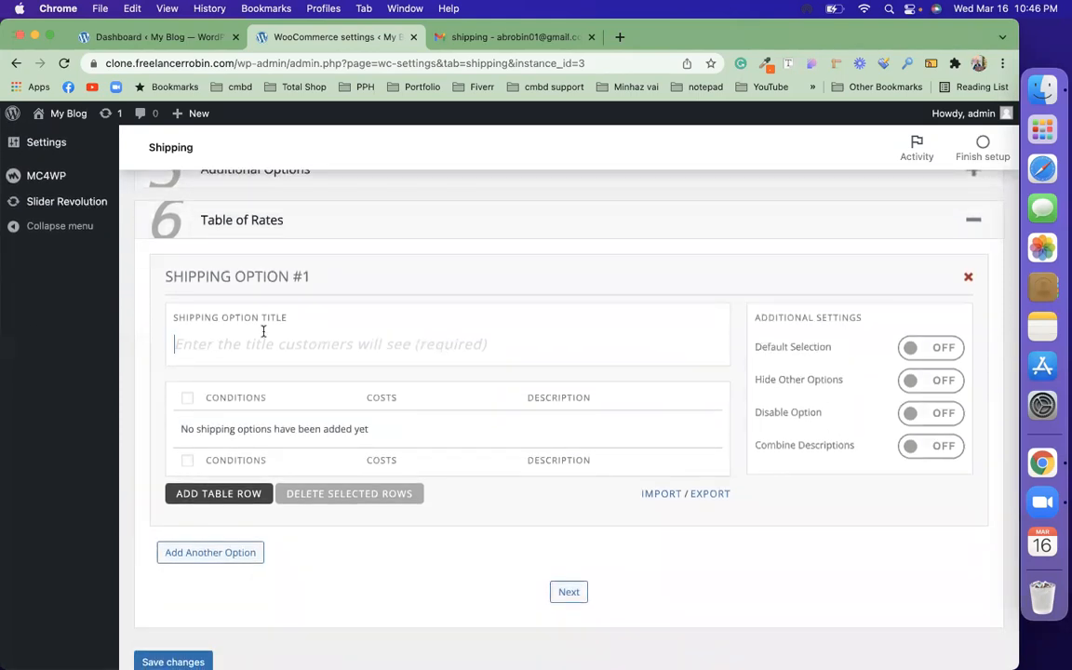
type("Shippi")
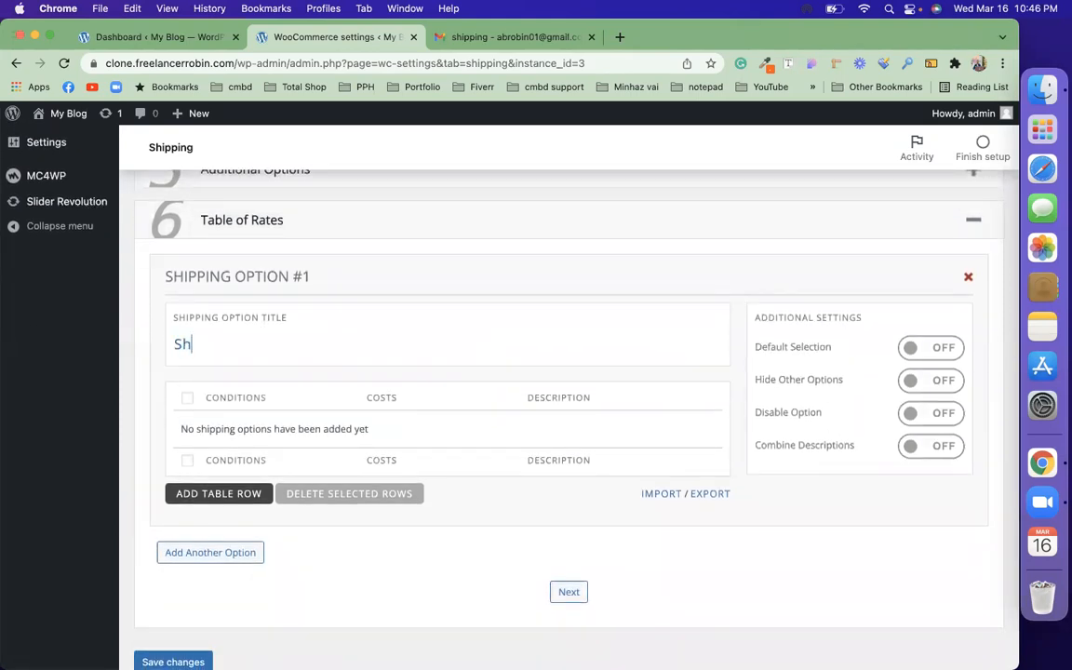
type("g Charge")
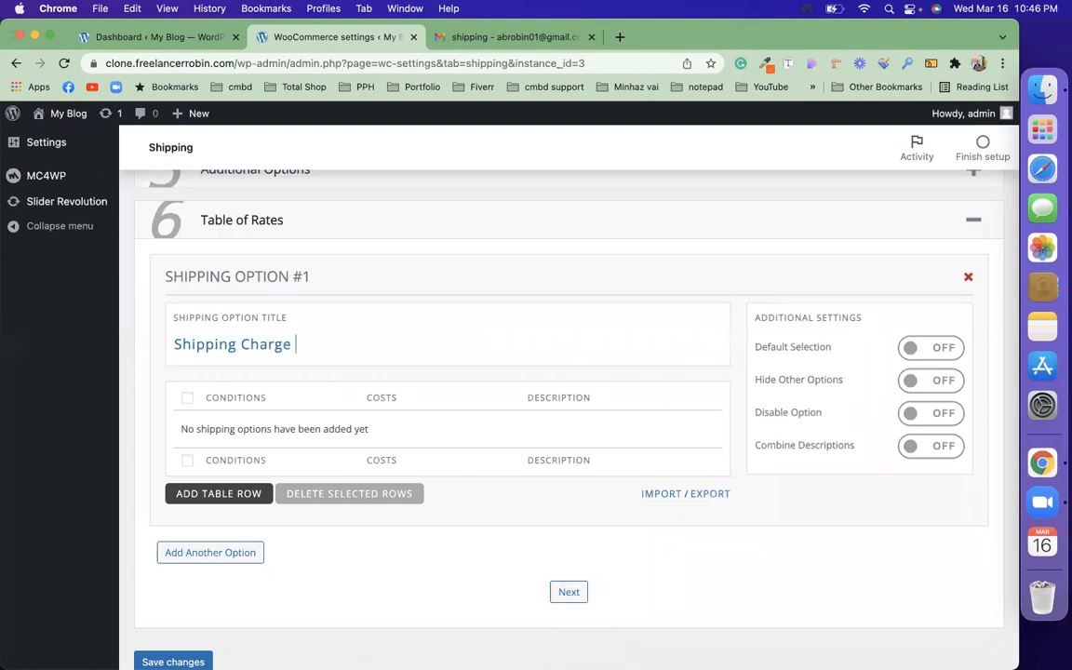
left_click(229, 494)
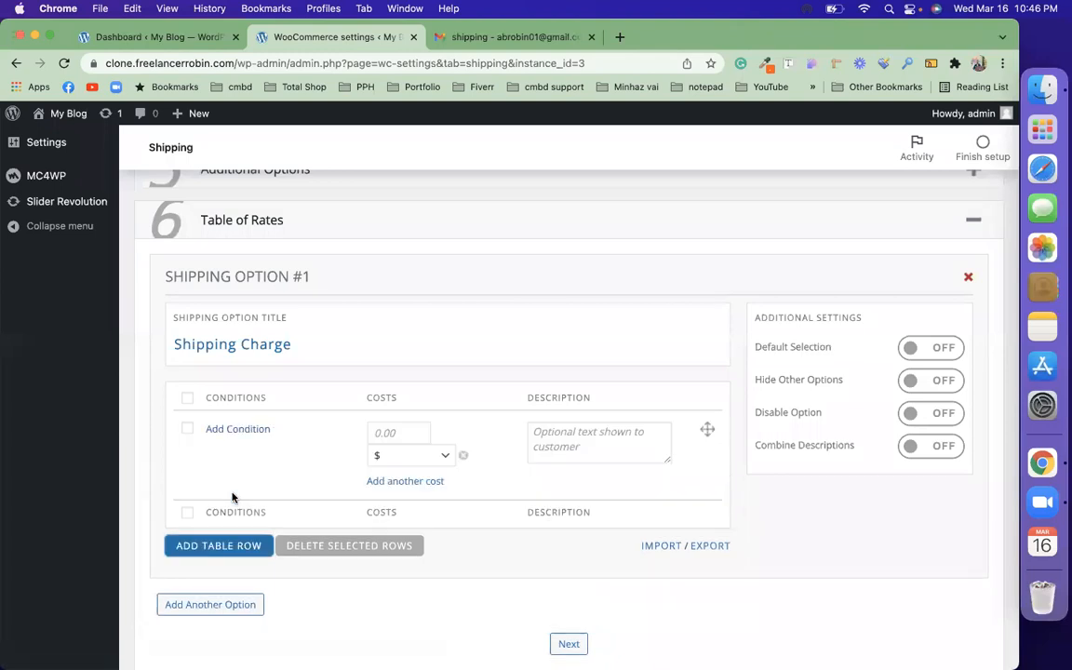
Add a condition to the first rates row requiring the Subtotal to be Equal to 1.
left_click(223, 429)
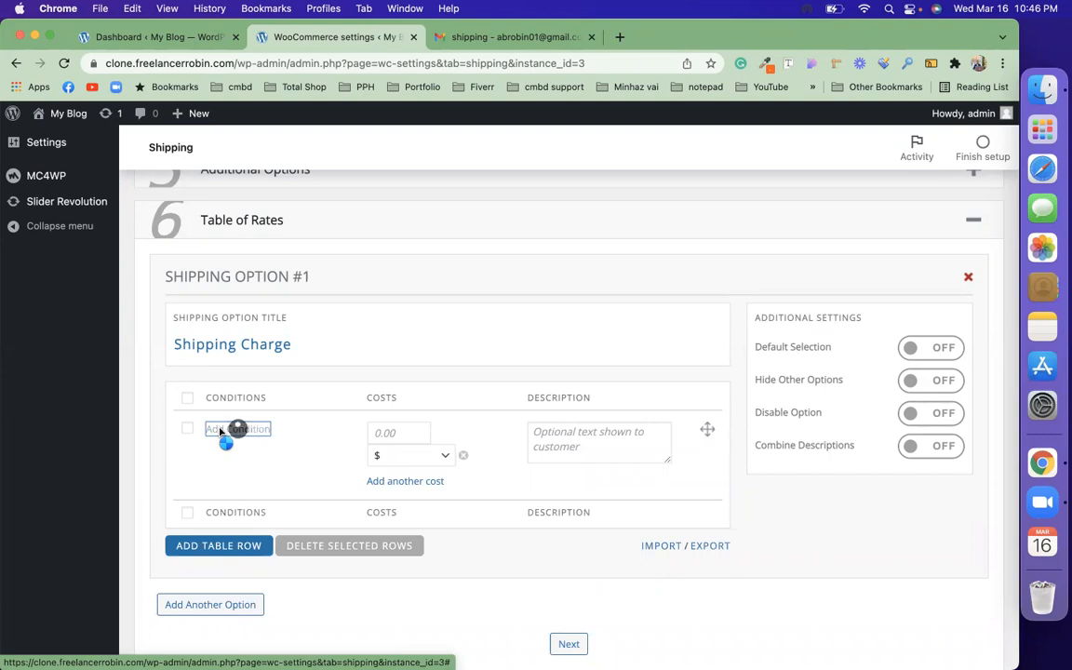
left_click(220, 431)
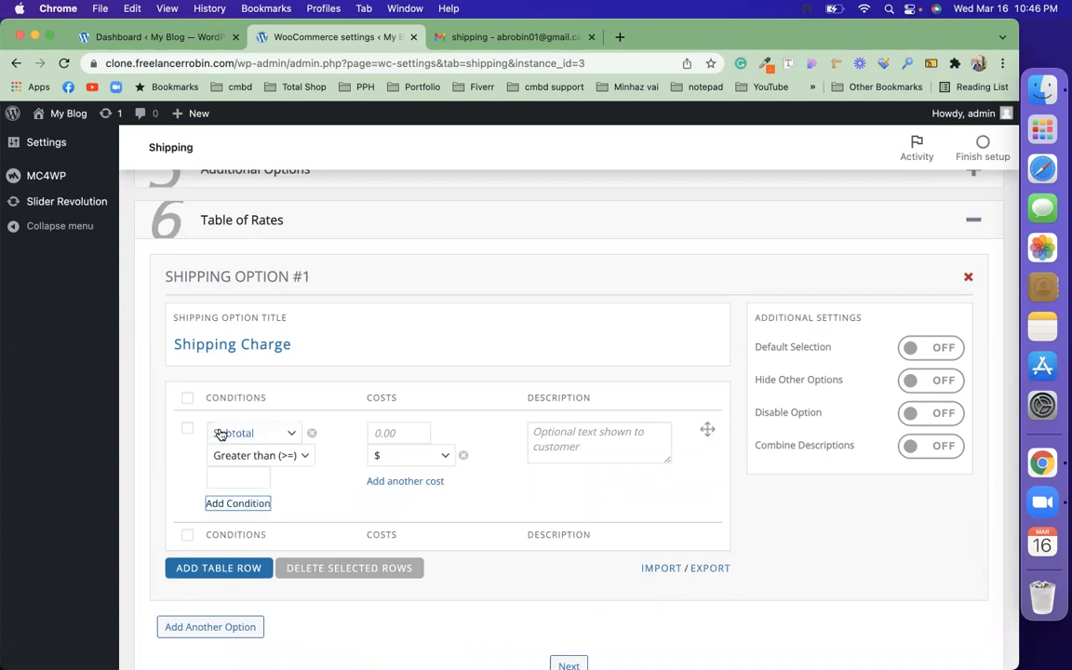
left_click(278, 456)
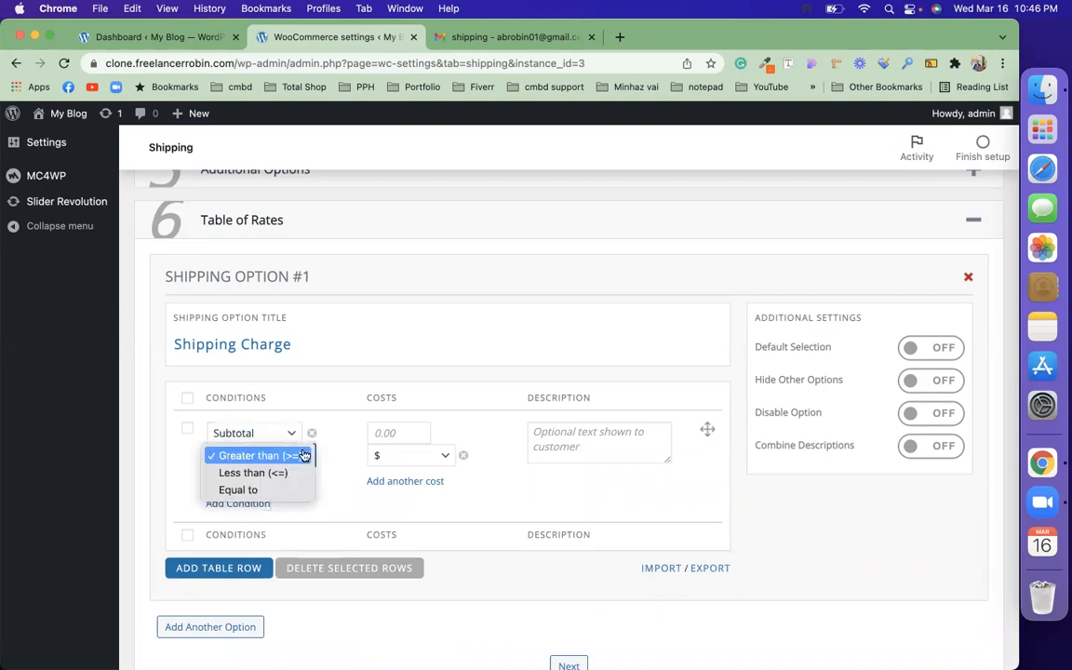
left_click(280, 493)
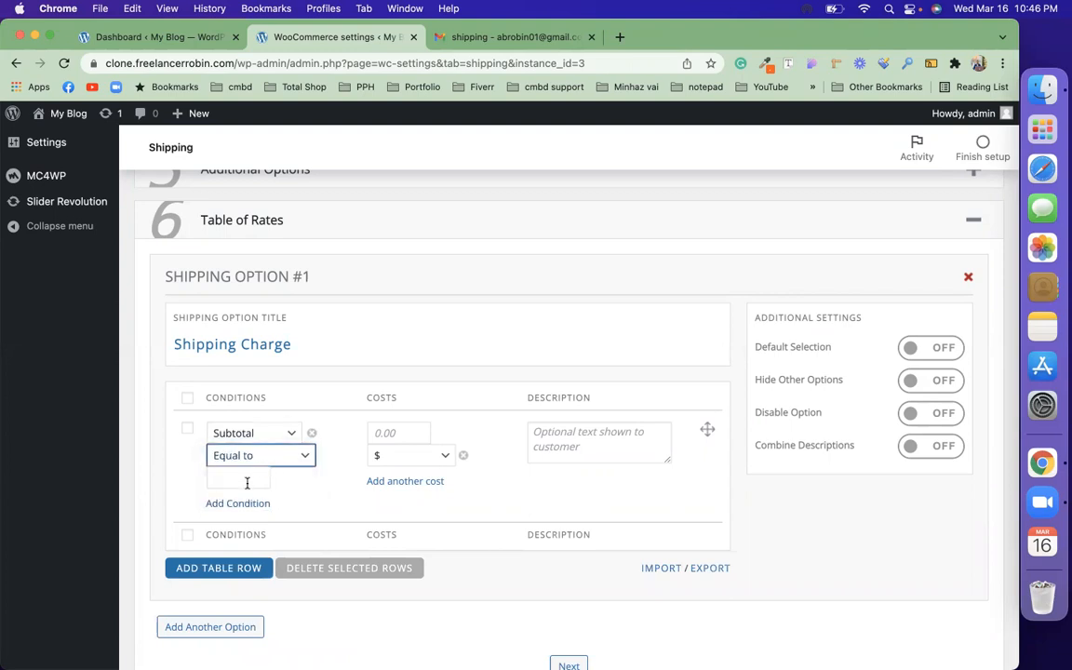
left_click(247, 480)
type("1")
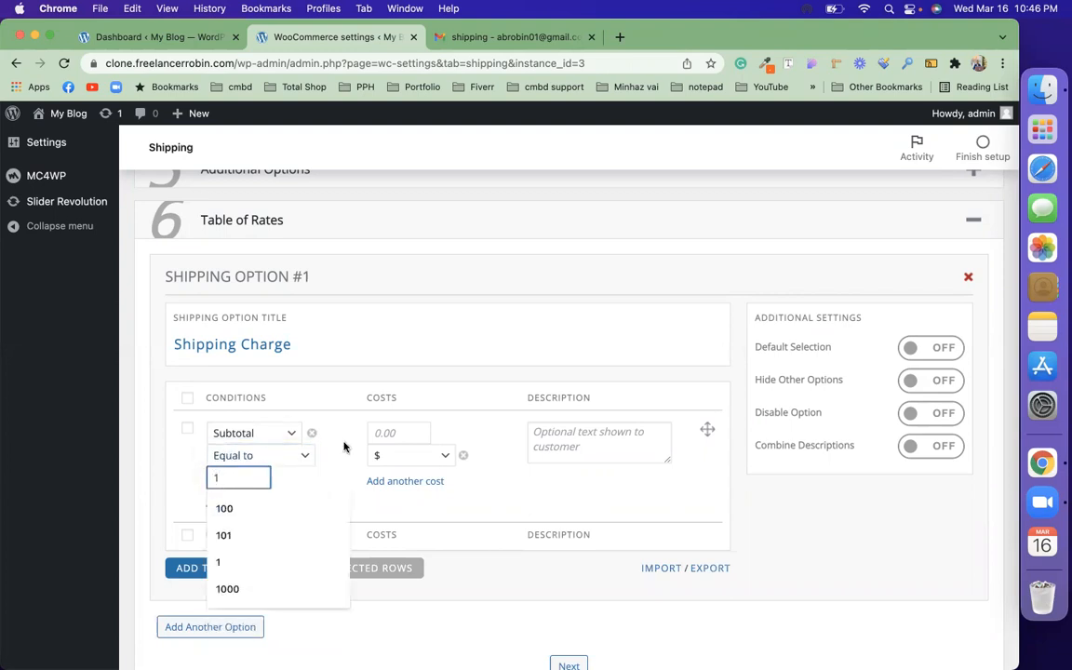
Set the first row's cost to $17 and check it against the price and shipping calculation PDF in Gmail.
left_click(378, 434)
type("17")
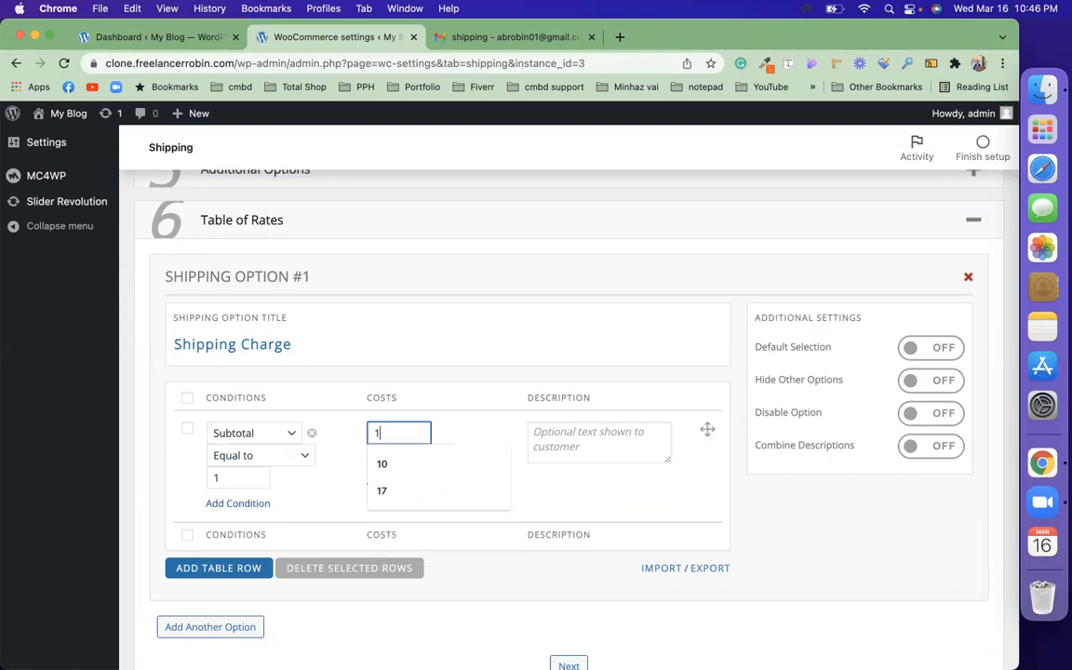
left_click(478, 37)
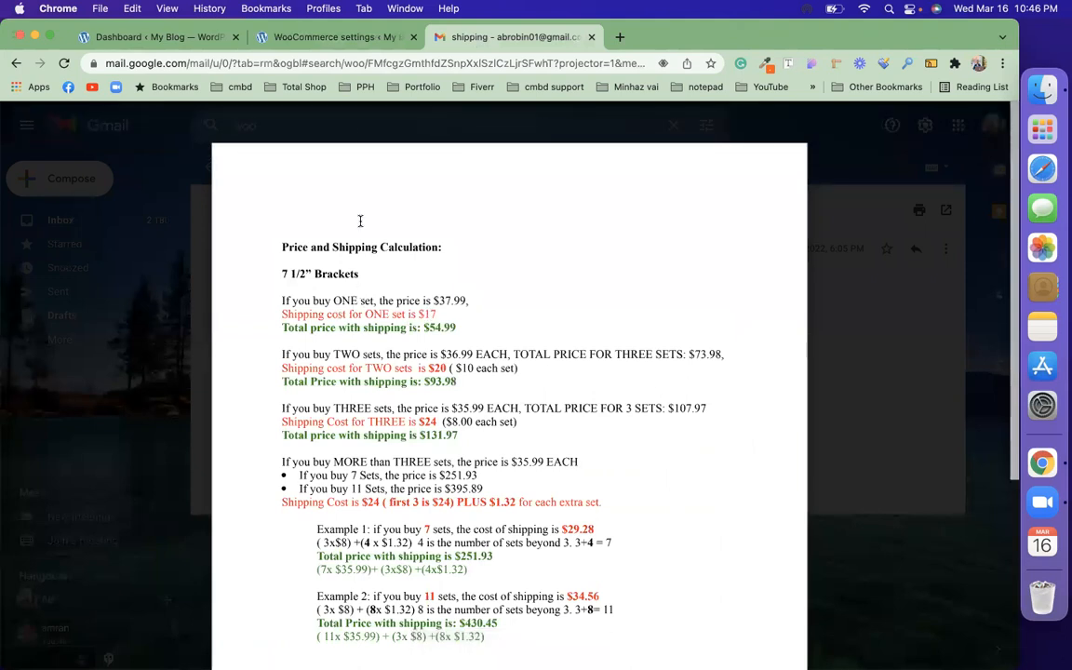
left_click(349, 37)
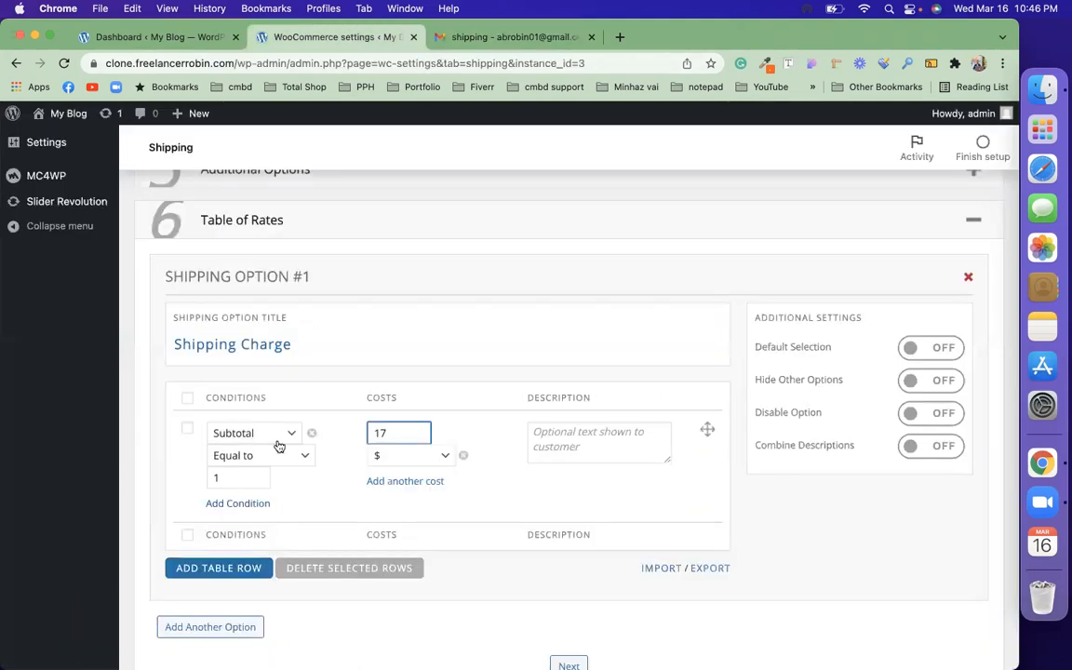
Add a second table row with a new condition and review its available comparison operators and condition types.
scroll(232, 570, "down", 2)
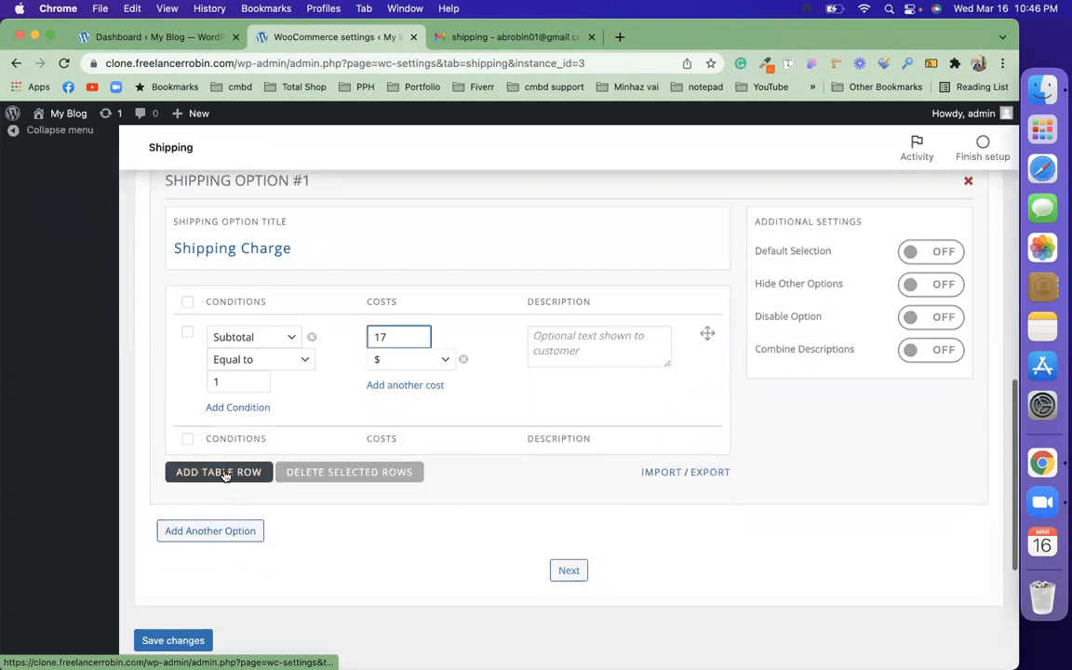
left_click(223, 474)
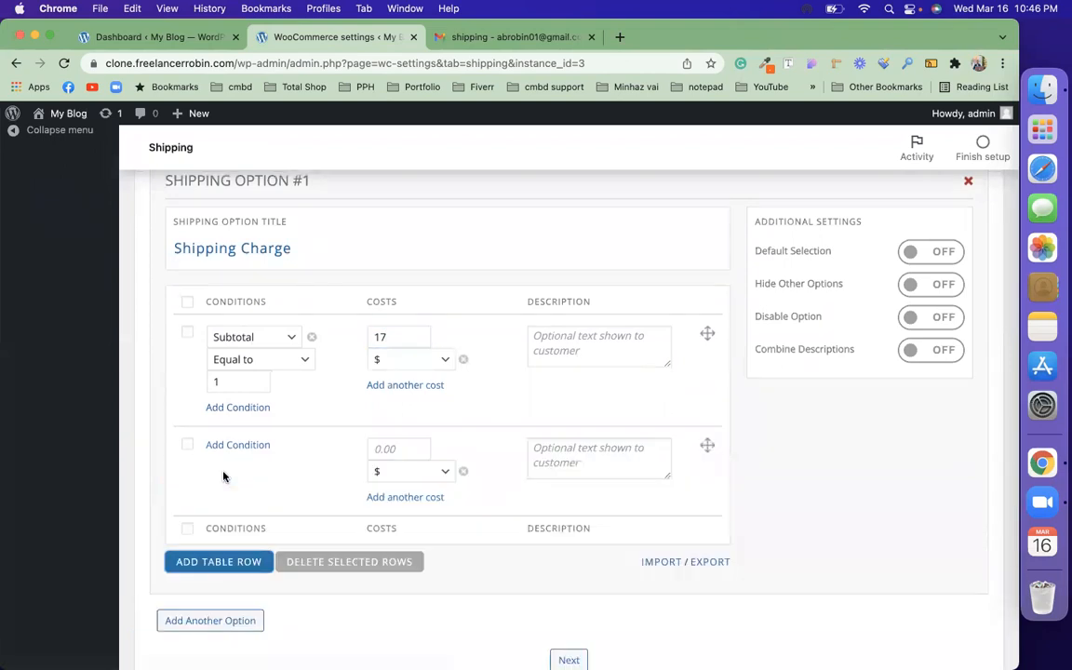
left_click(229, 445)
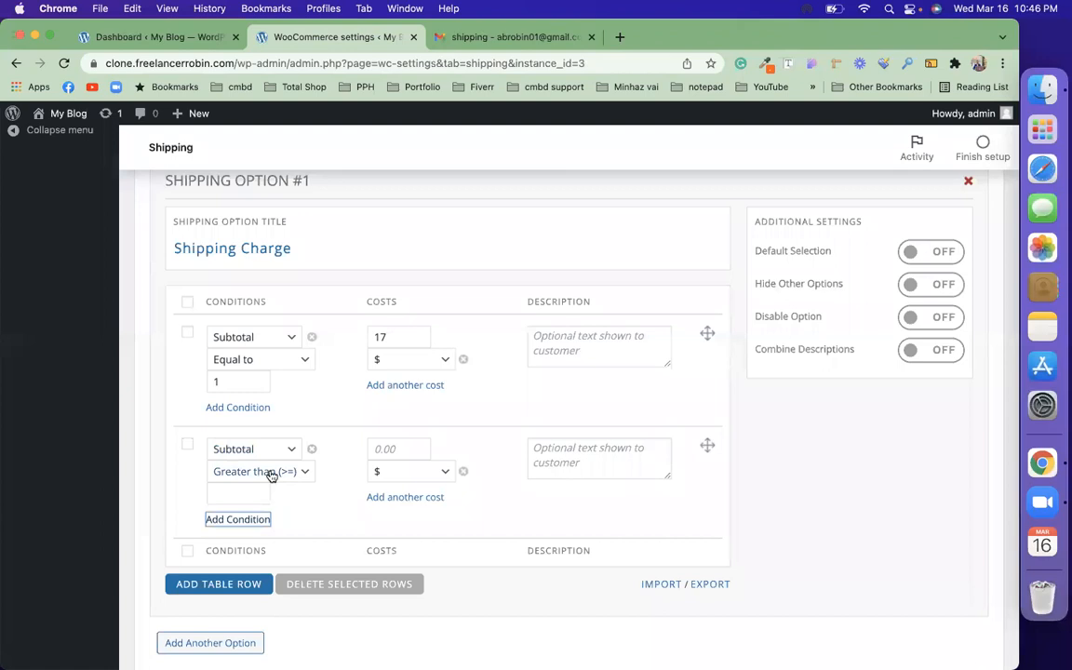
left_click(275, 472)
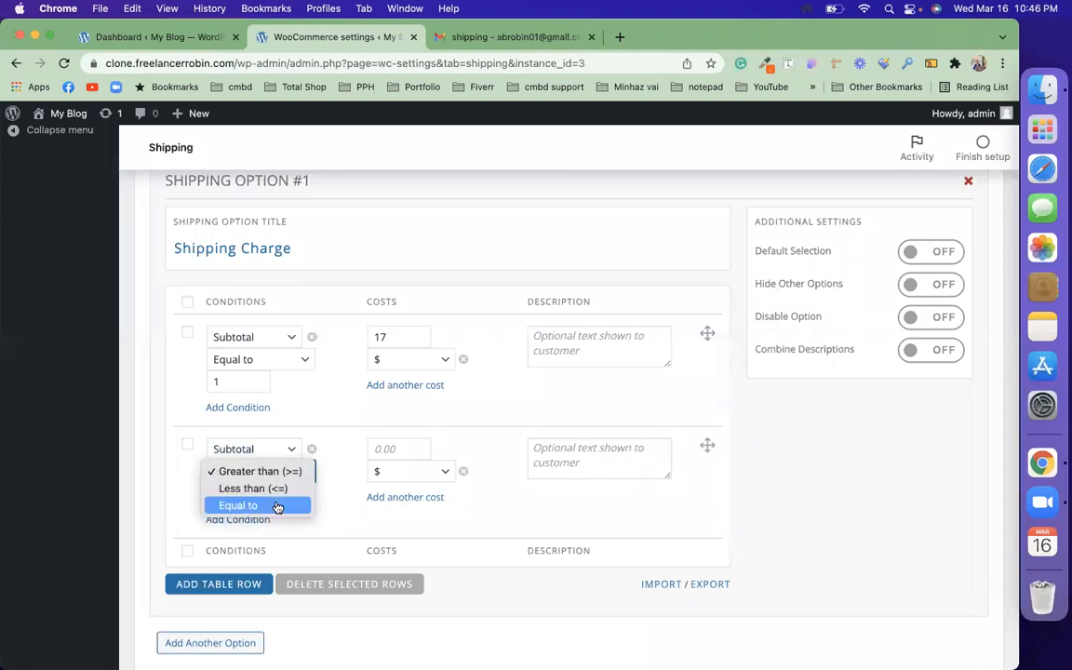
left_click(343, 514)
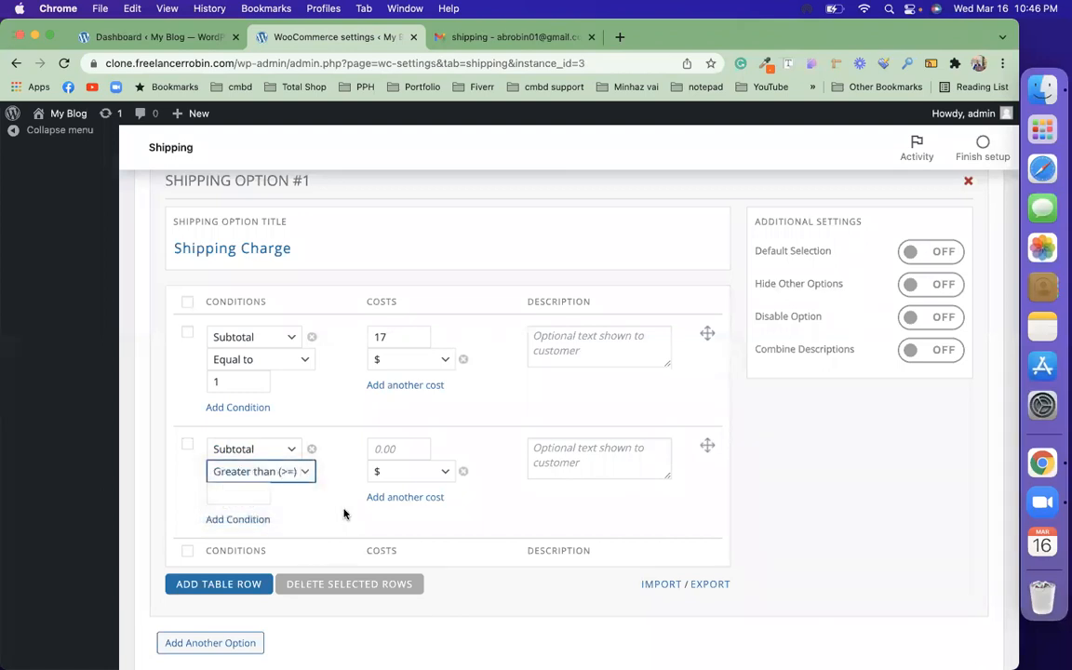
left_click(292, 450)
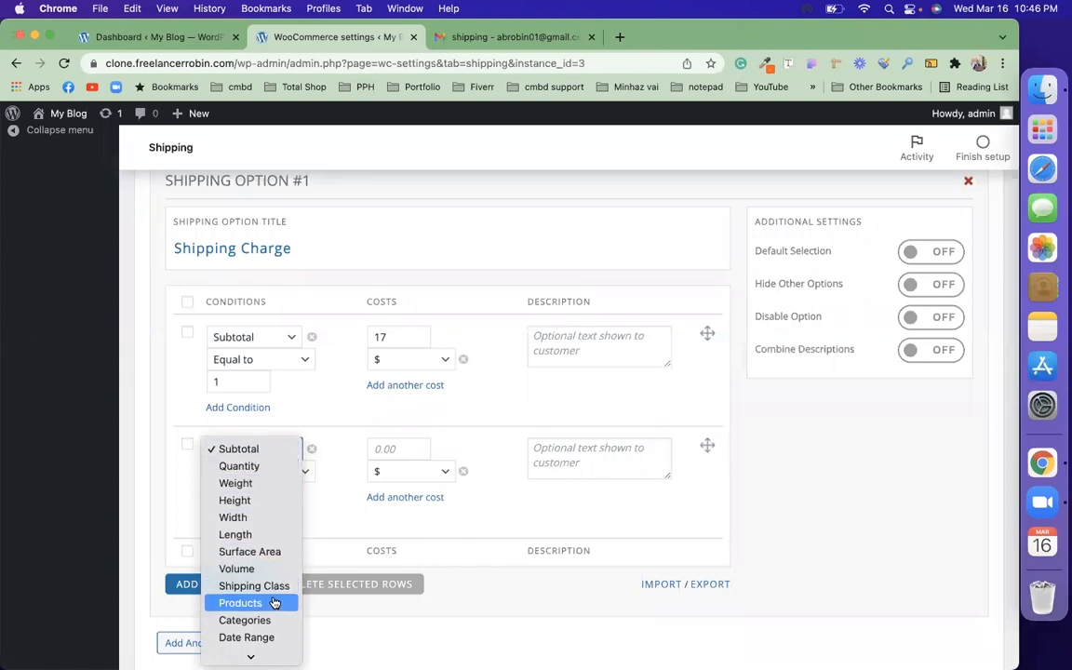
scroll(270, 619, "down", 2)
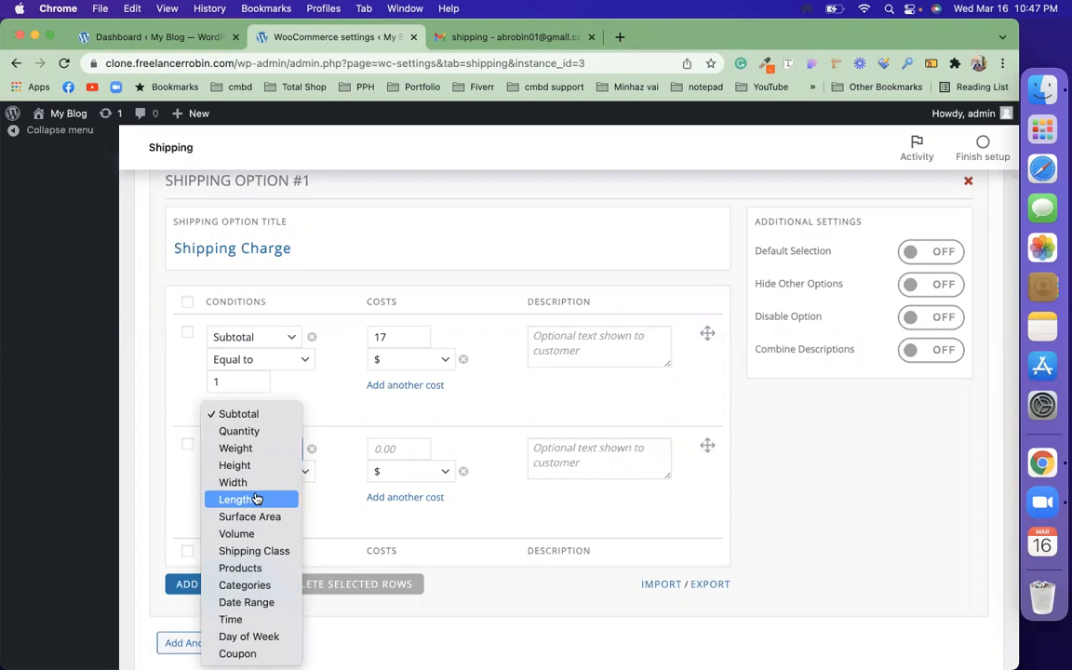
left_click(341, 410)
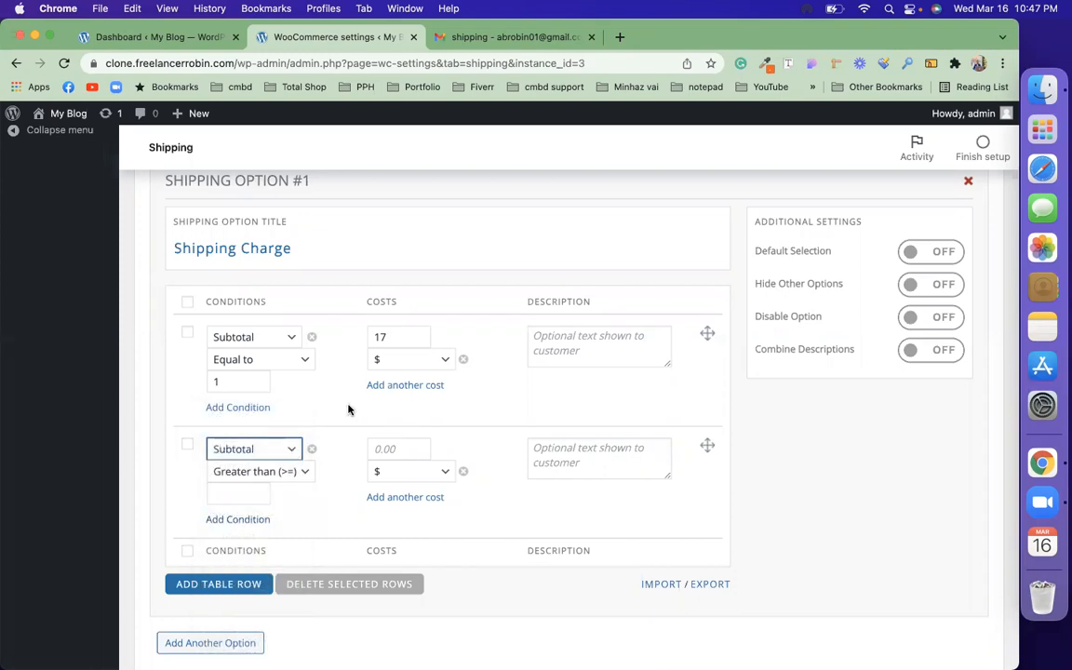
Change the condition type to Quantity in both rates rows, consulting the shipping calculation PDF in Gmail after the first.
left_click(287, 340)
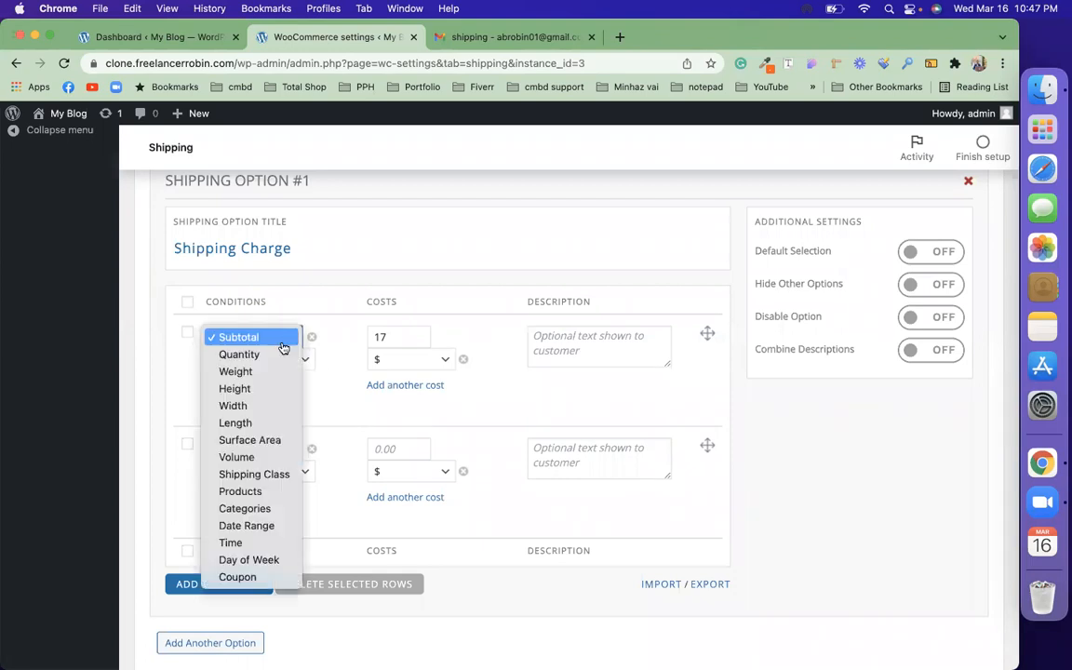
left_click(279, 354)
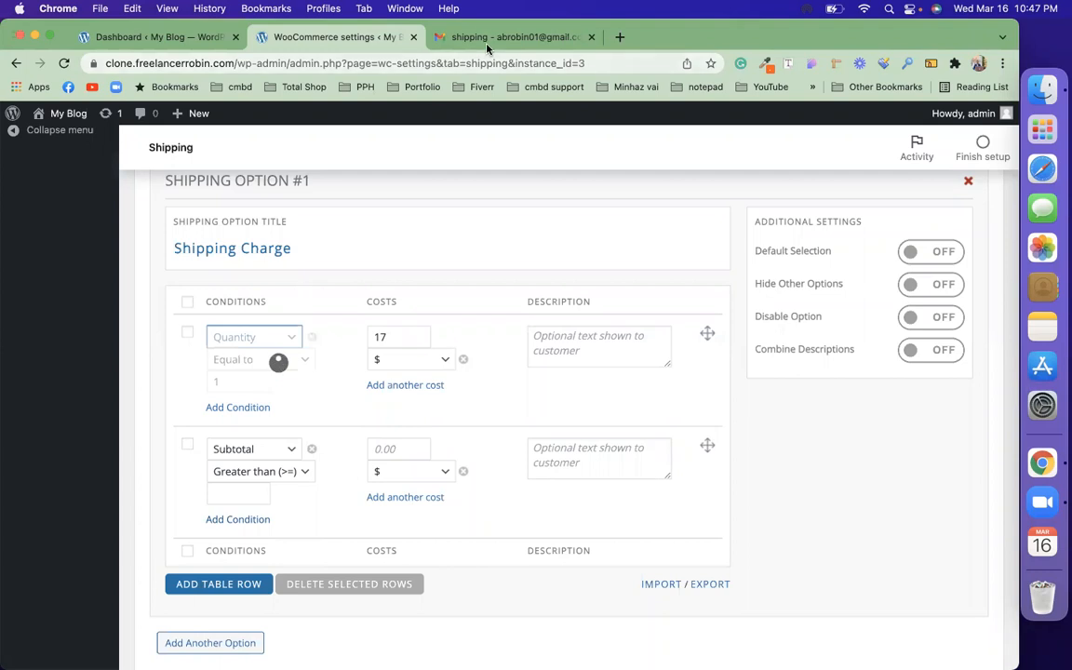
left_click(439, 37)
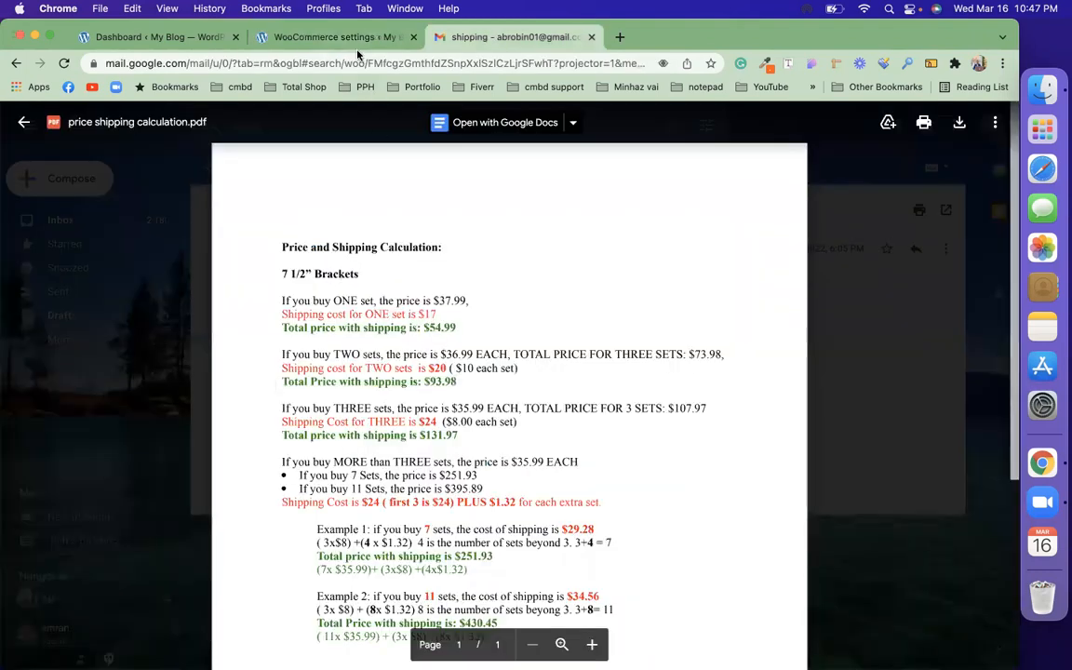
left_click(321, 42)
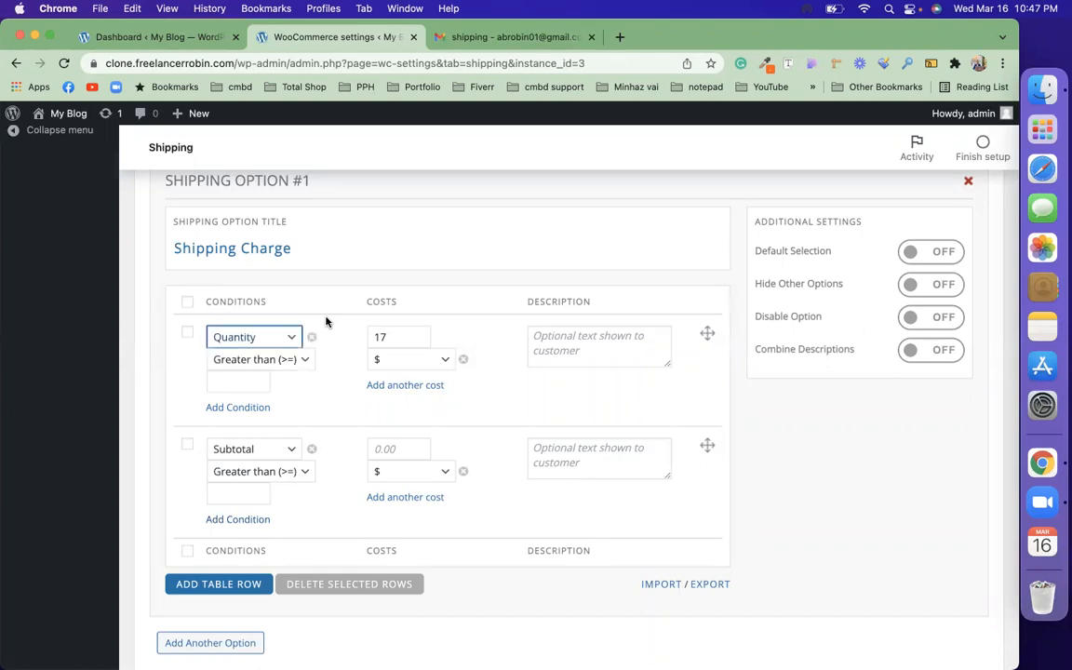
left_click(274, 448)
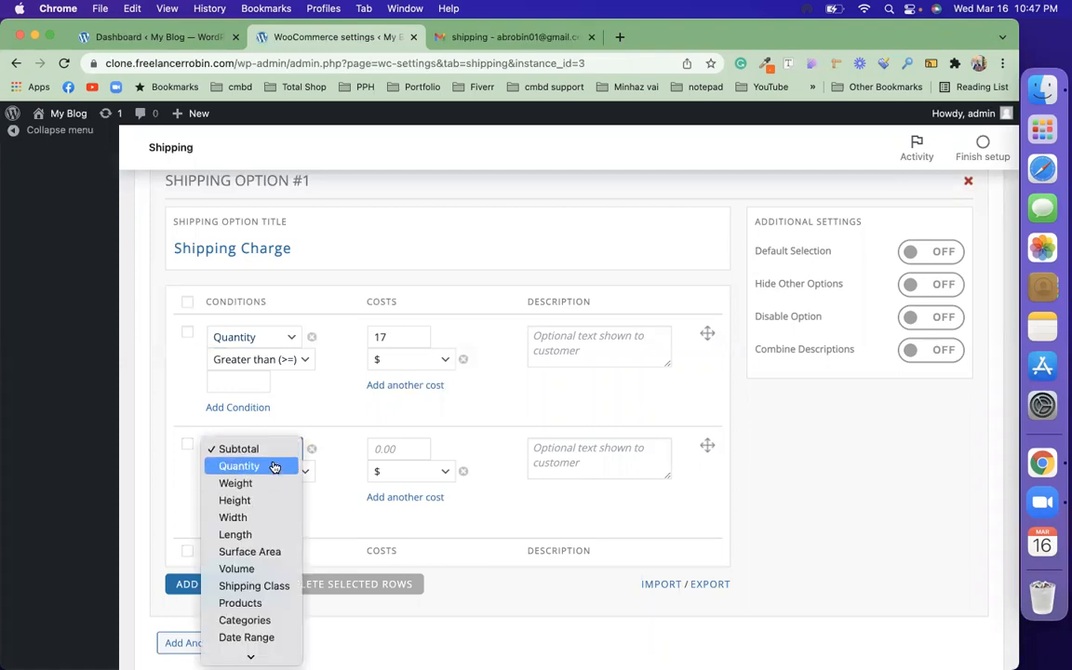
left_click(273, 466)
Set the first row's Quantity condition to Equal to 1.
left_click(263, 362)
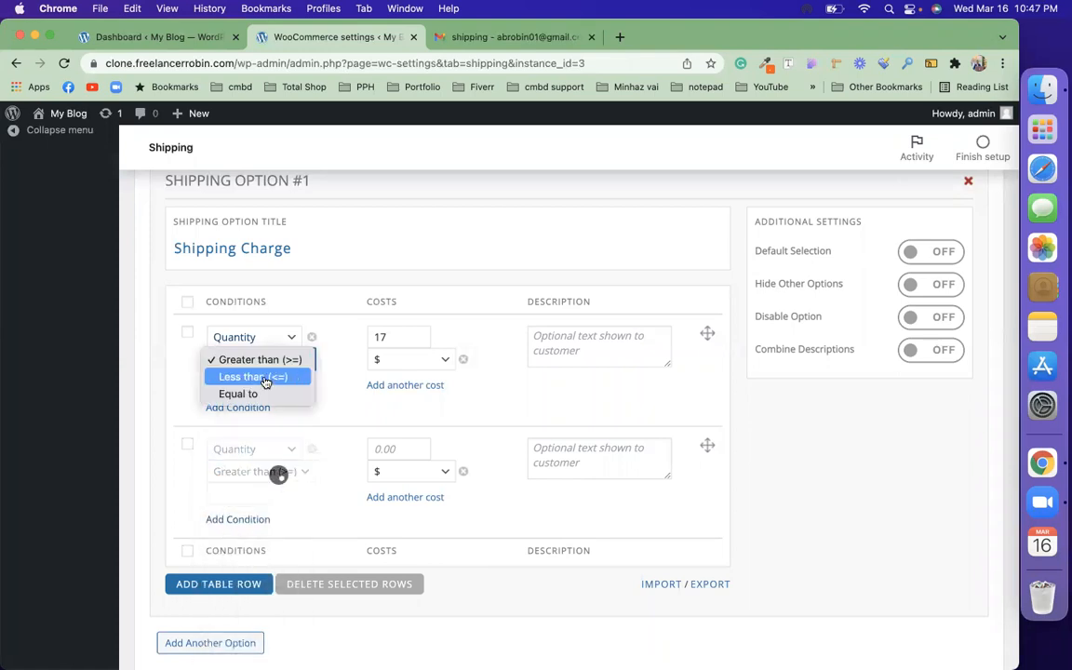
left_click(262, 395)
left_click(247, 384)
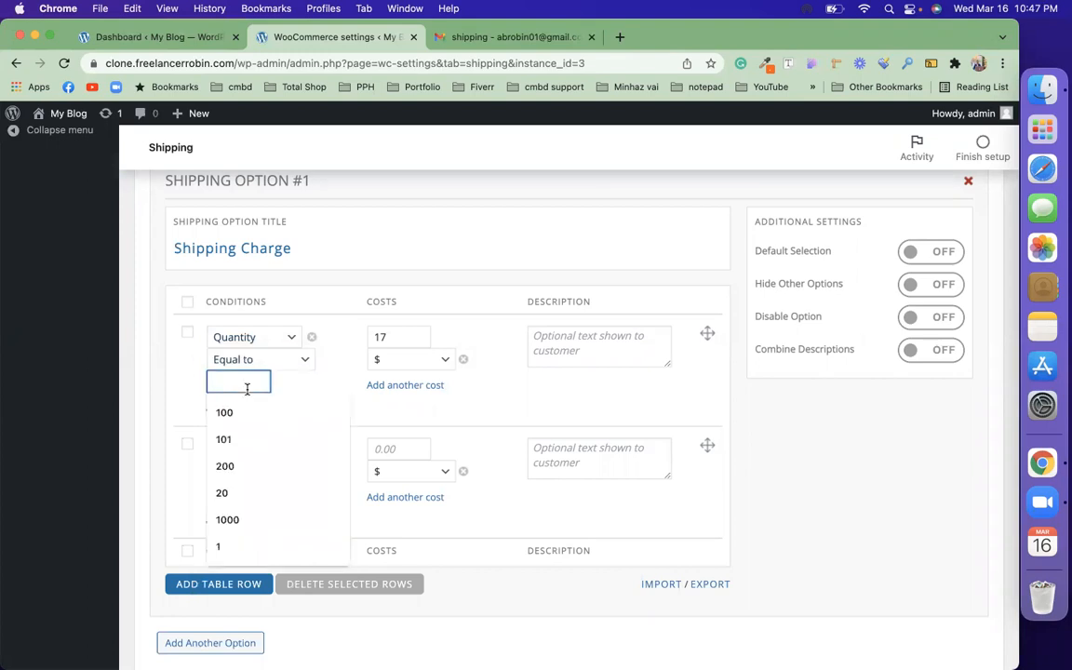
type("1")
left_click(326, 378)
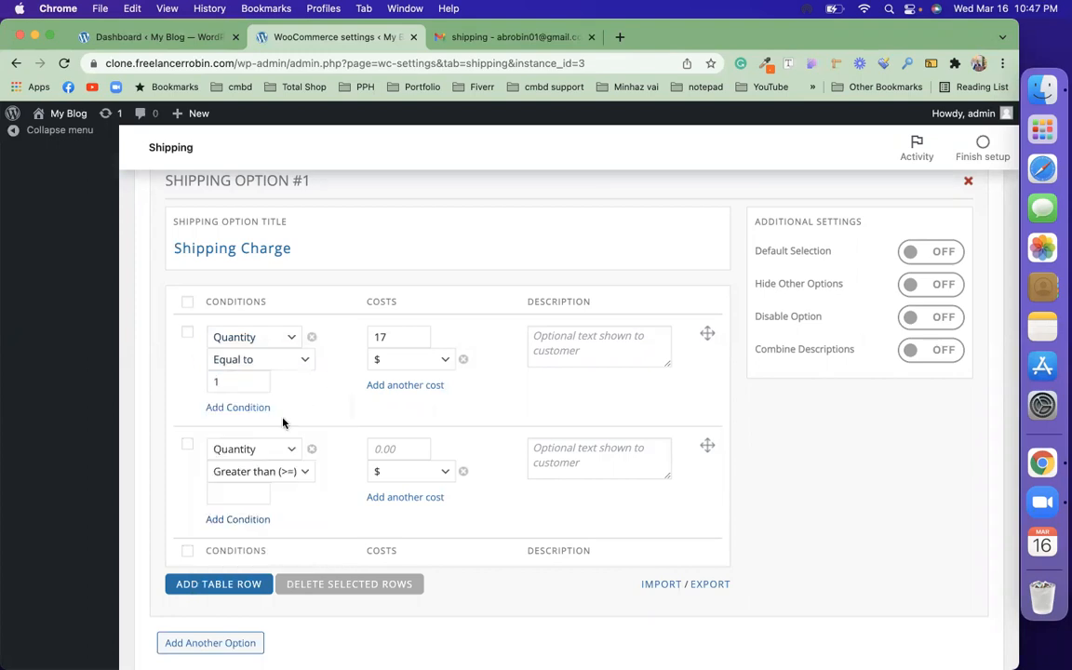
Set the second row's Quantity condition to Equal to 2 with a cost of $20.
left_click(268, 473)
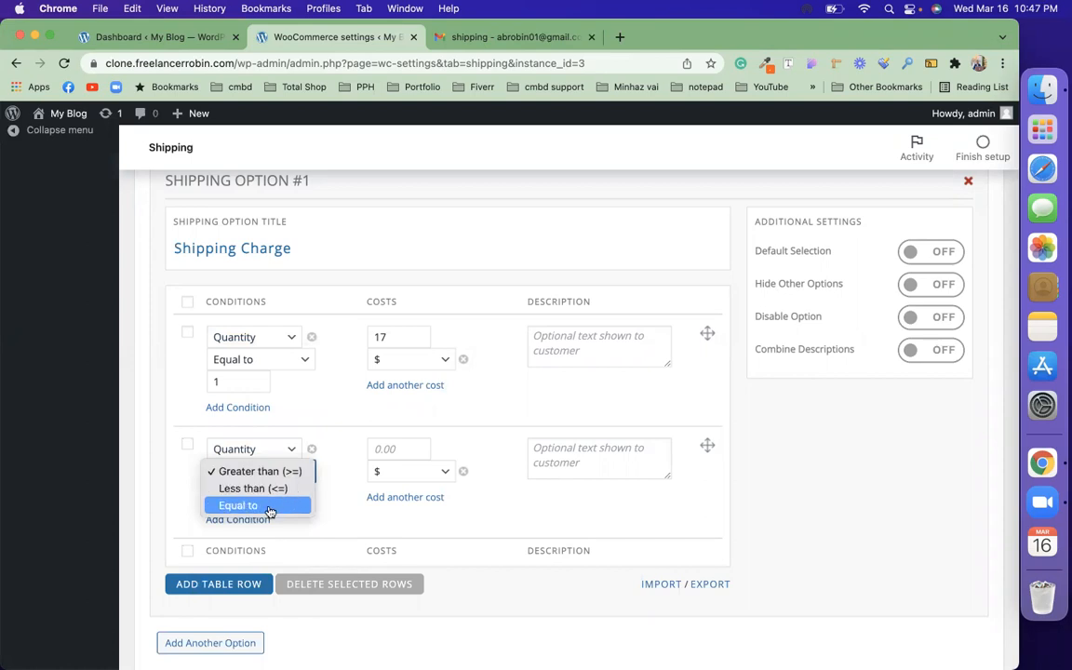
left_click(269, 511)
left_click(260, 494)
type("2")
left_click(377, 448)
type("20")
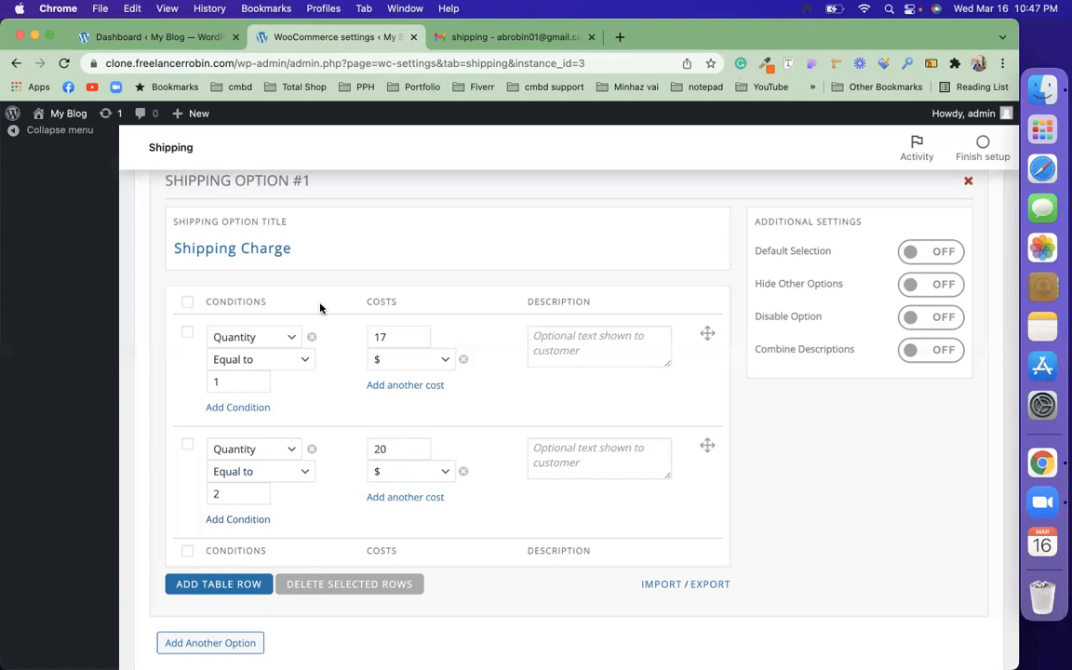
Check the shipping calculation PDF in Gmail and add a third table row to the Shipping Charge option.
left_click(453, 42)
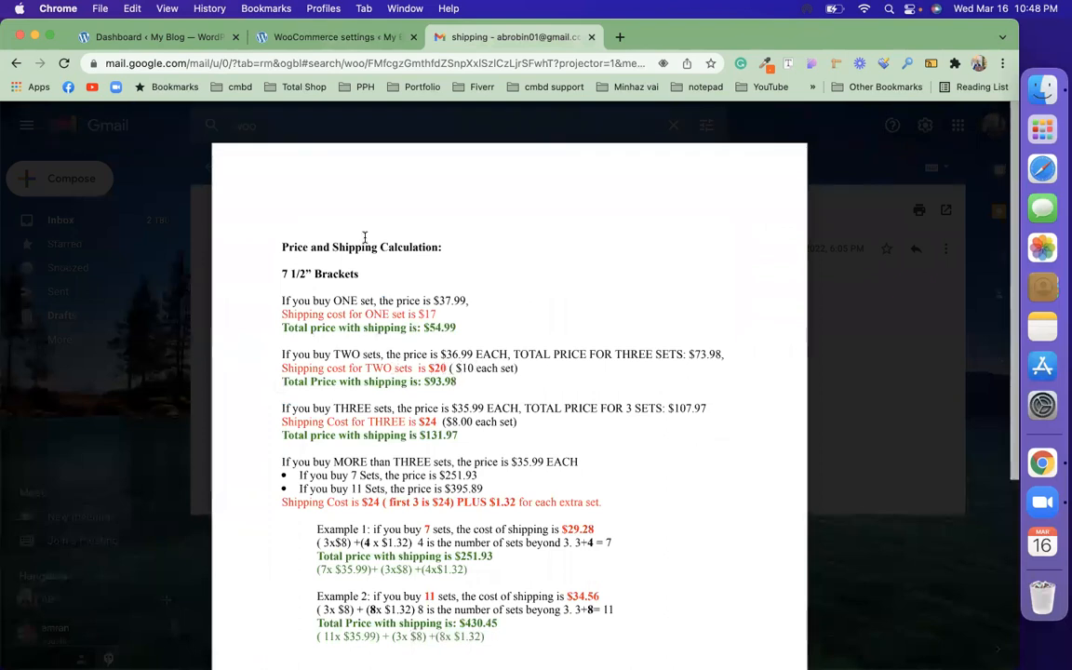
left_click(373, 36)
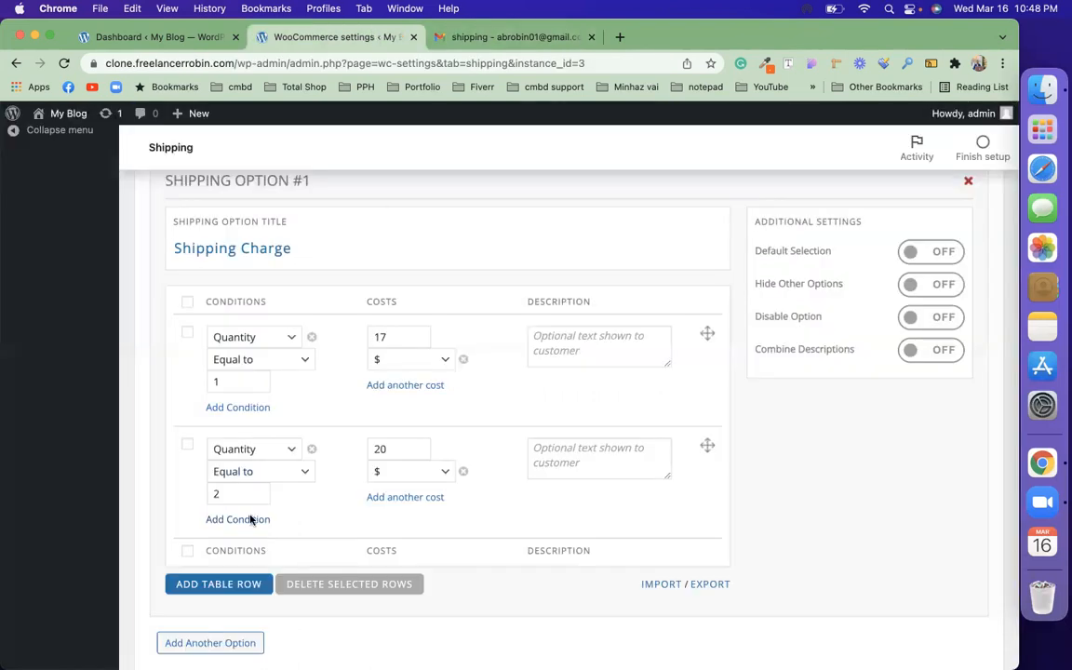
left_click(227, 584)
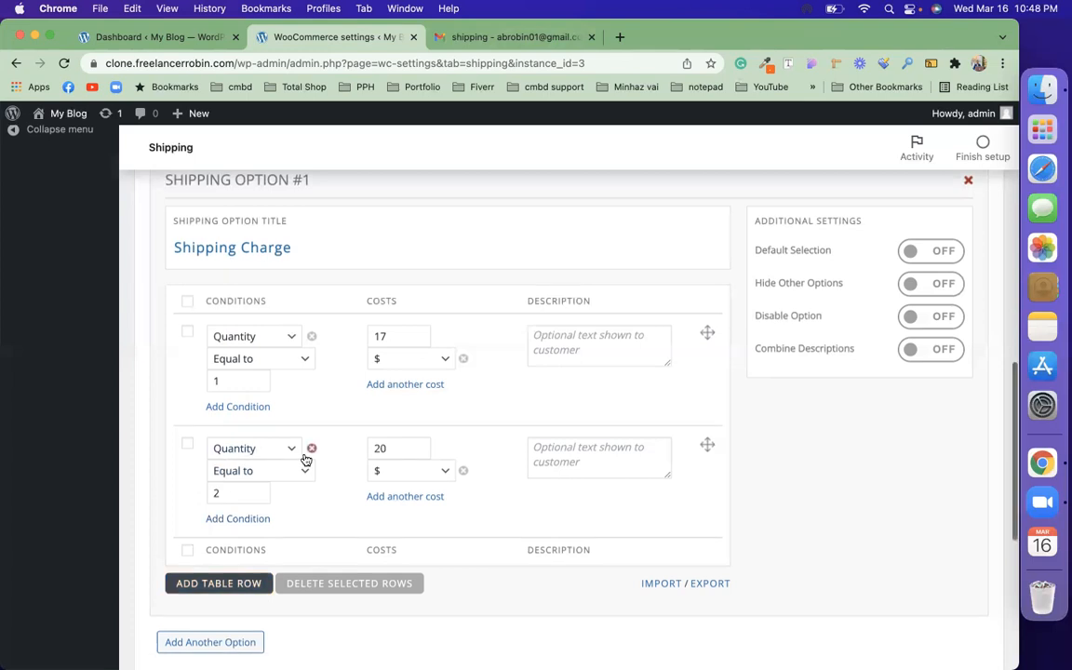
scroll(306, 460, "down", 2)
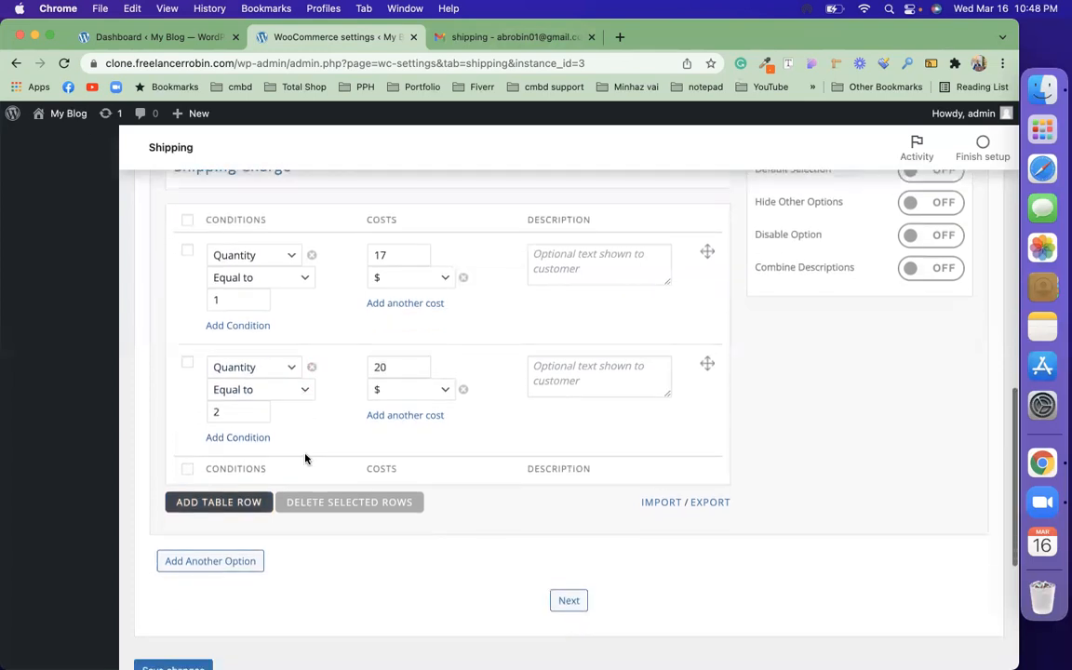
left_click(231, 508)
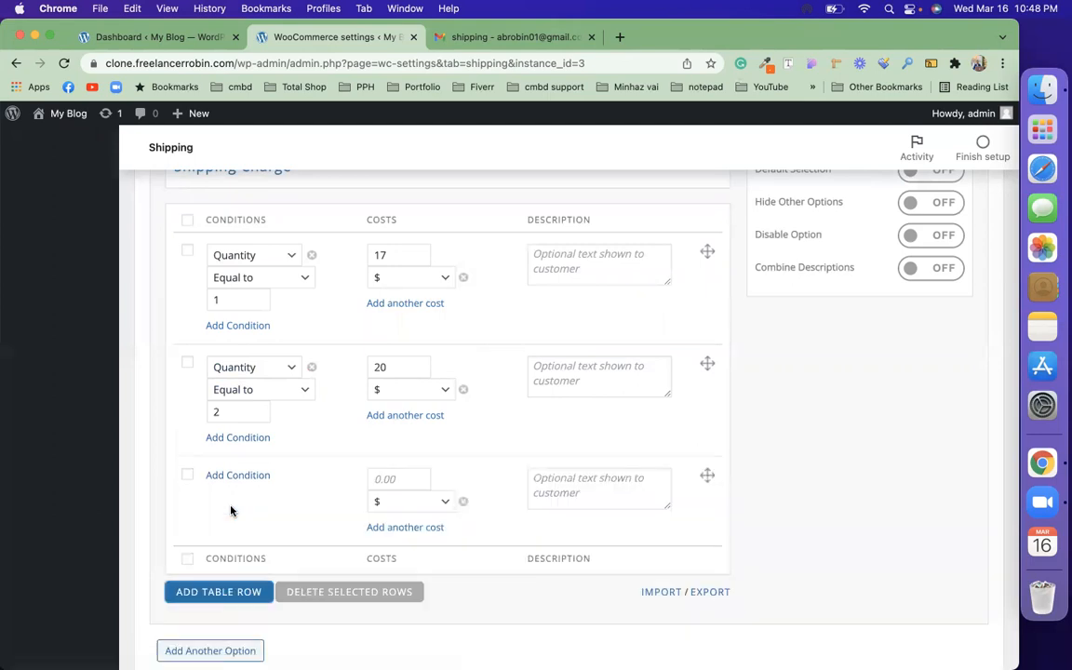
Add a Quantity condition to the third row and set it to Equal to 3.
left_click(238, 475)
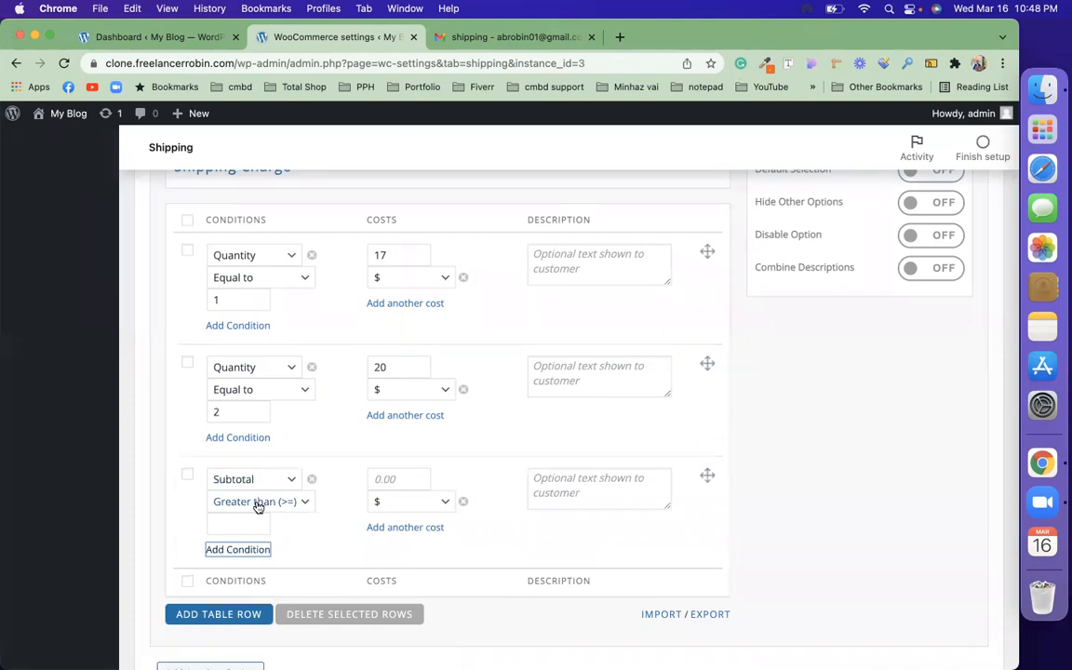
left_click(271, 480)
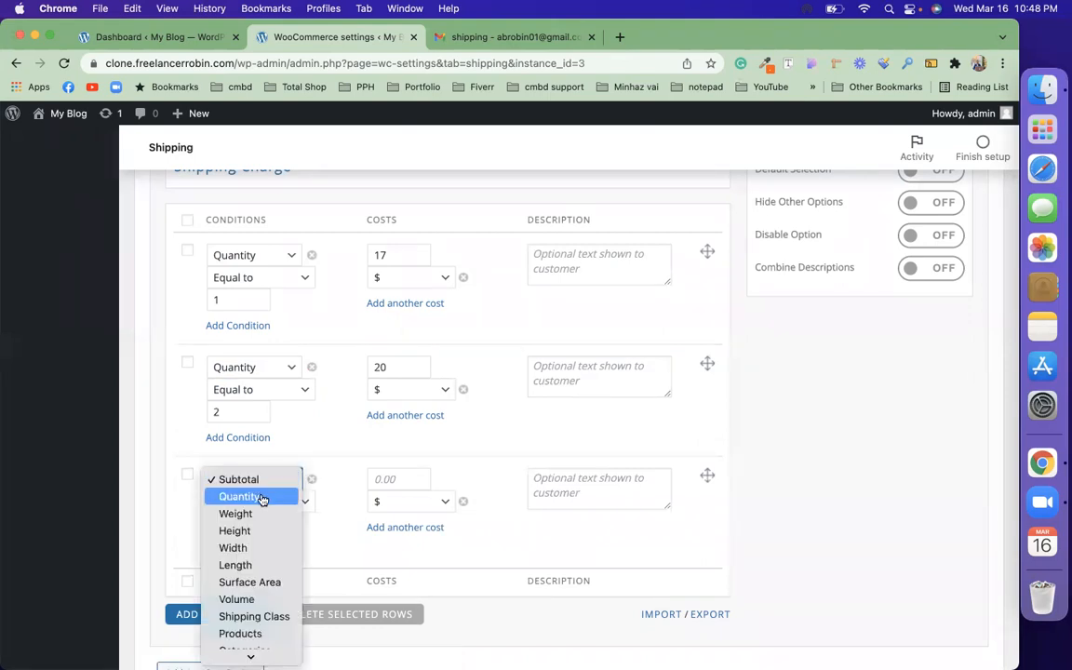
left_click(262, 498)
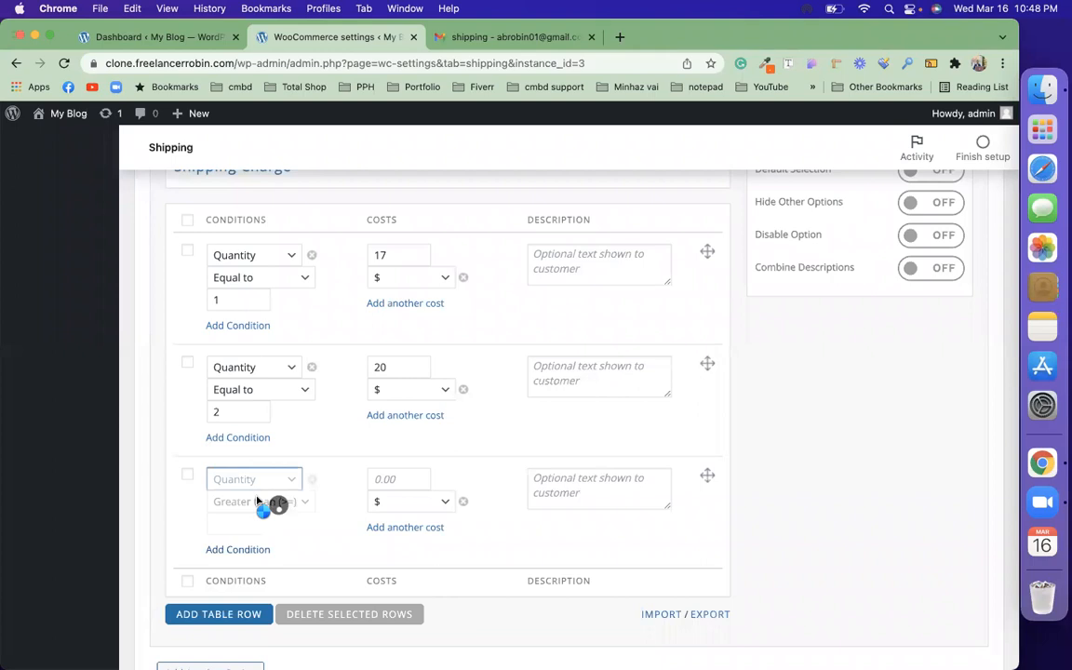
left_click(260, 503)
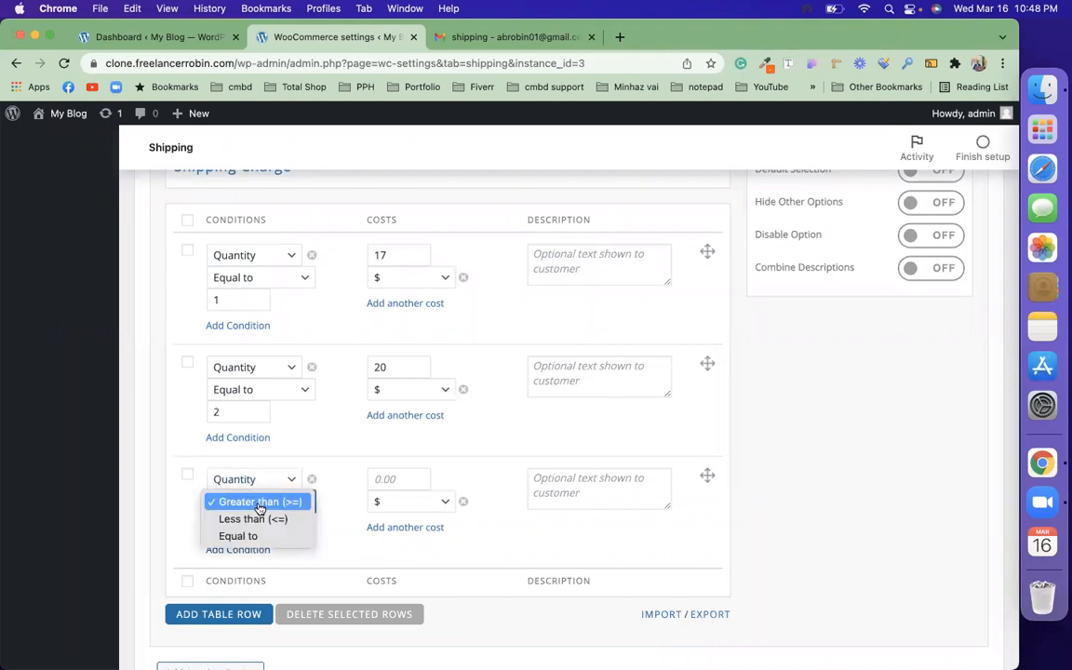
left_click(257, 536)
left_click(245, 526)
type("3")
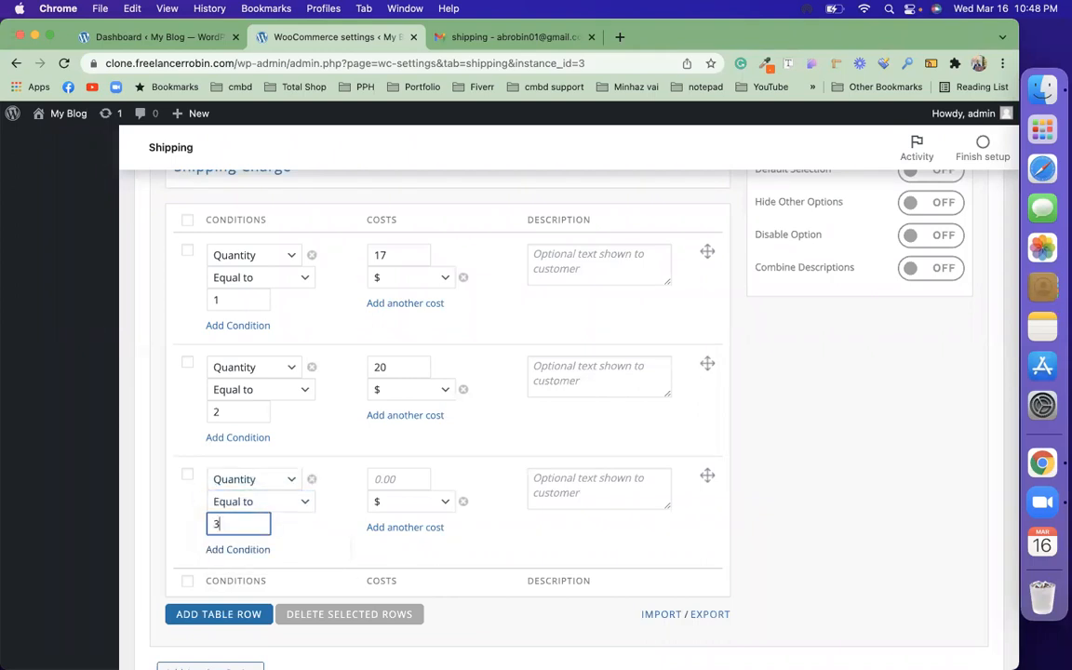
Set the third row's cost to $24, as given for three sets in the shipping calculation PDF.
left_click(399, 478)
left_click(458, 36)
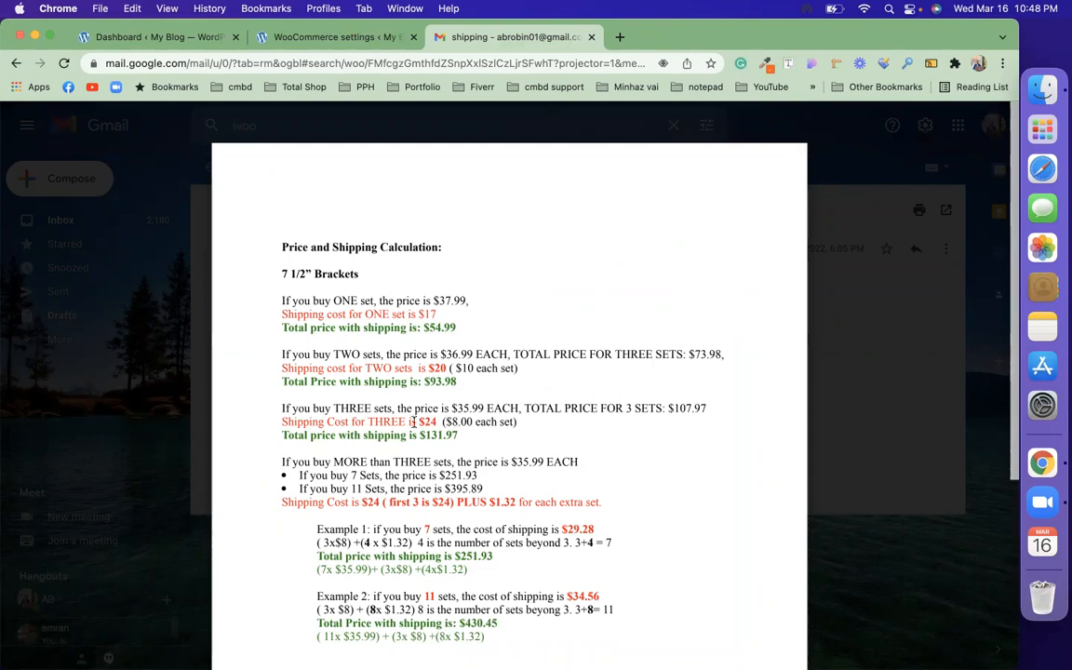
left_click(342, 37)
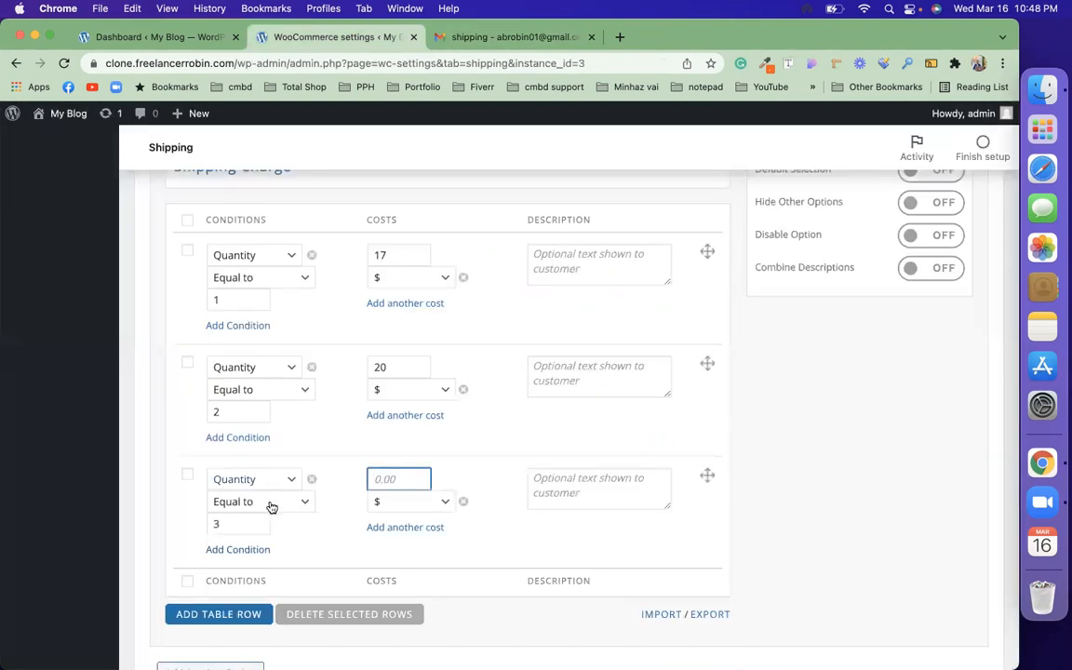
type("24")
Save the changes to the Outside Dhaka zone's Table Rate method.
scroll(307, 536, "down", 3)
scroll(307, 536, "down", 6)
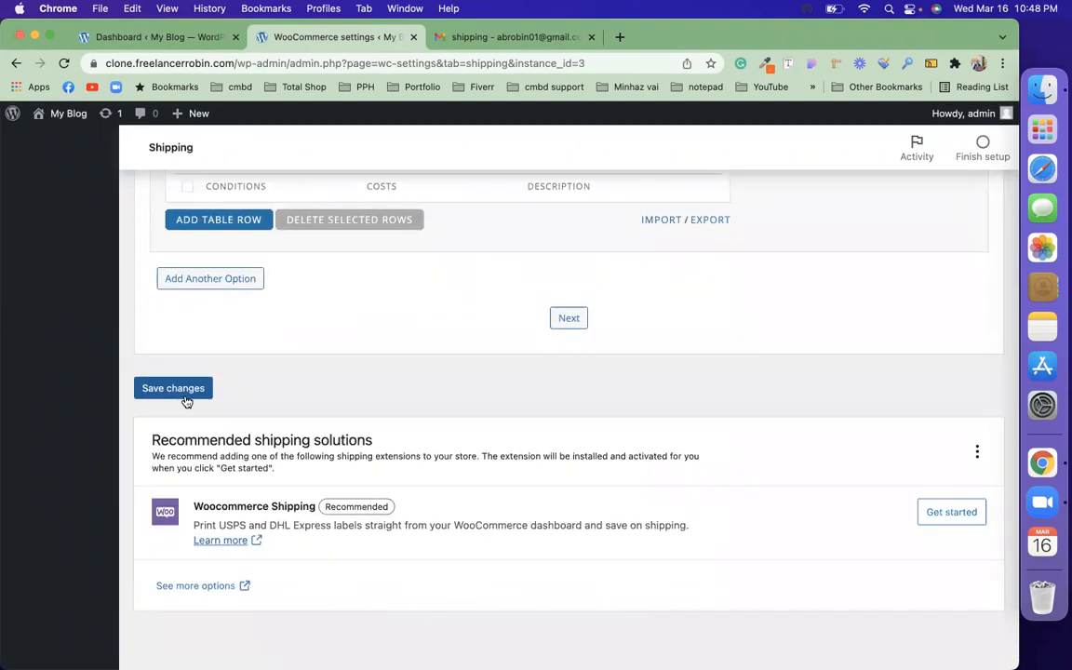
left_click(186, 398)
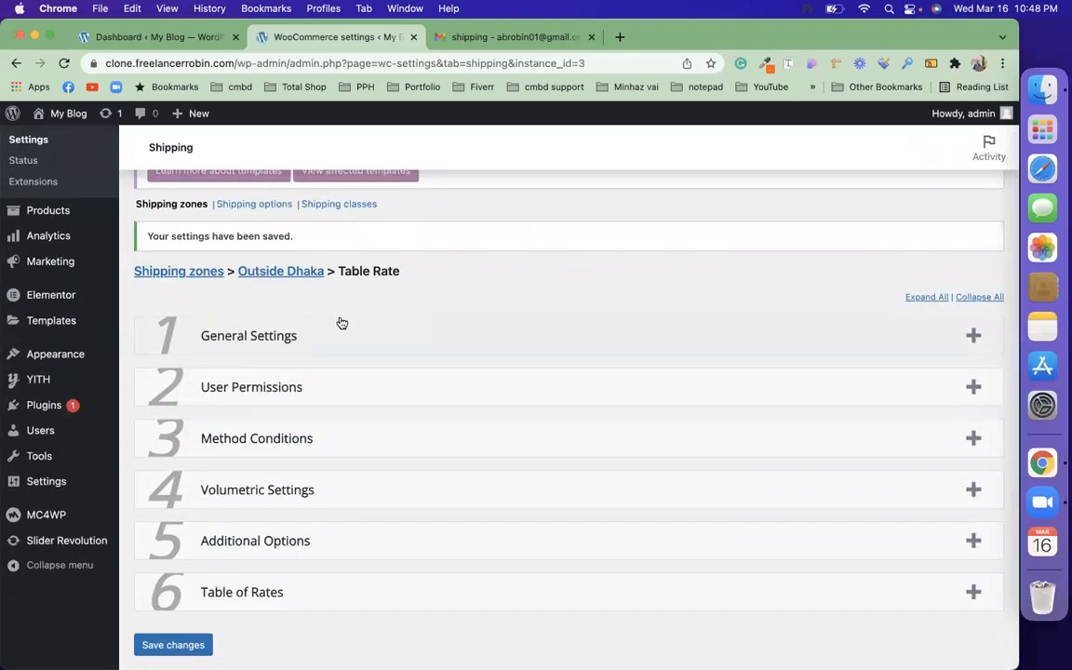
Expand Table of Rates to review the saved rows and the condition types available for the first row.
scroll(341, 322, "down", 1)
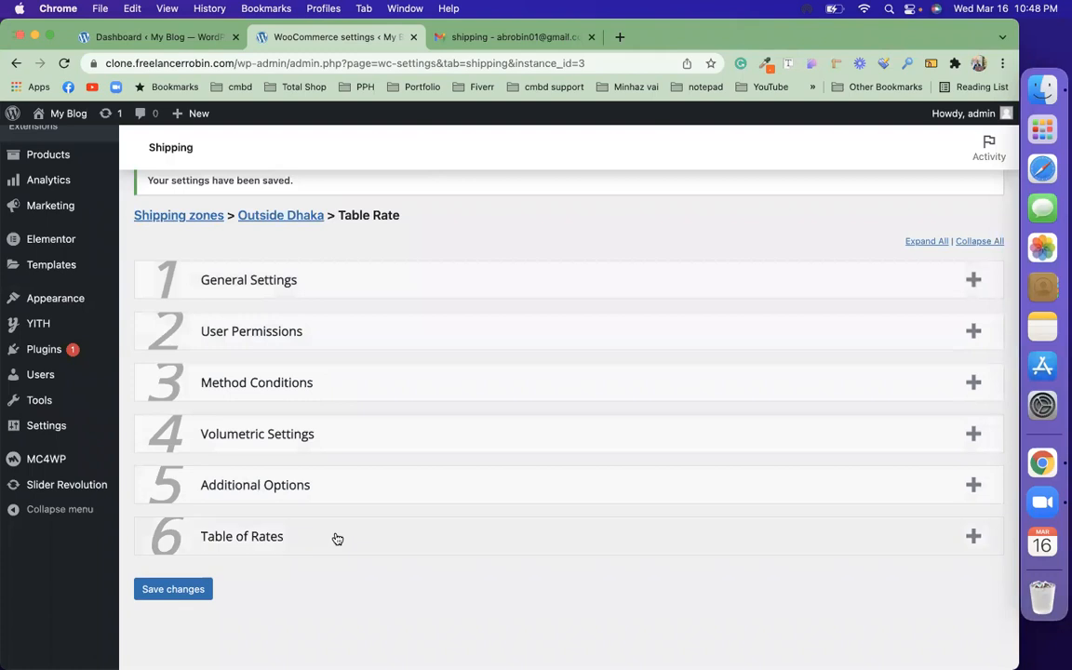
left_click(336, 537)
scroll(338, 536, "down", 5)
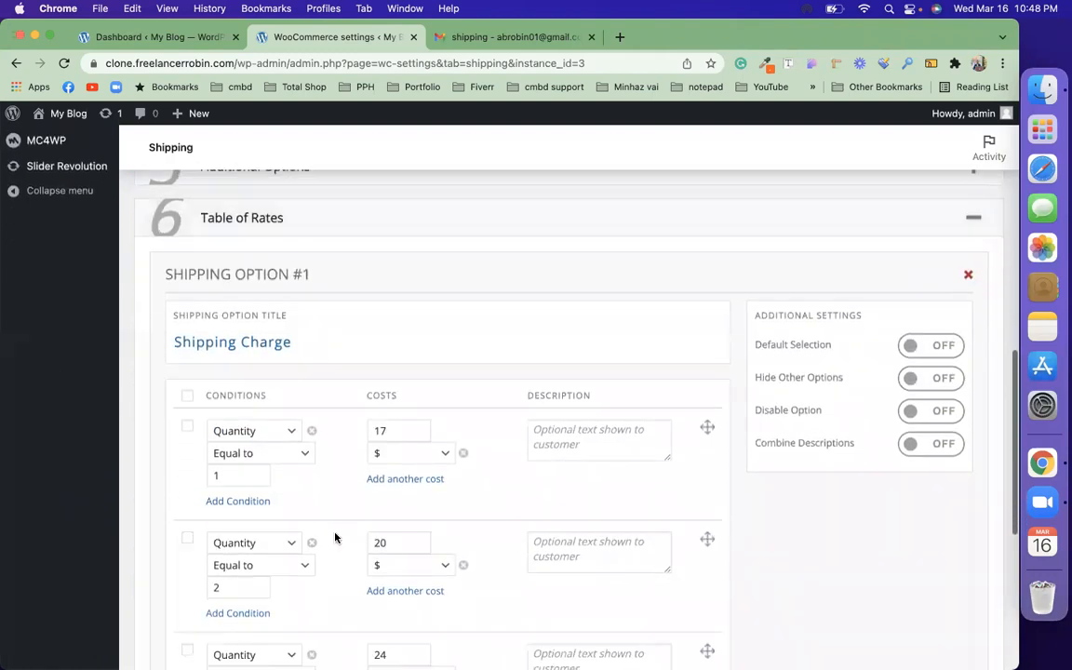
left_click(270, 290)
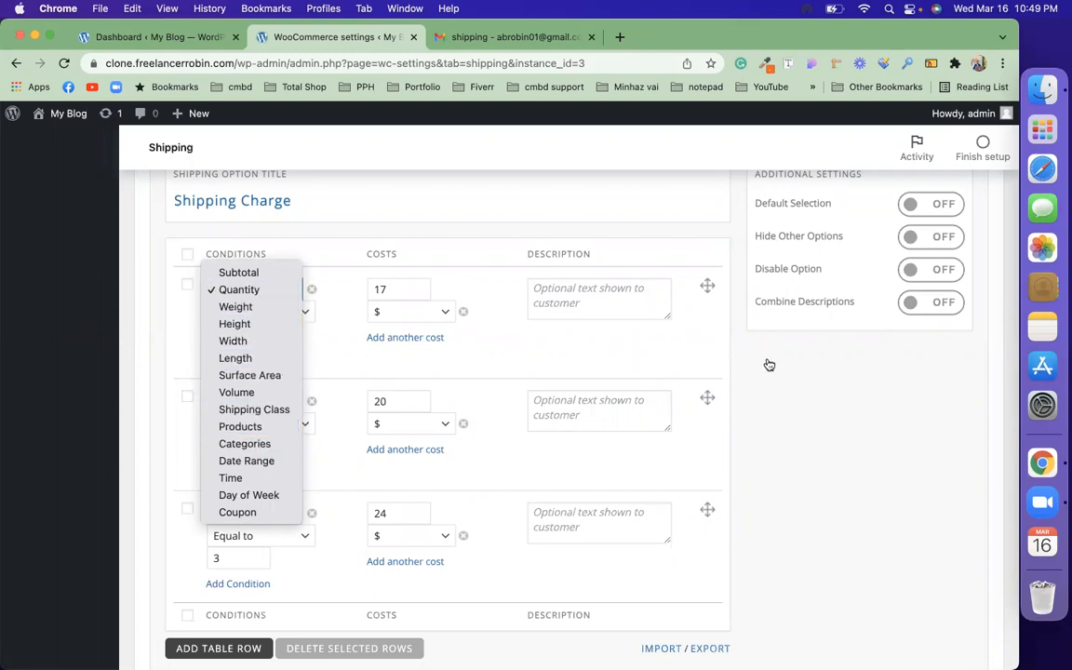
left_click(773, 395)
Open the storefront in a new tab from the WordPress dashboard and go to checkout from the mini cart.
left_click(149, 36)
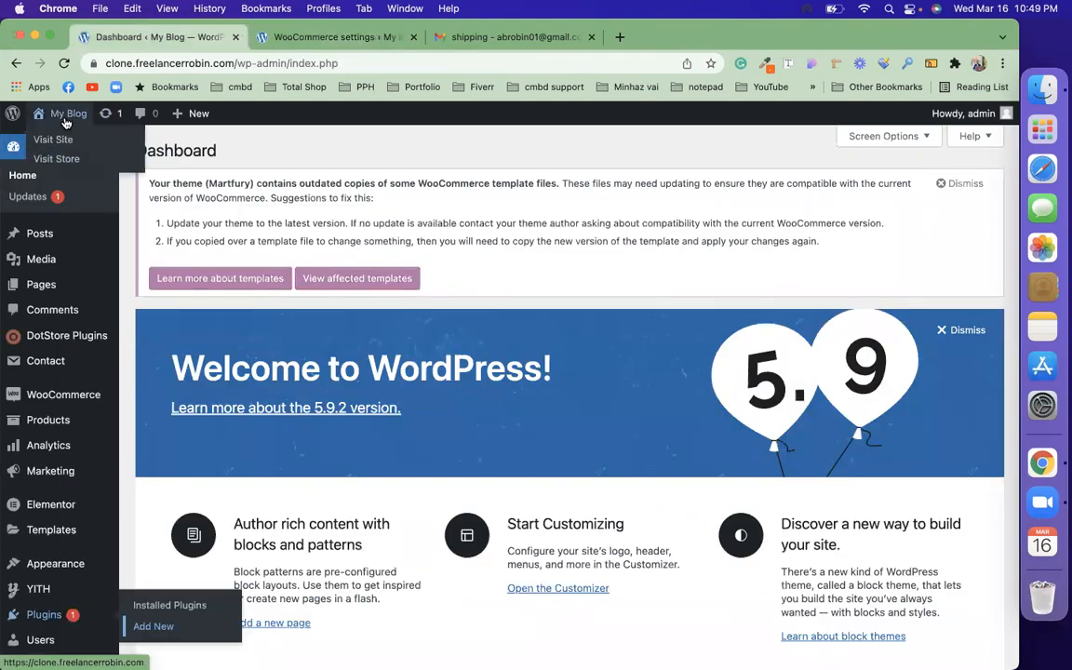
right_click(63, 139)
left_click(125, 145)
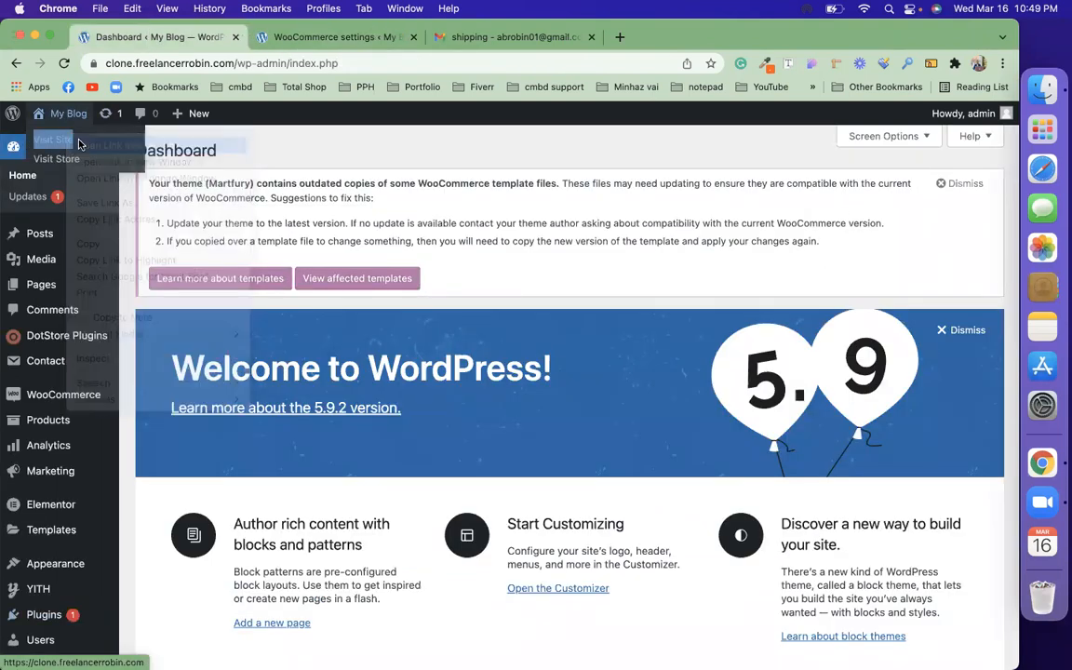
left_click(302, 39)
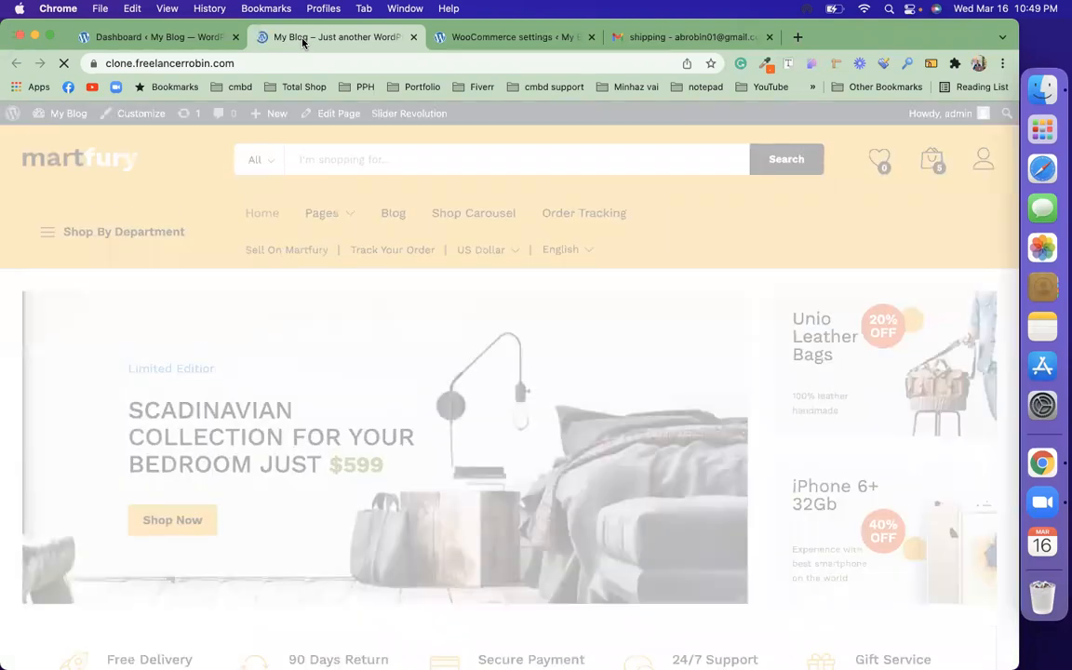
mouse_move(932, 161)
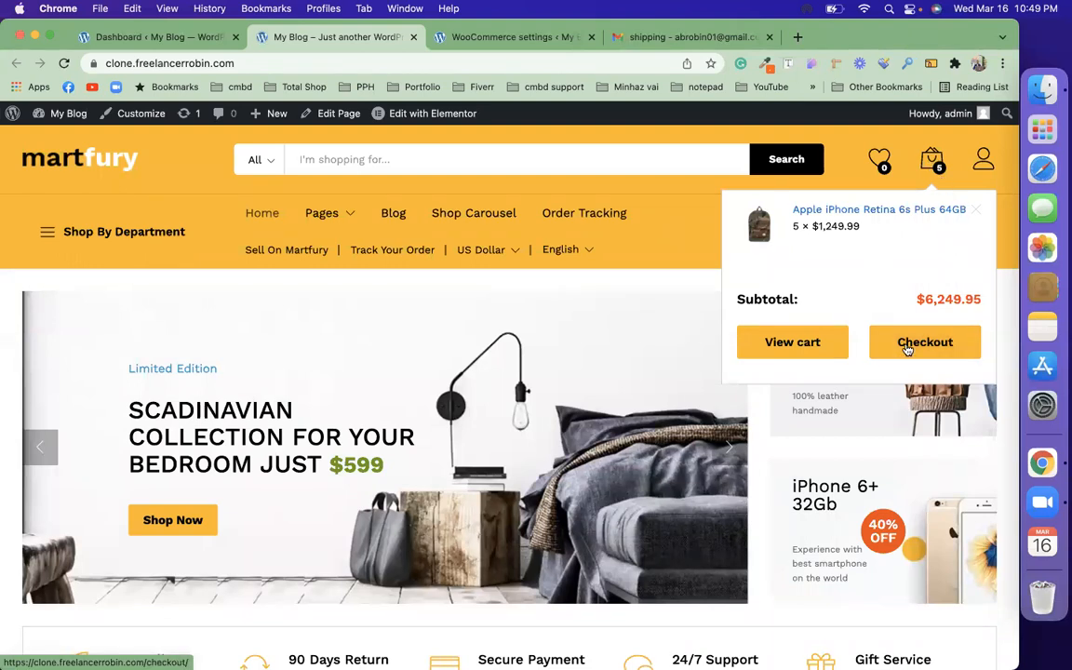
left_click(906, 348)
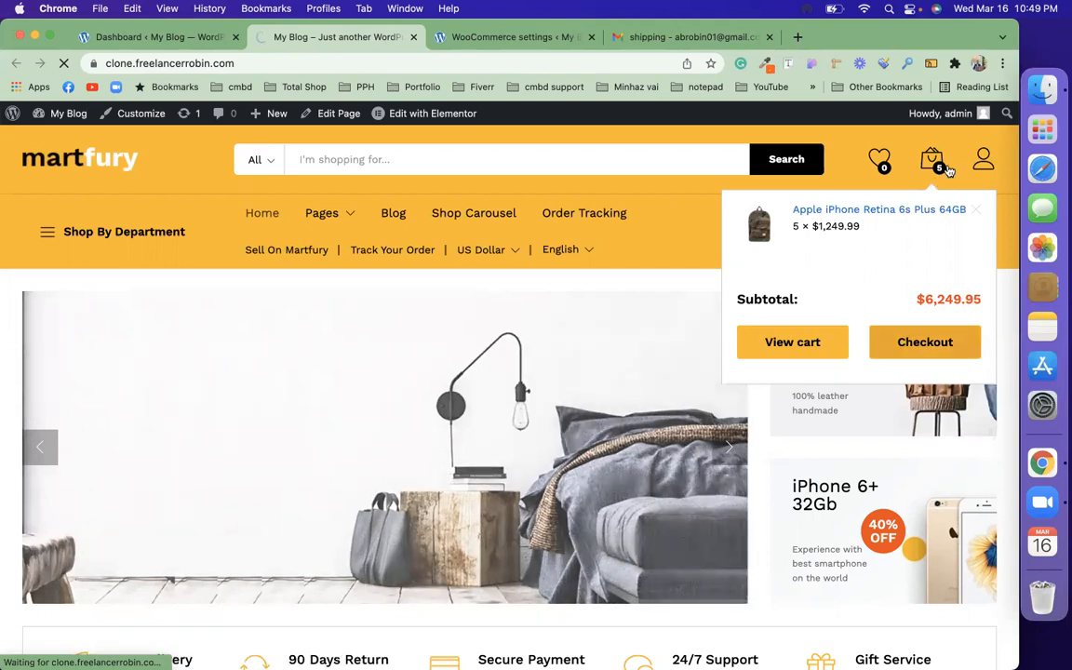
Try to remove Apple iPhone Retina 6s Plus 64GB from the mini cart and open its product page in a new tab.
mouse_move(931, 159)
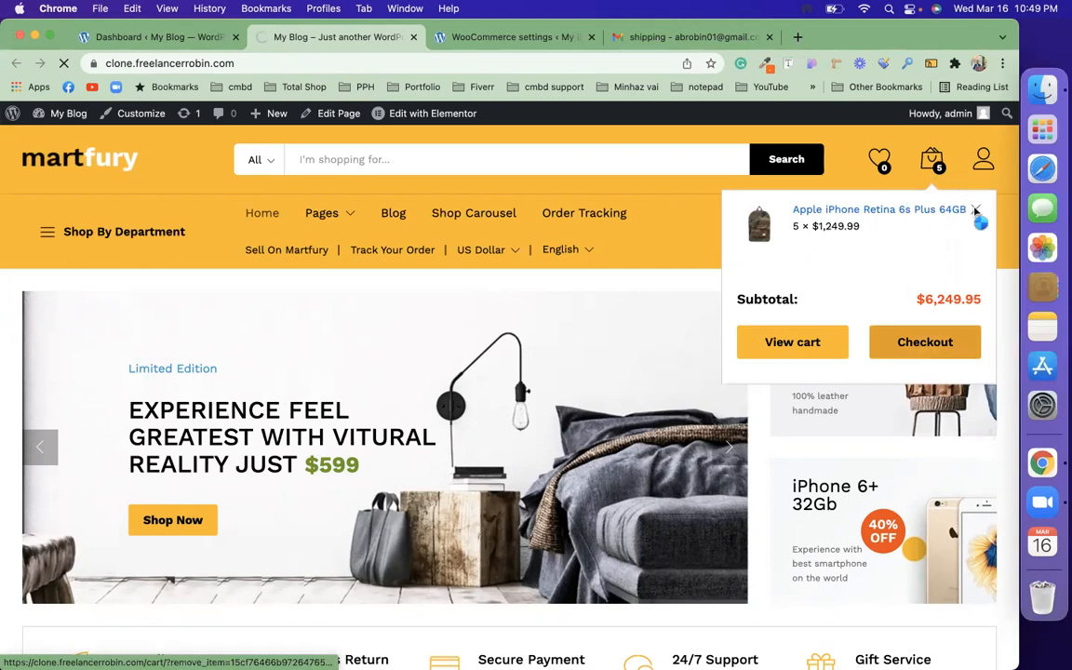
left_click(975, 214)
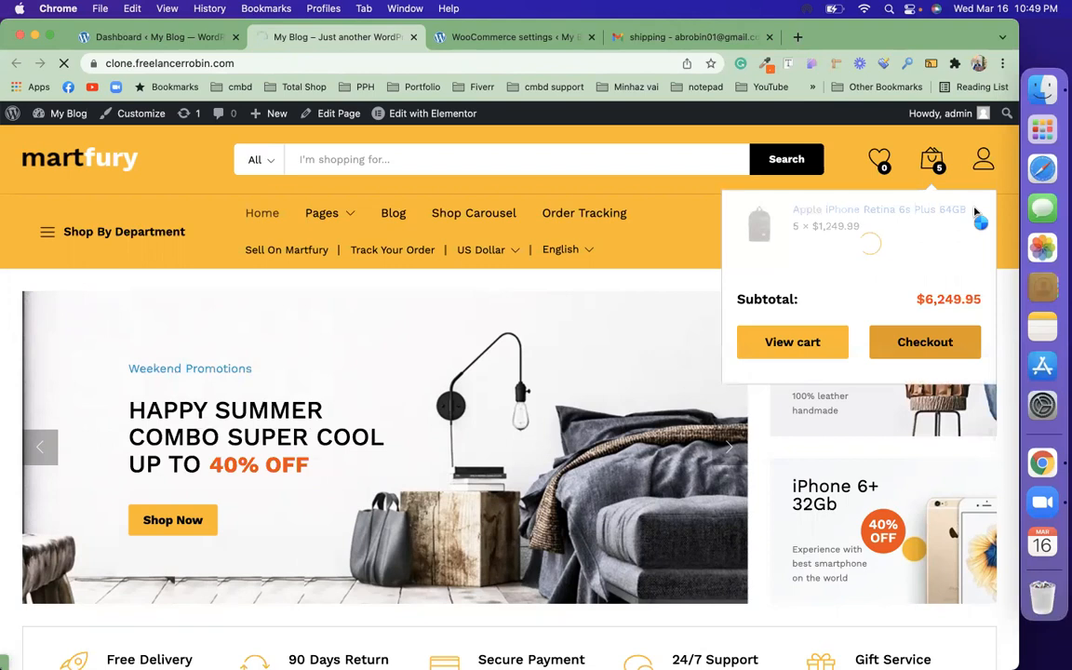
scroll(382, 359, "down", 7)
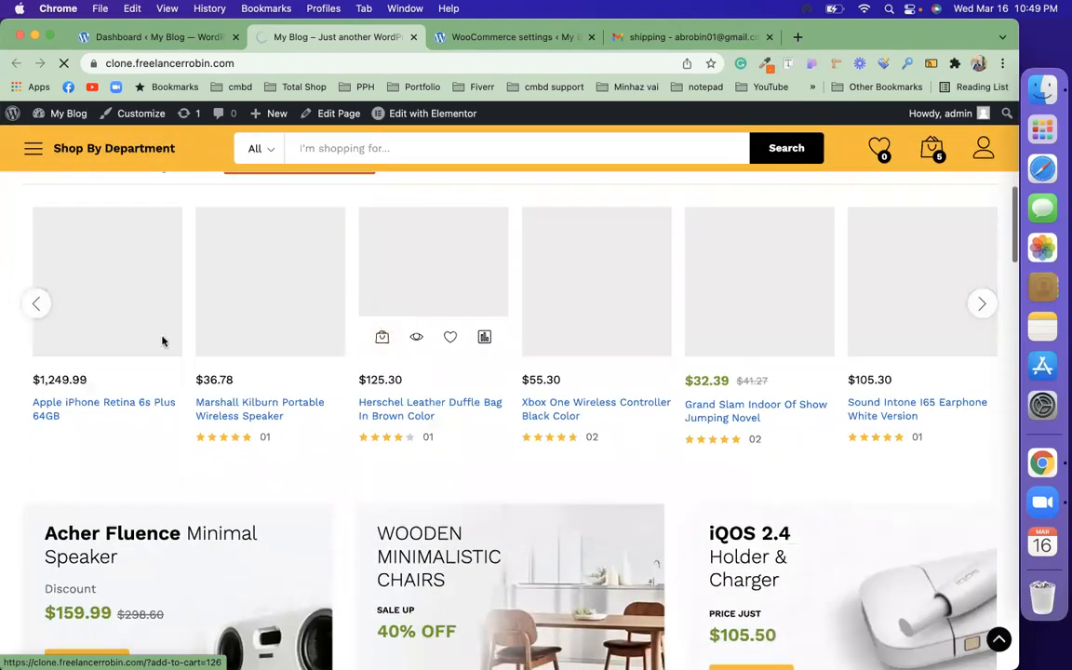
right_click(140, 409)
left_click(149, 411)
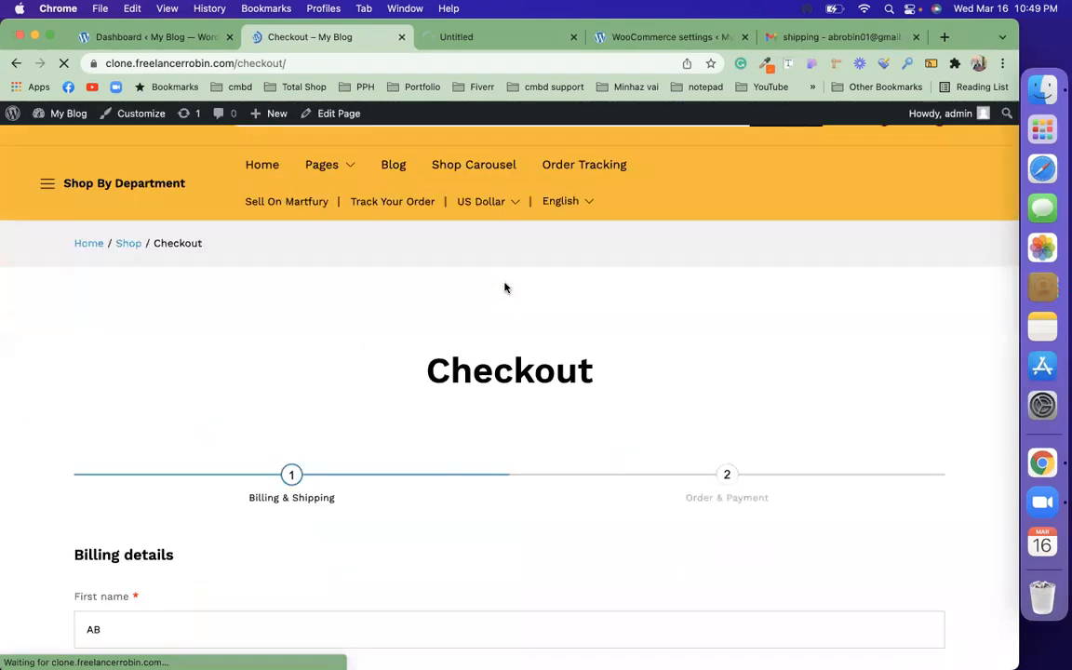
Return from the checkout page's billing and shipping form to the cart.
scroll(505, 288, "down", 5)
scroll(504, 288, "down", 10)
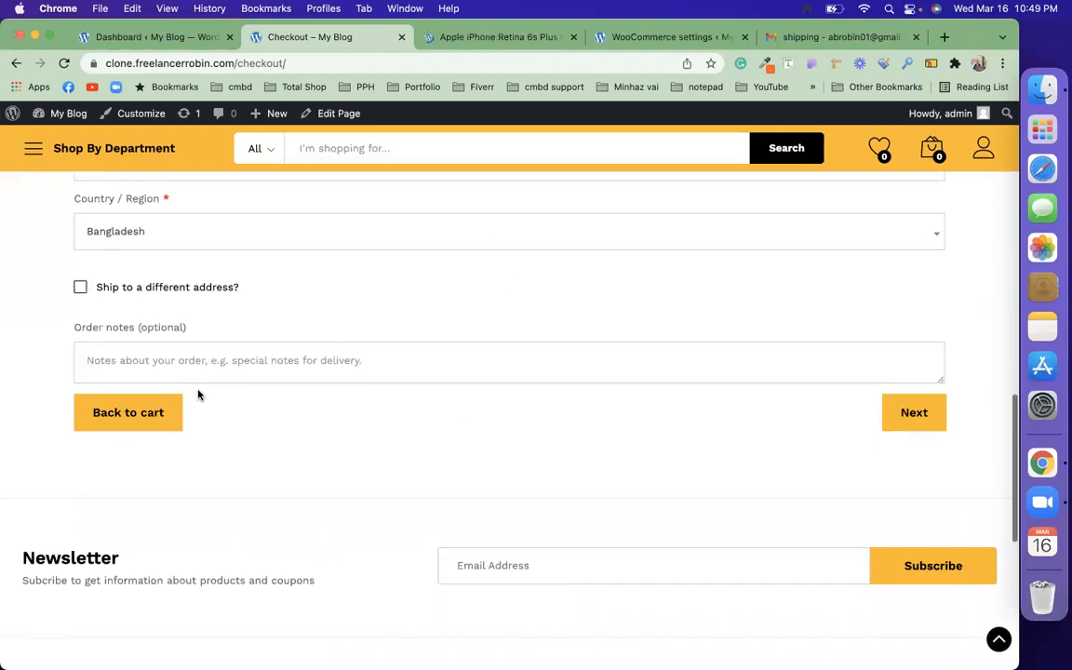
left_click(167, 415)
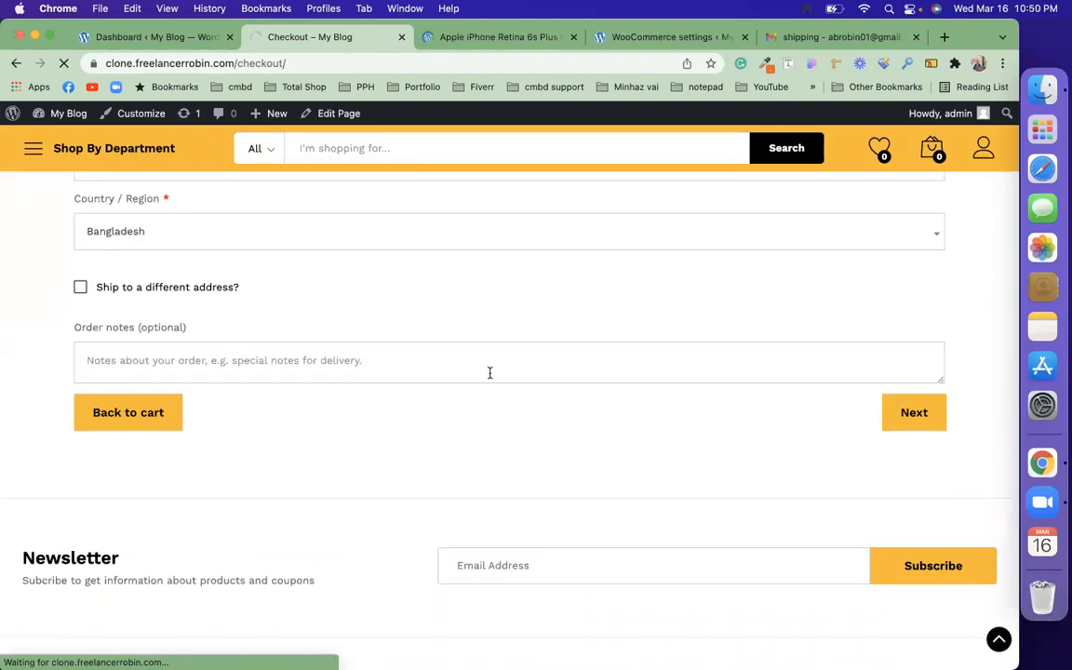
scroll(489, 372, "up", 15)
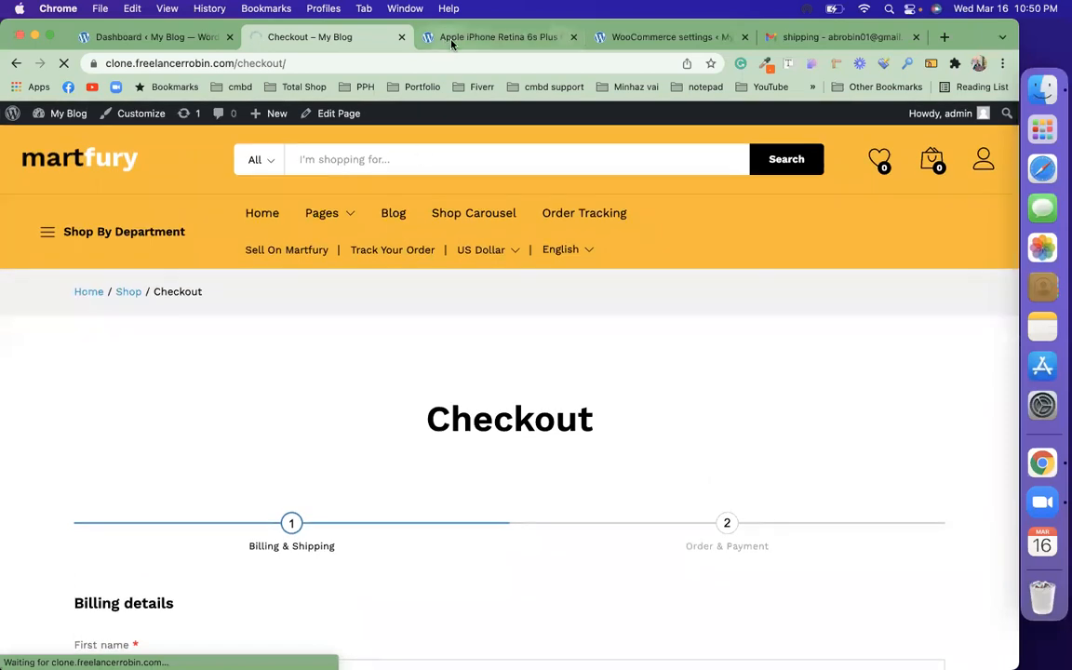
Reduce the Apple iPhone Retina 6s Plus 64GB quantity to 1 and update the cart.
scroll(512, 344, "down", 4)
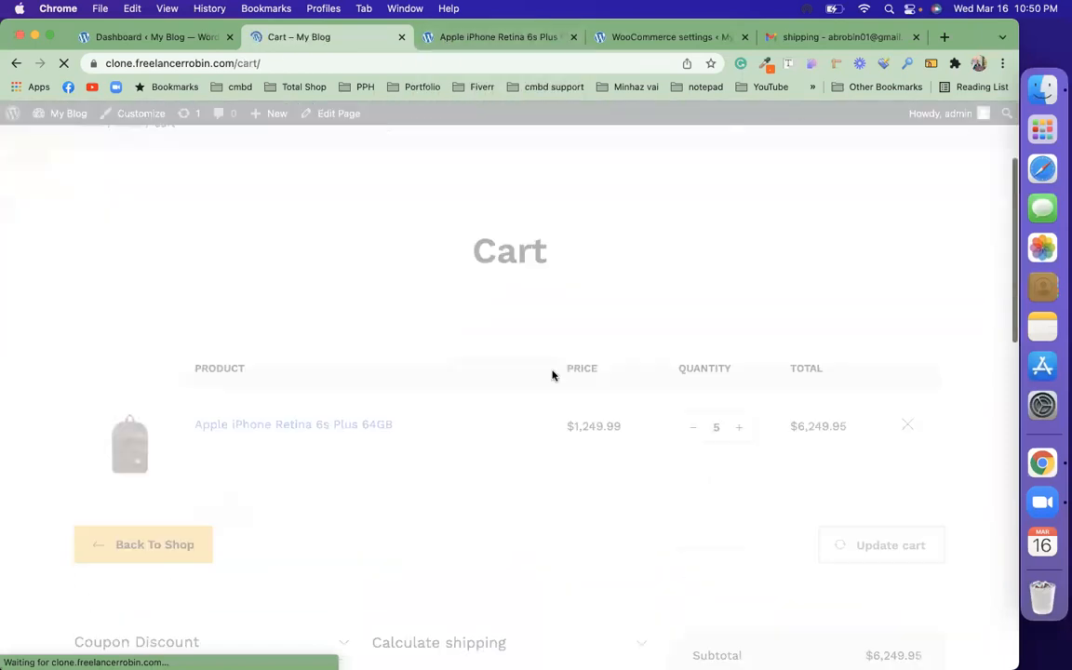
left_click(694, 404)
left_click(694, 403)
left_click(694, 403)
left_click(739, 401)
left_click(694, 404)
left_click(693, 403)
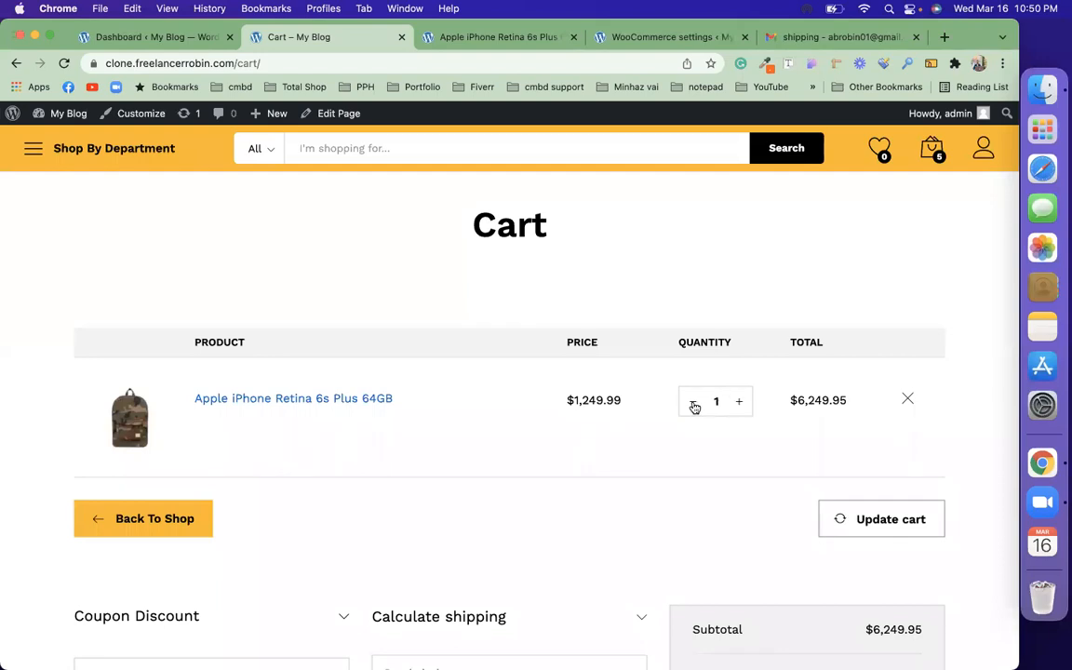
left_click(872, 519)
Search the shipping calculator's districts for "bar" and select Barishal as the destination district.
scroll(661, 551, "down", 5)
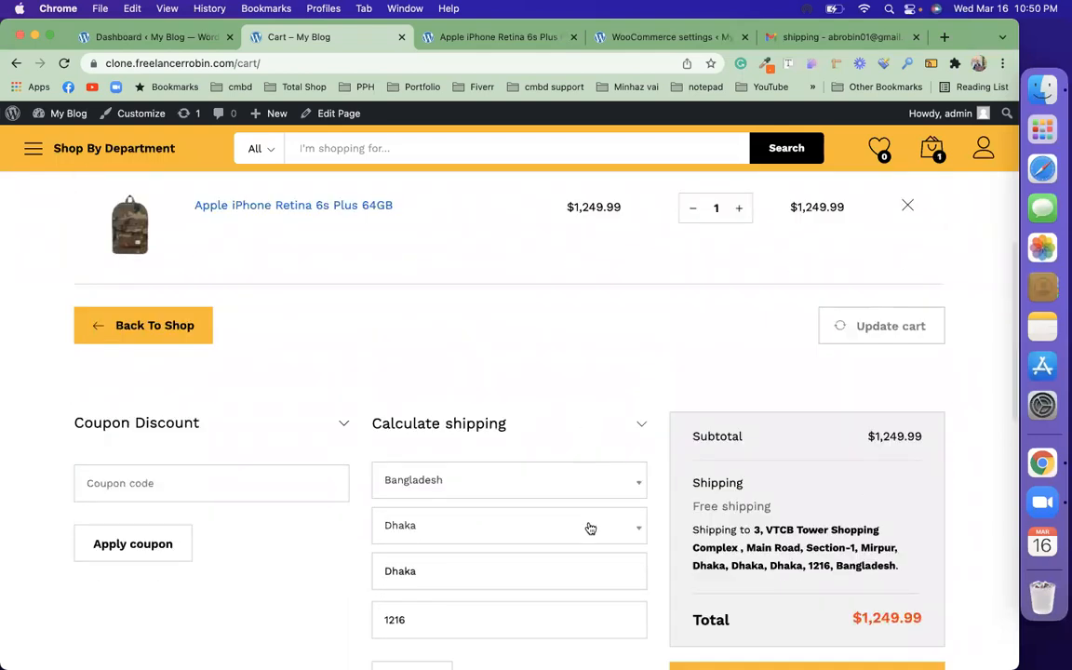
left_click(590, 529)
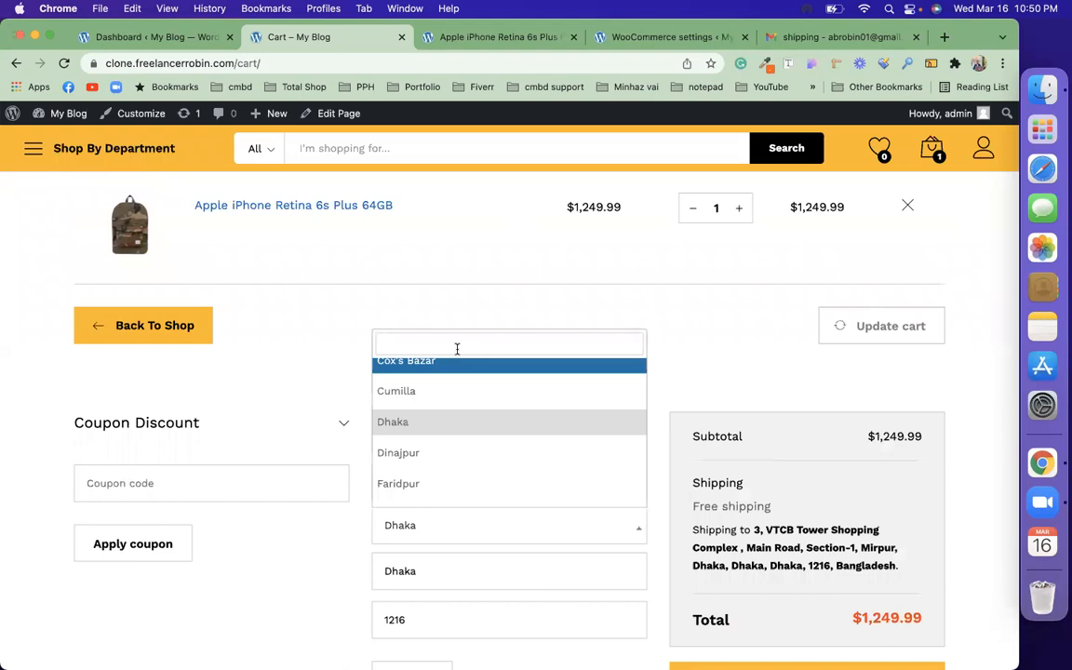
type("bar")
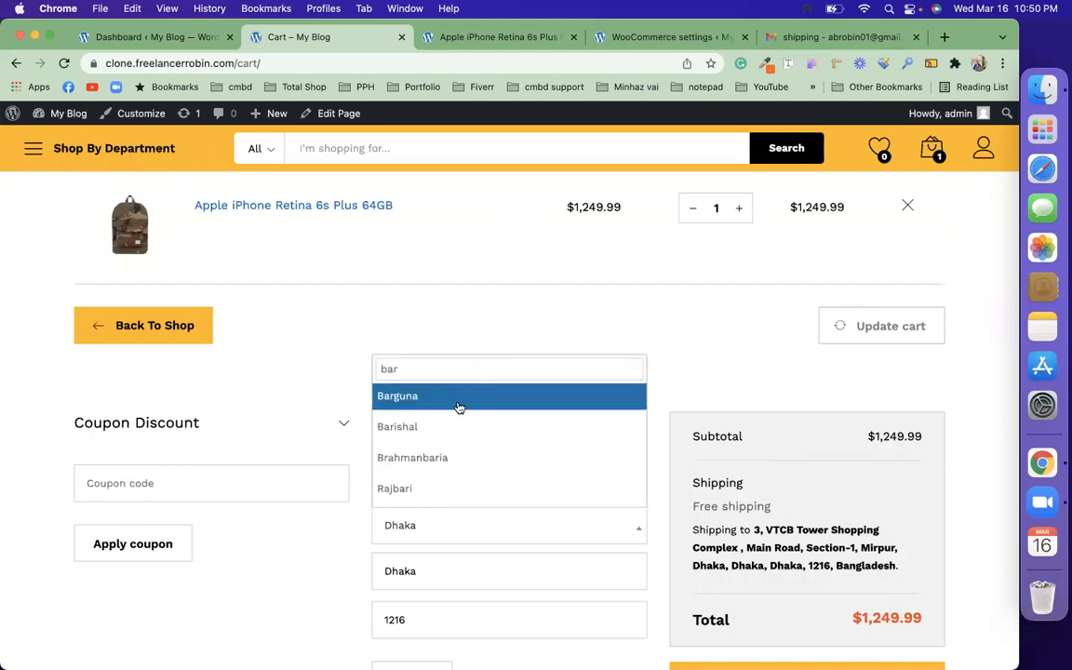
left_click(459, 427)
scroll(498, 462, "down", 3)
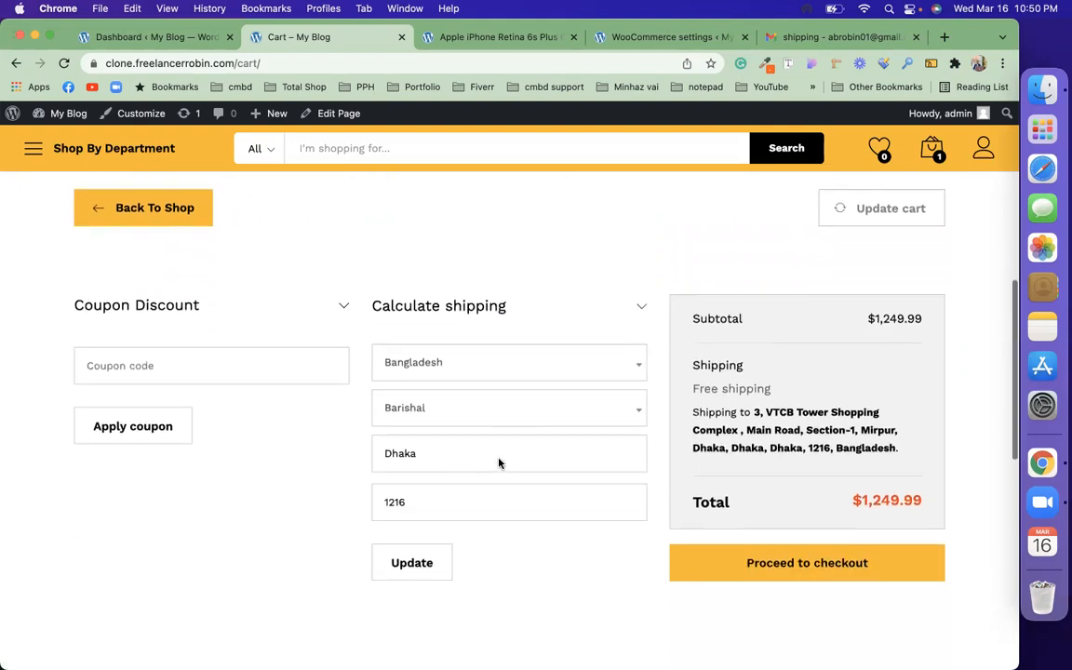
Enter Barishal as the town in the cart's shipping calculator and proceed to checkout.
scroll(498, 463, "down", 2)
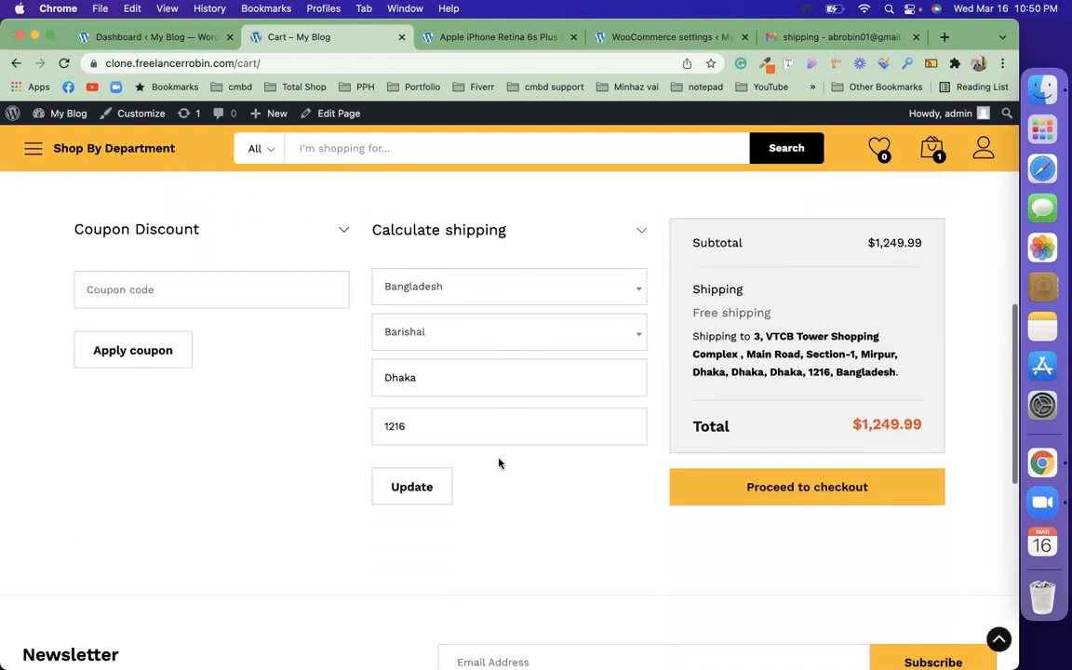
left_click(450, 368)
type("ba")
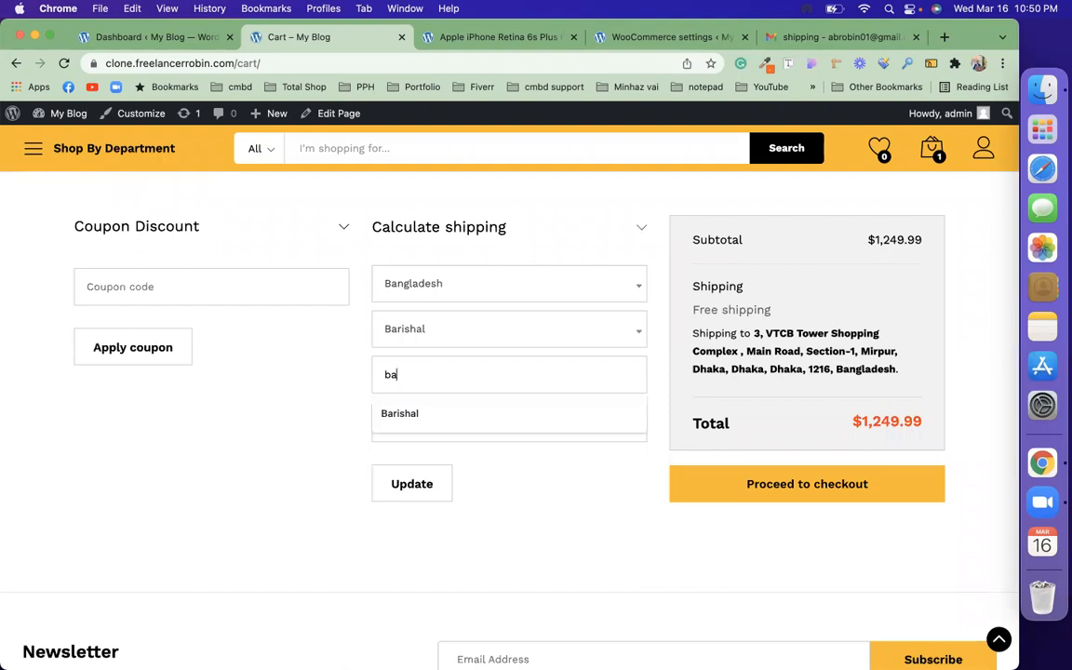
type("rishal")
left_click(502, 422)
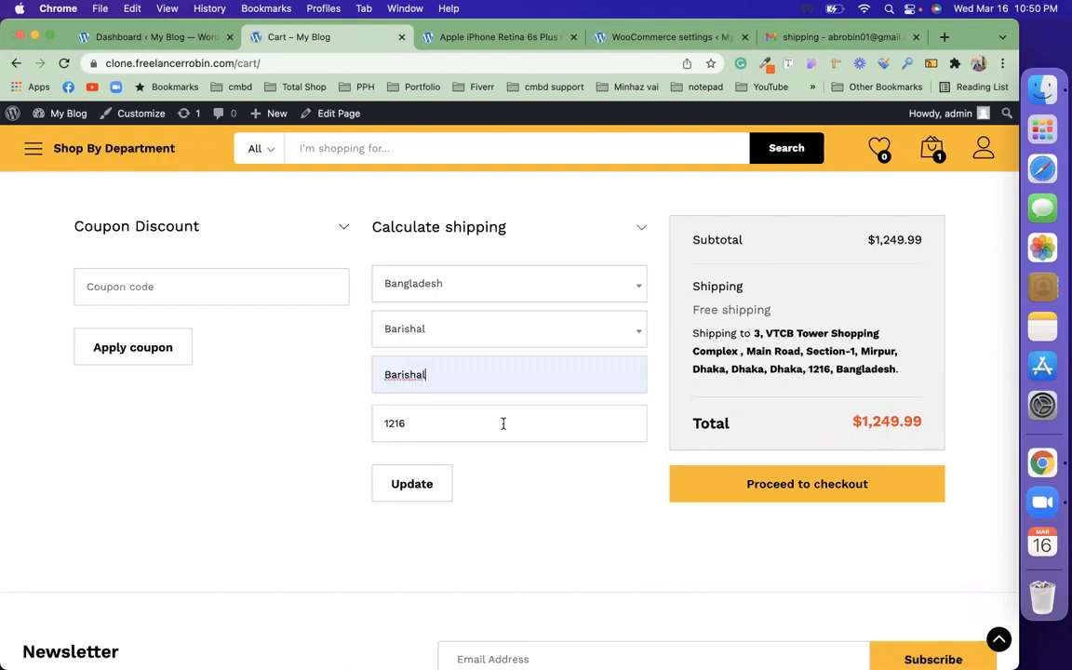
left_click(758, 482)
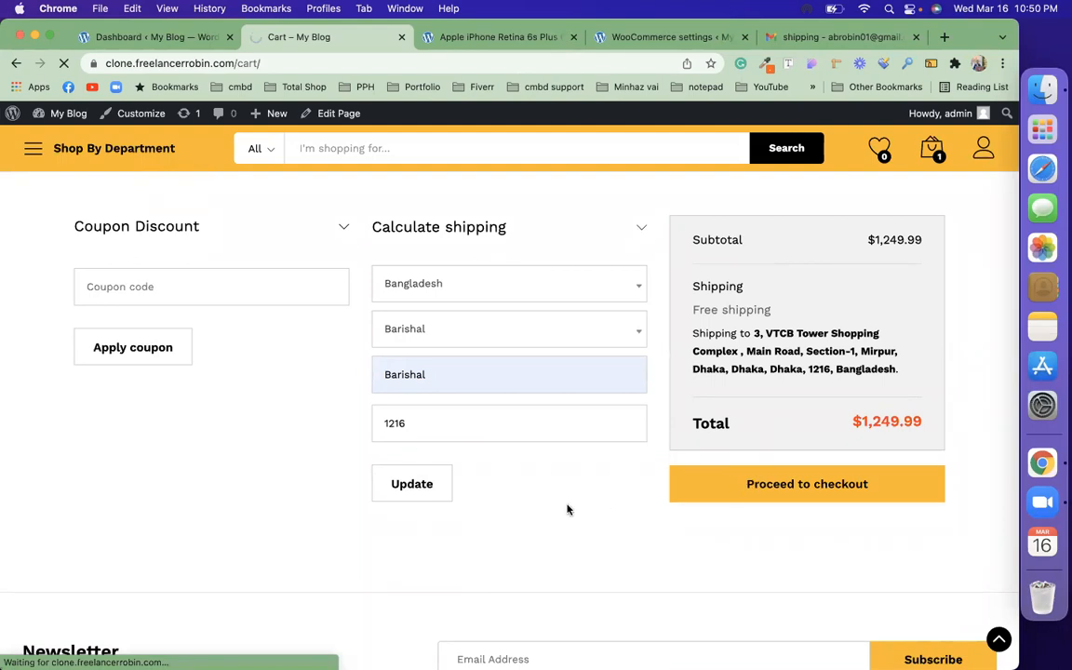
Set both the district and the town/city to Barishal in the checkout billing details.
scroll(569, 509, "up", 4)
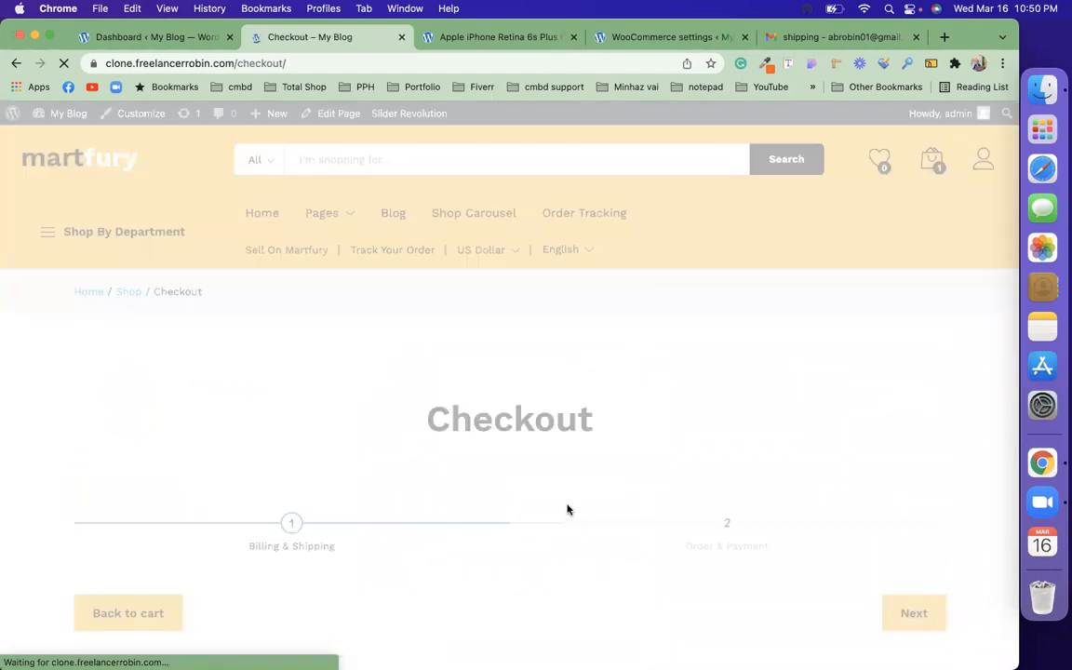
scroll(568, 509, "down", 15)
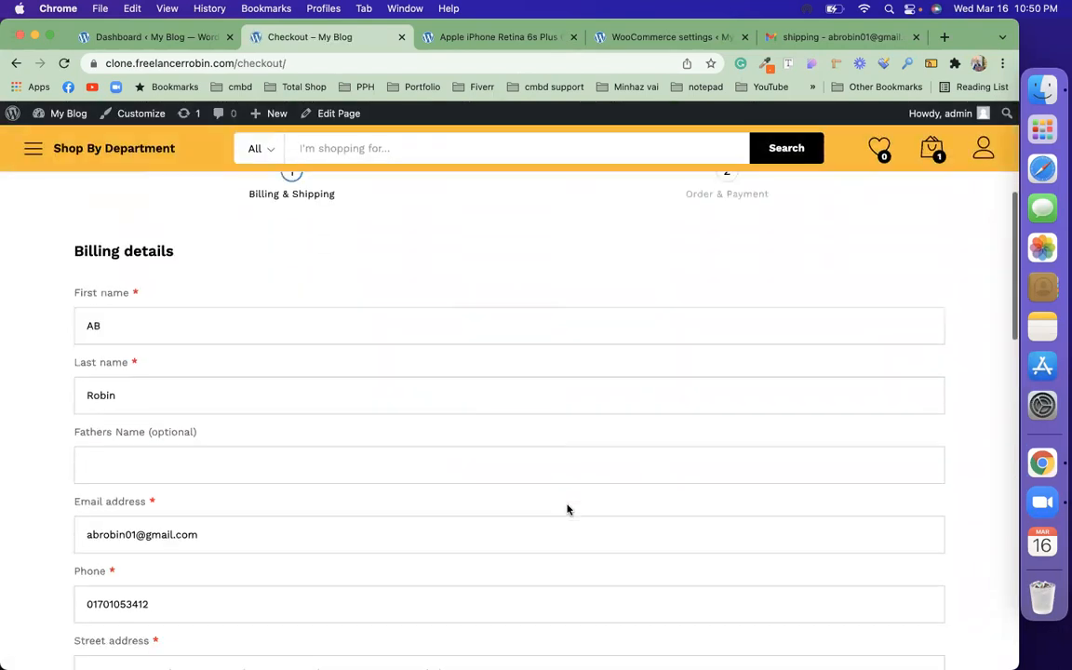
scroll(567, 509, "up", 12)
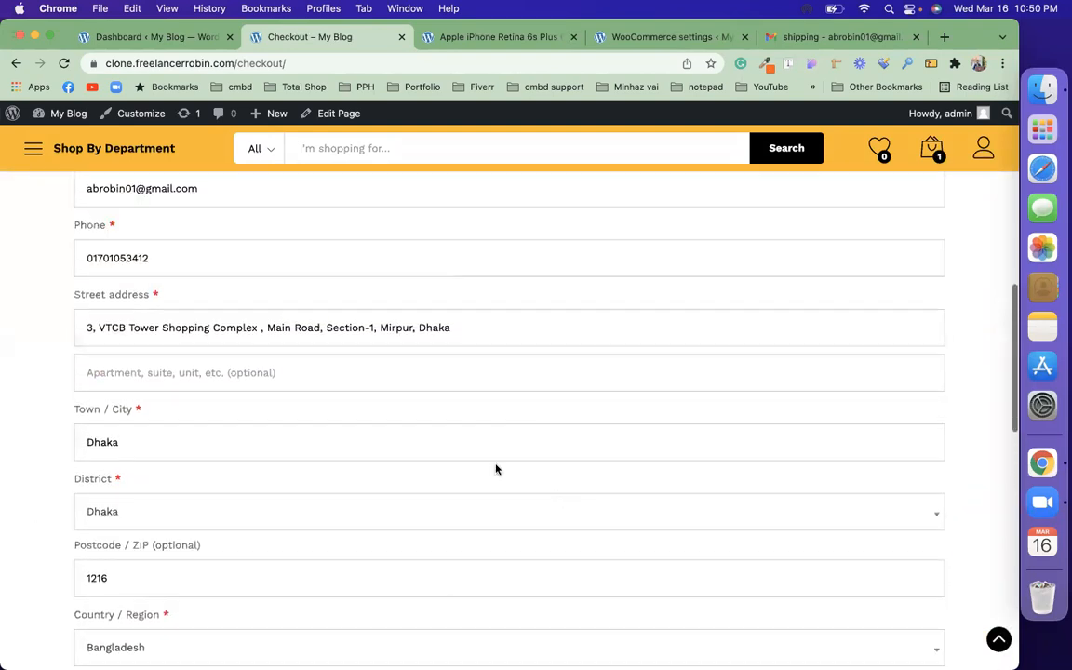
left_click(434, 454)
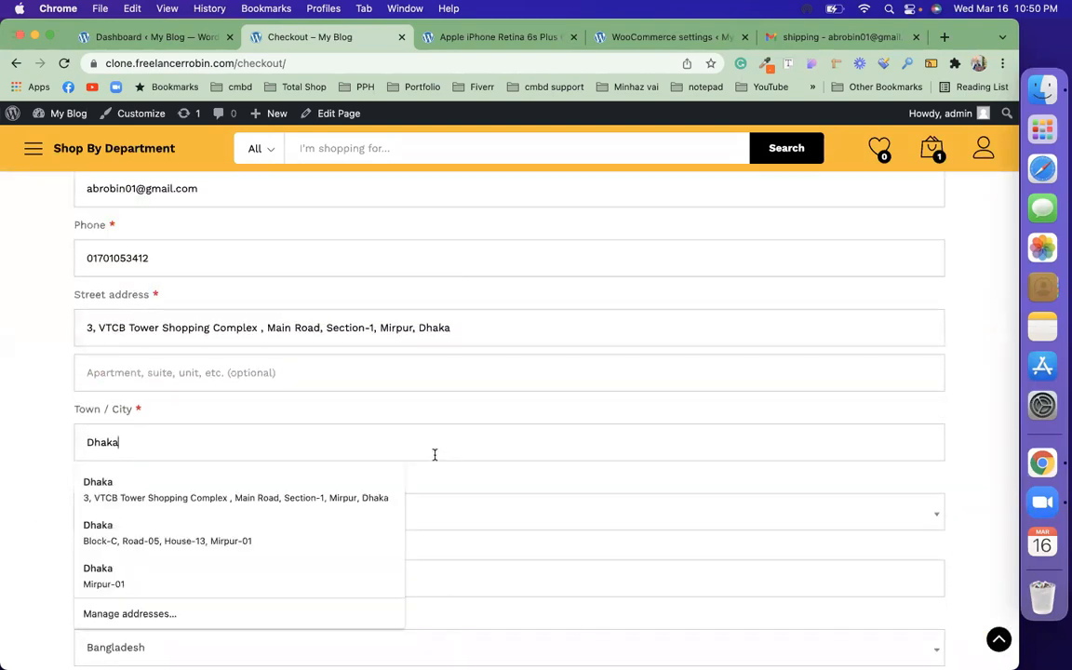
left_click(491, 510)
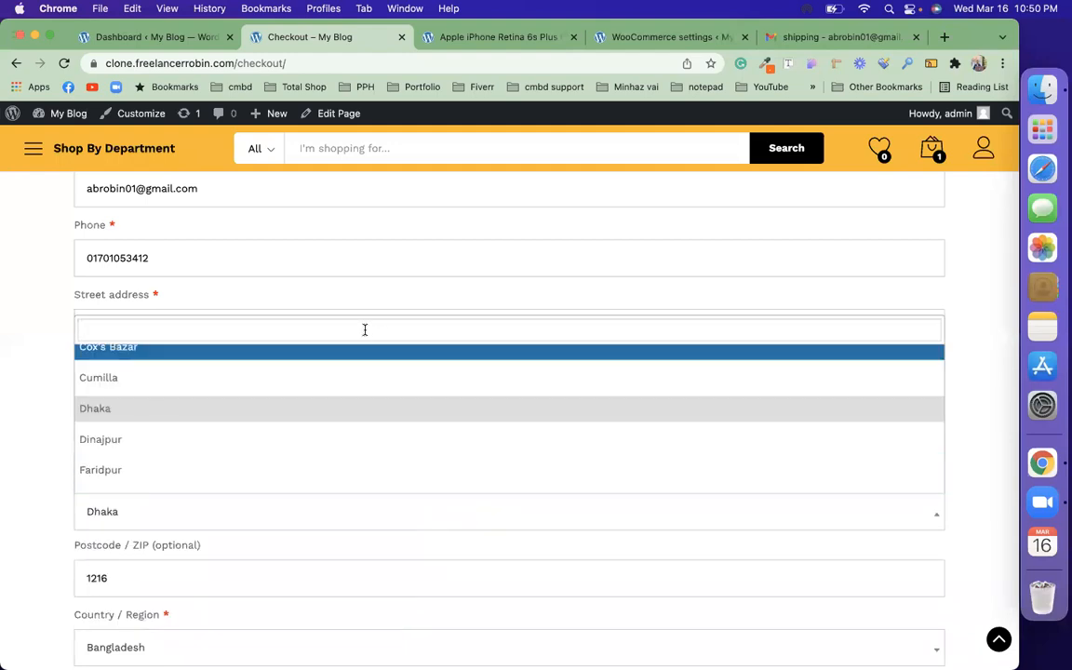
type("barishal")
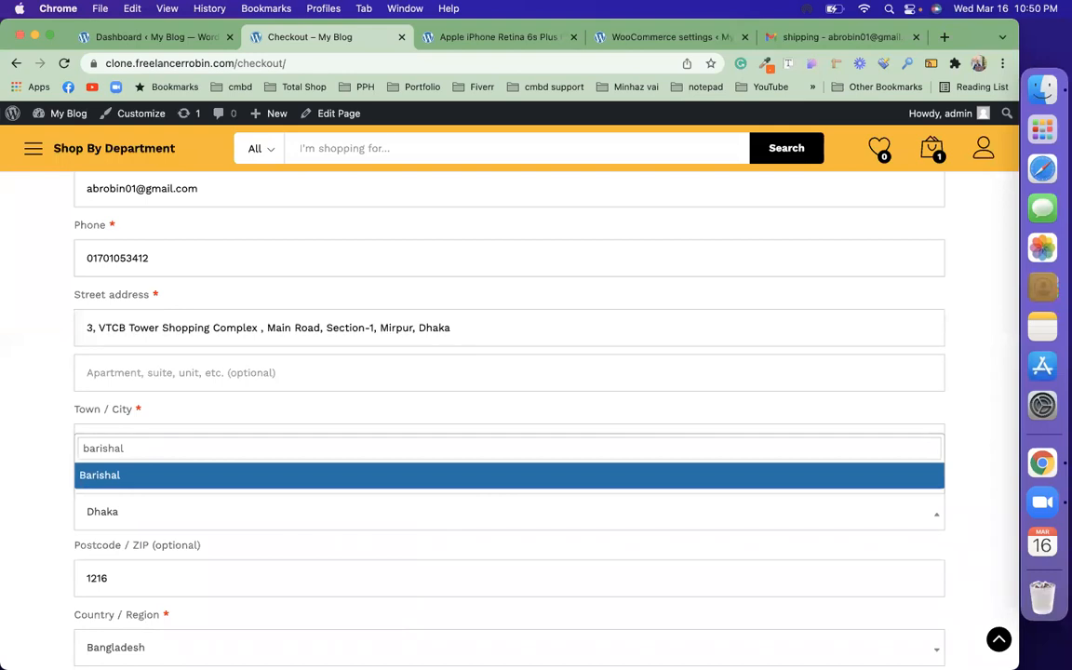
left_click(196, 475)
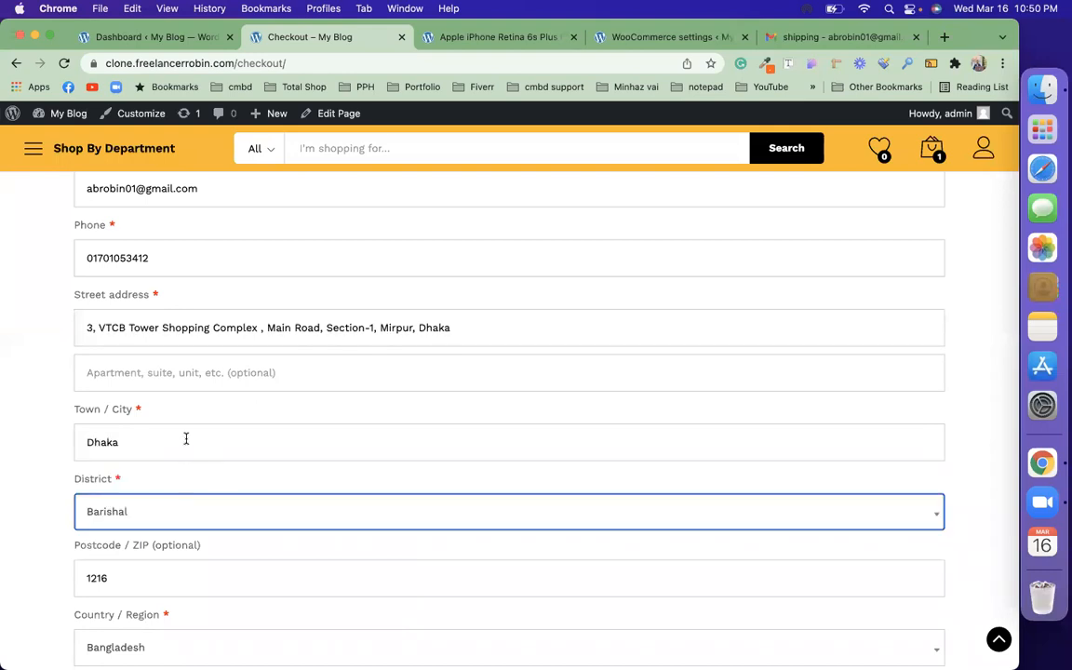
double_click(186, 441)
type("Barishal")
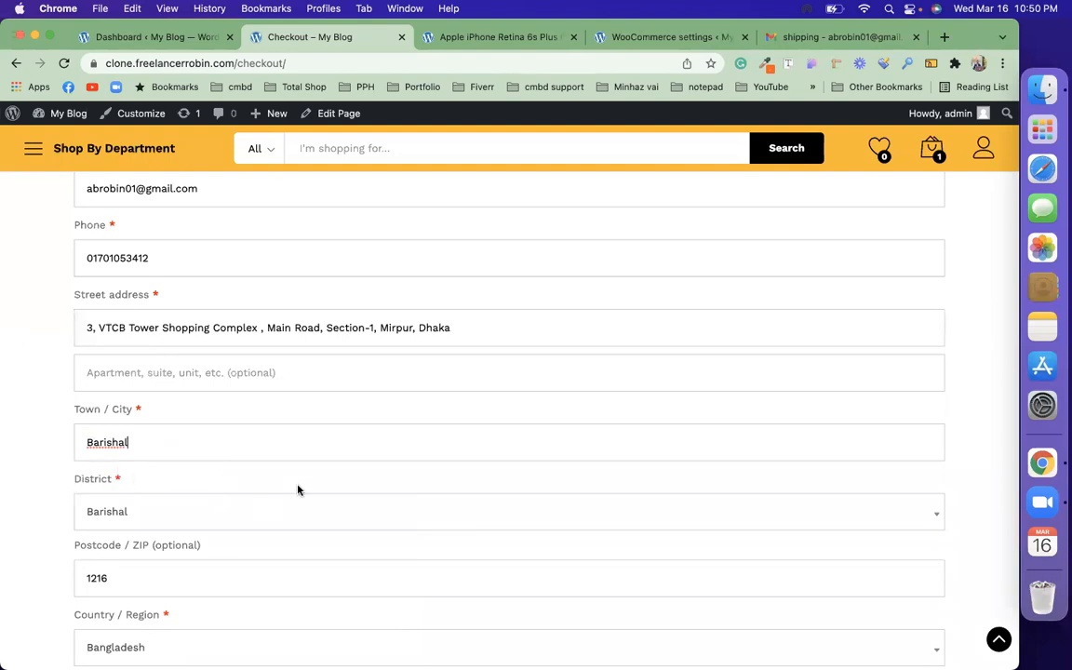
Continue to the Order & Payment stage to check the shipping charge, and return to the cart.
scroll(298, 488, "down", 5)
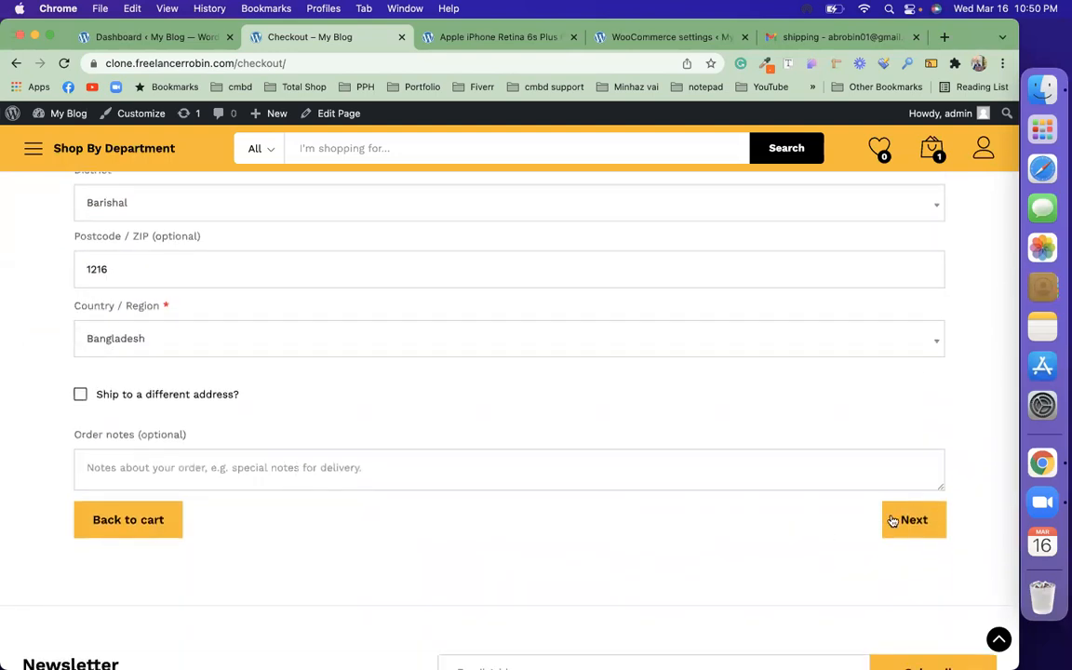
left_click(893, 524)
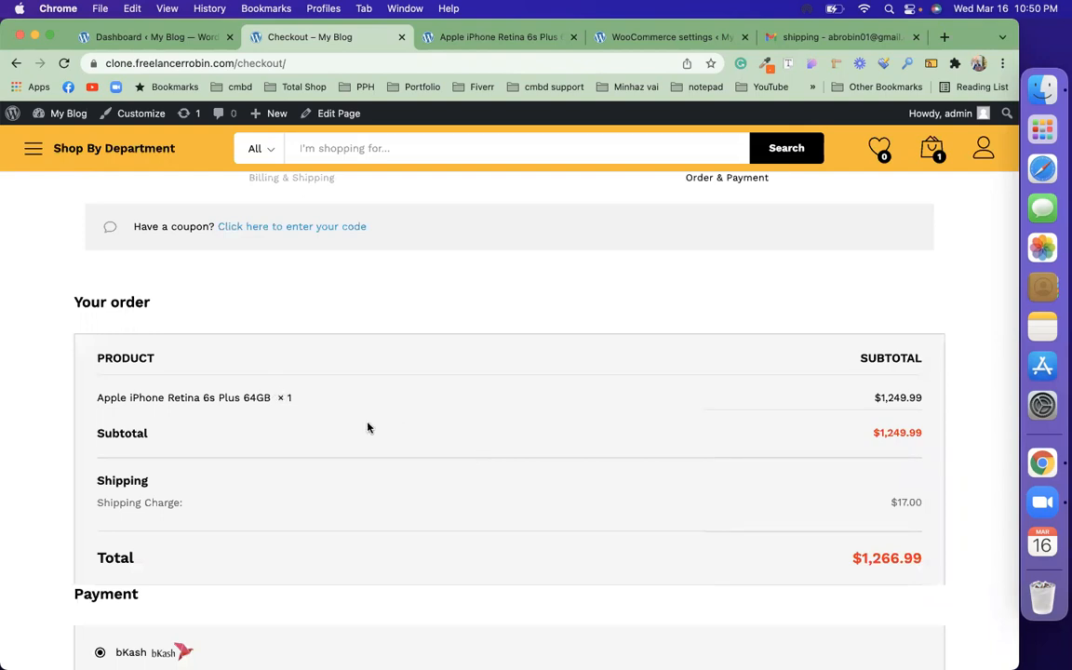
scroll(367, 427, "down", 10)
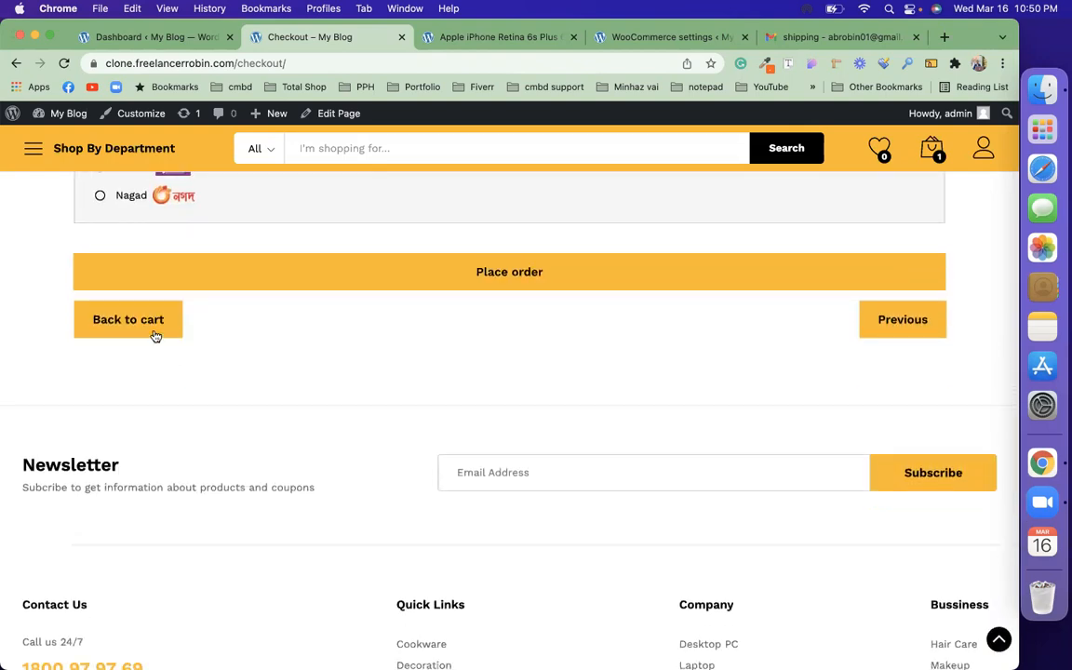
left_click(149, 328)
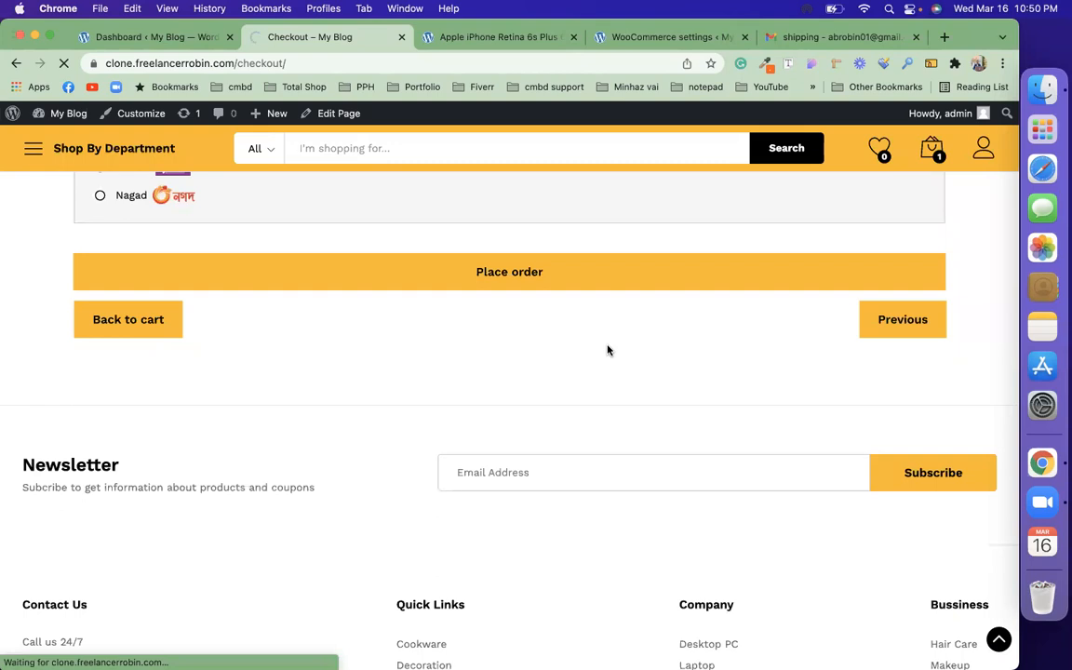
scroll(606, 349, "down", 2)
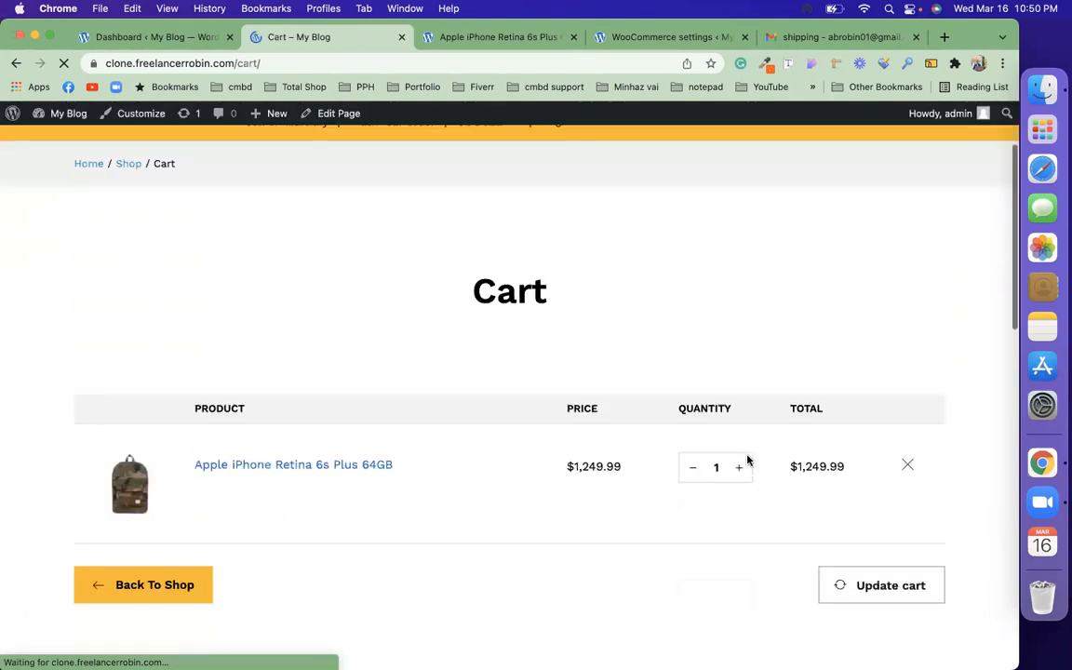
Raise the Apple iPhone Retina 6s Plus 64GB quantity to 2 and to 3, updating the cart after each increase.
left_click(738, 467)
left_click(861, 586)
scroll(660, 563, "down", 5)
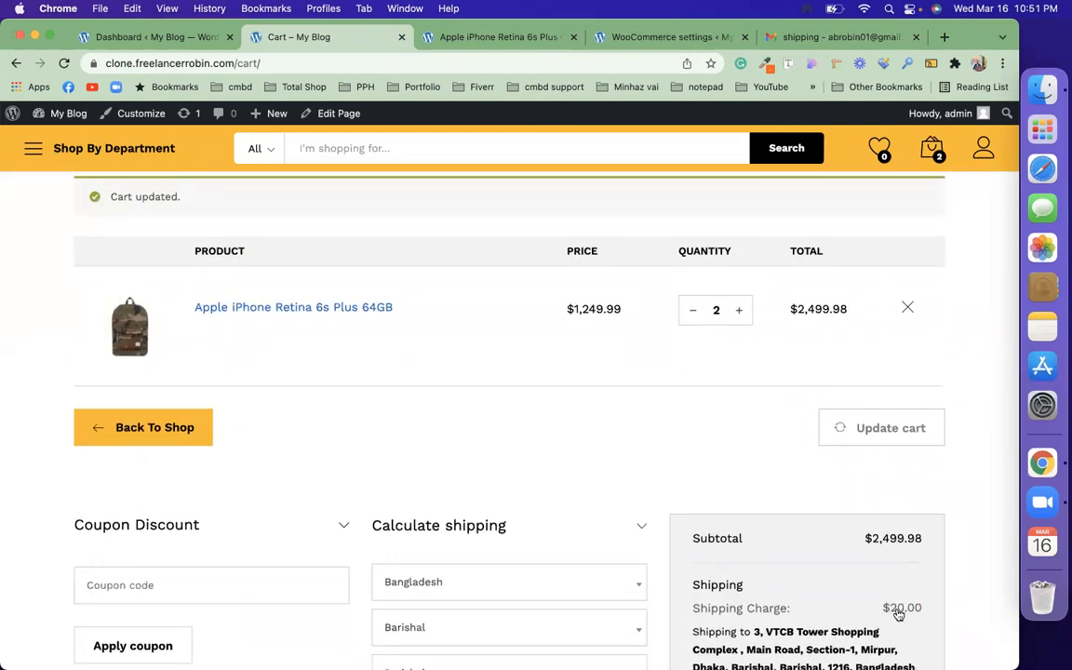
left_click(738, 310)
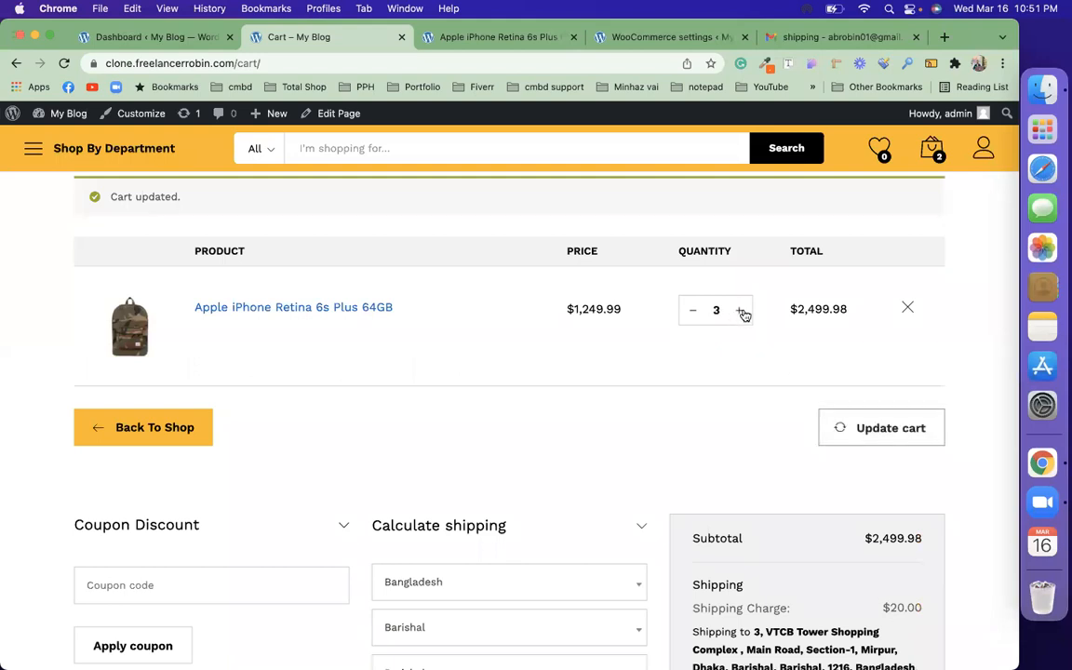
left_click(866, 430)
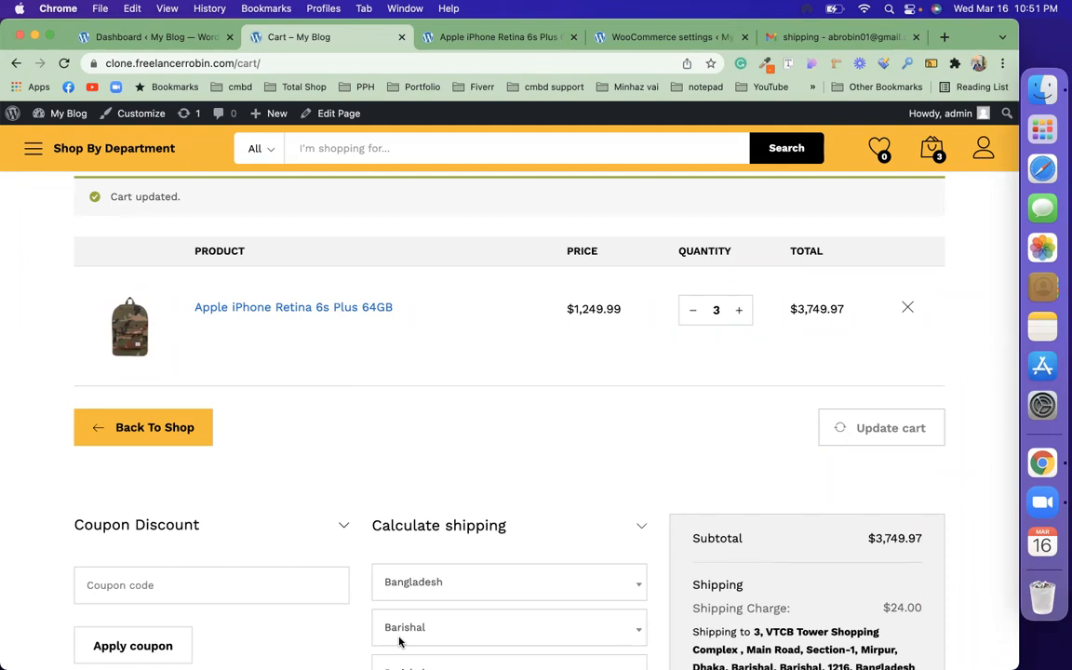
Switch to the WooCommerce shipping settings, change the first table row's condition to Subtotal, and view its comparison options.
left_click(665, 37)
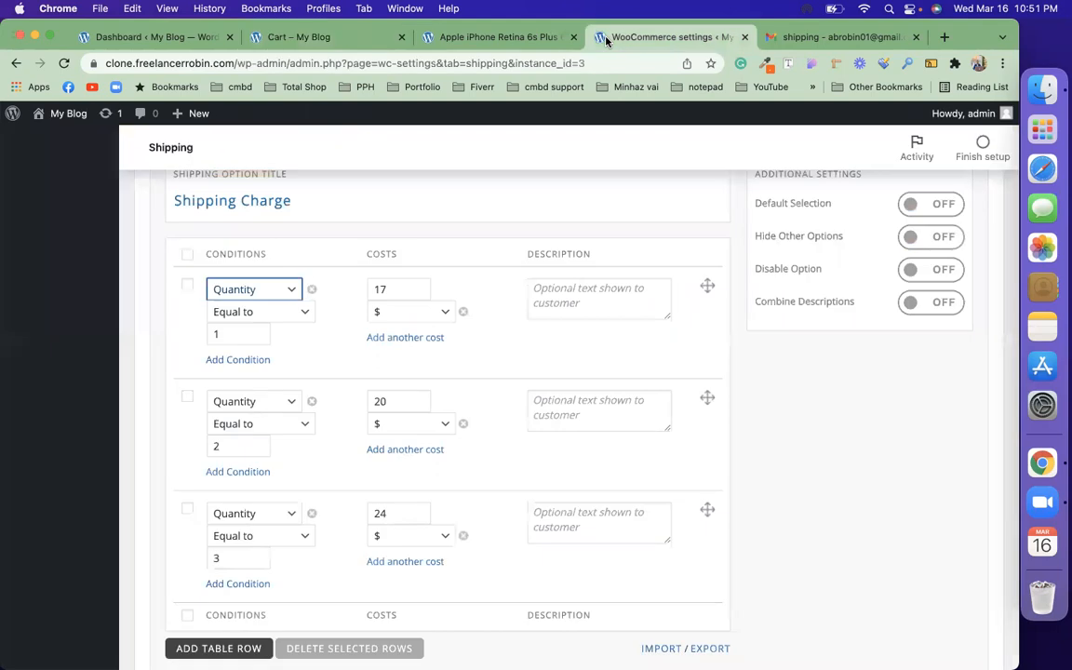
left_click(265, 290)
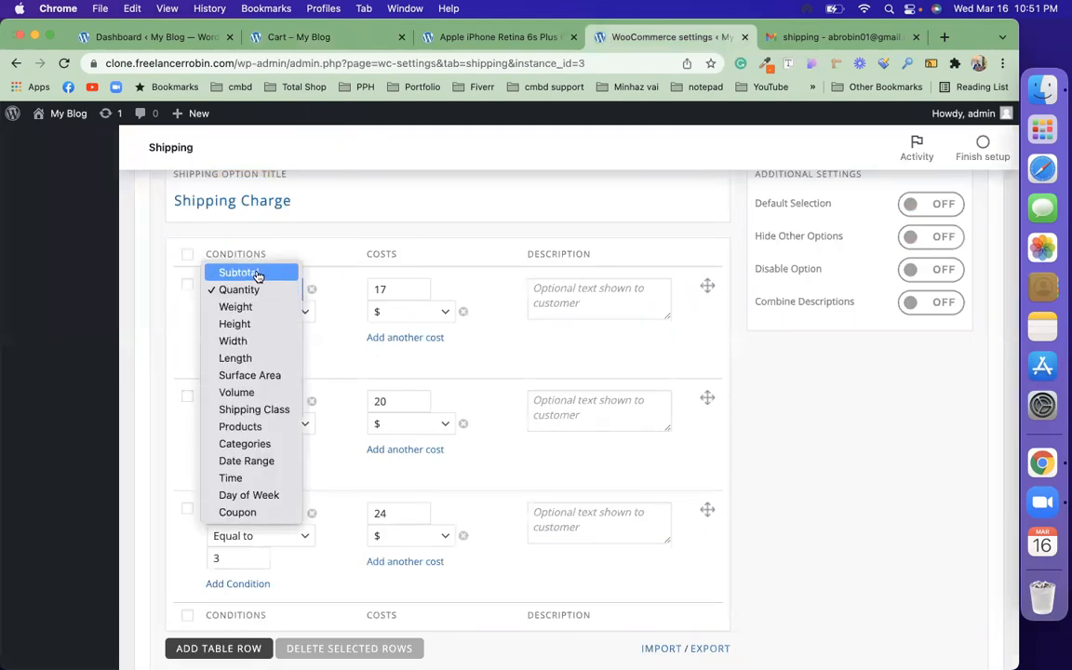
left_click(266, 274)
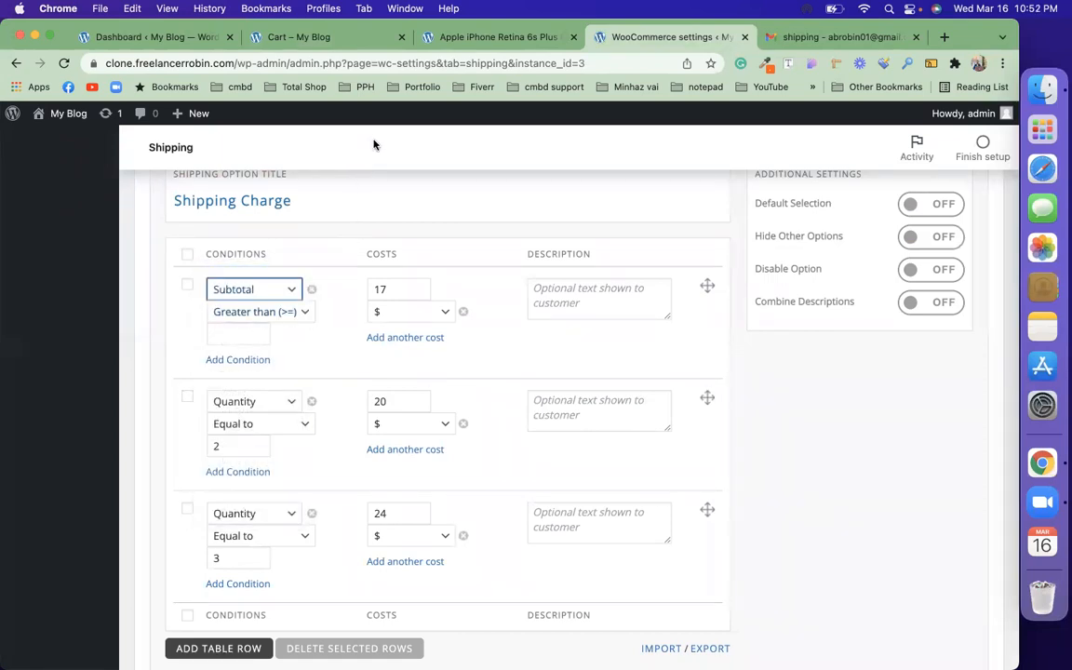
left_click(272, 311)
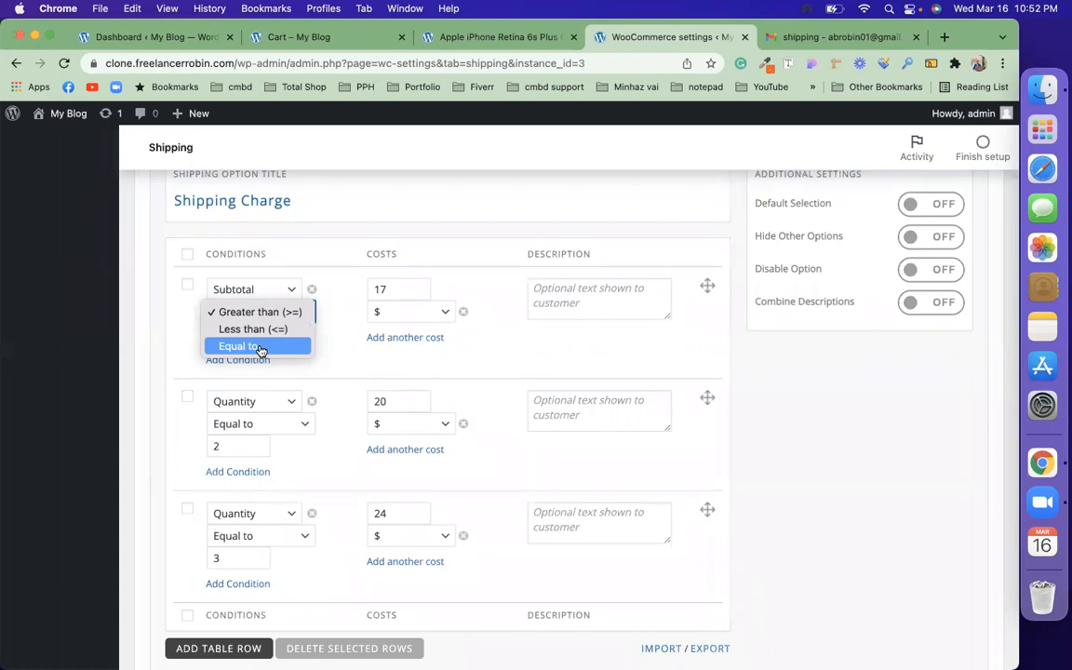
left_click(407, 639)
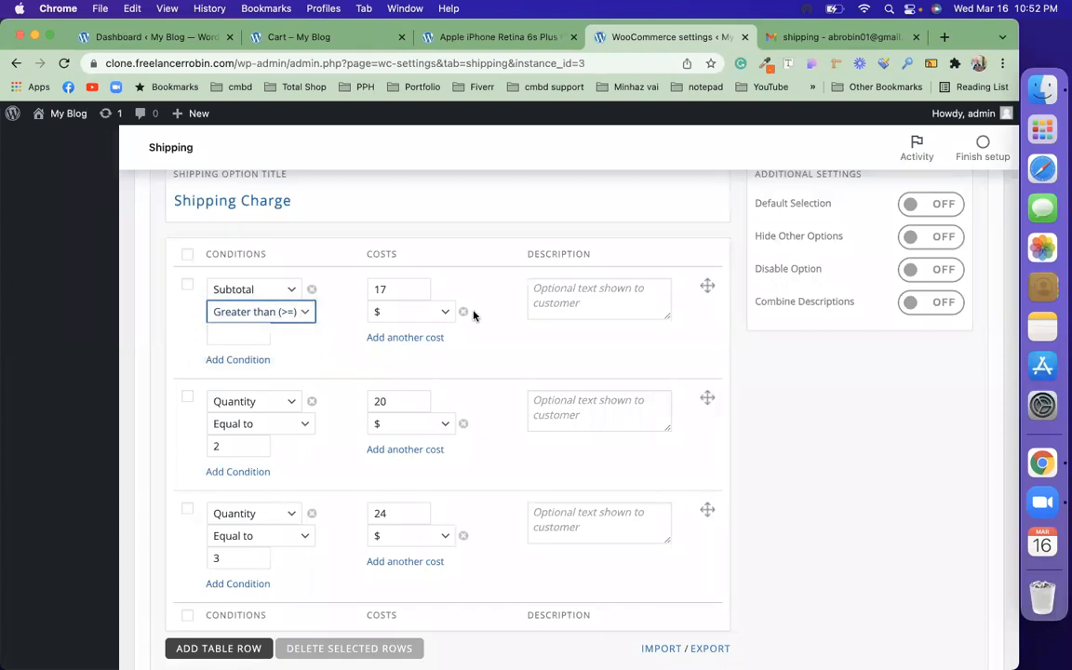
key("XF86AudioRaiseVolume")
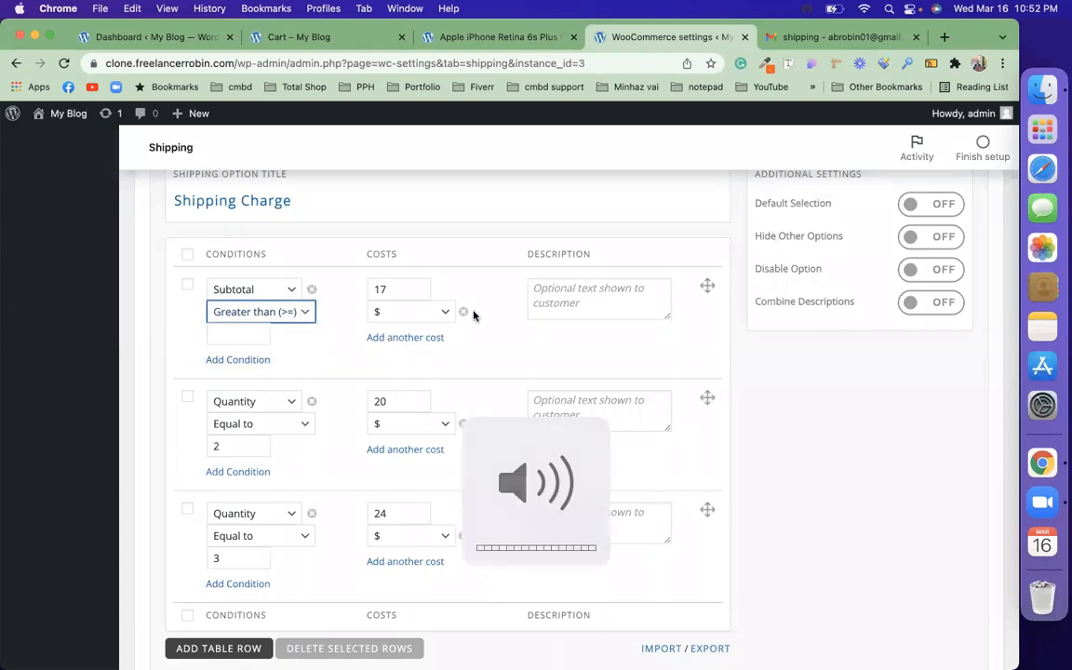
Change the first table row's condition to Shipping Class.
left_click(277, 289)
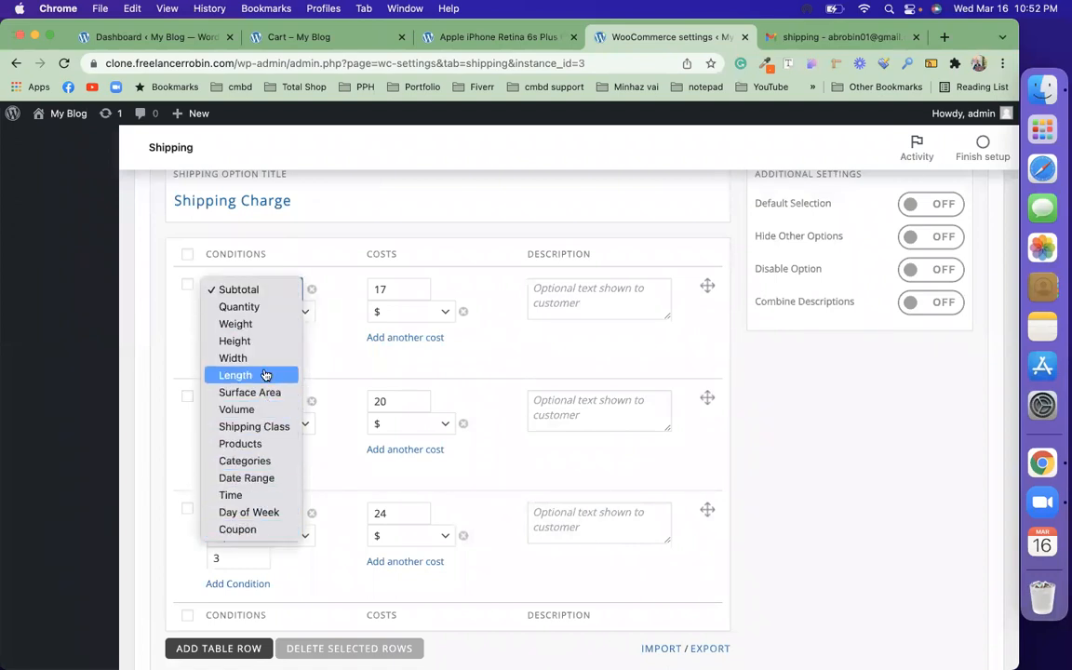
left_click(267, 426)
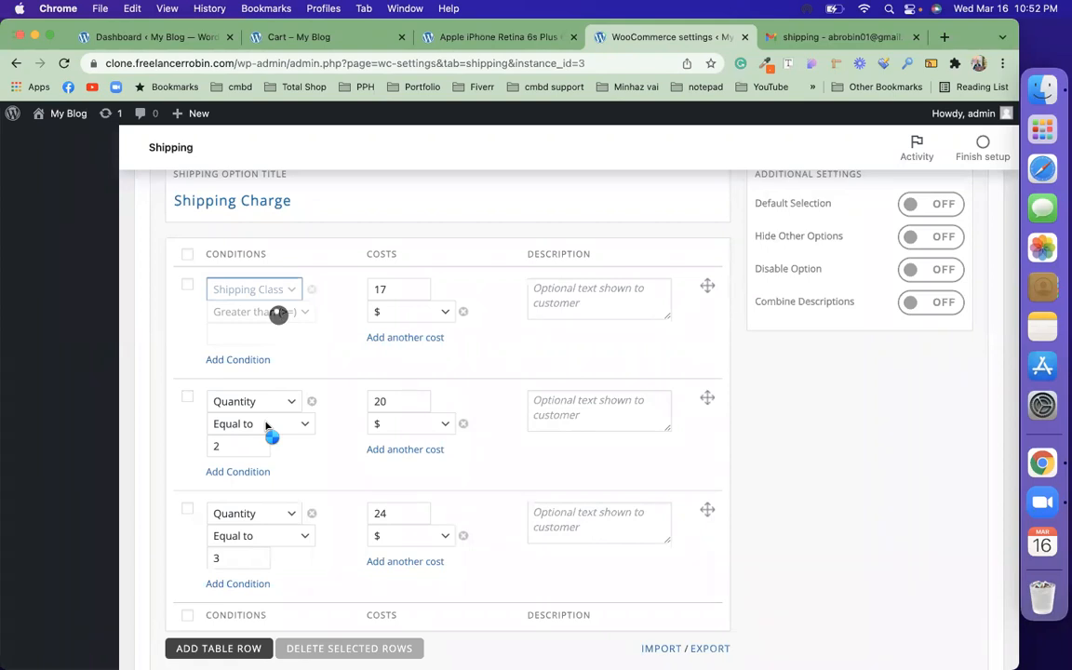
left_click(277, 313)
scroll(307, 340, "down", 5)
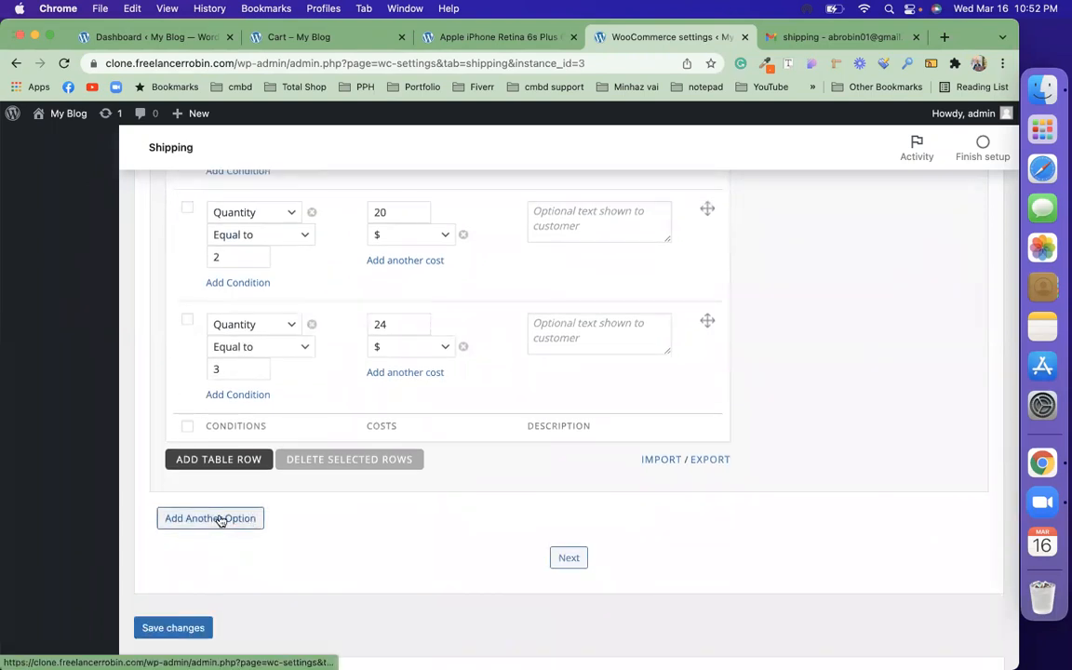
Add another shipping option below the Shipping Charge option.
scroll(293, 402, "up", 4)
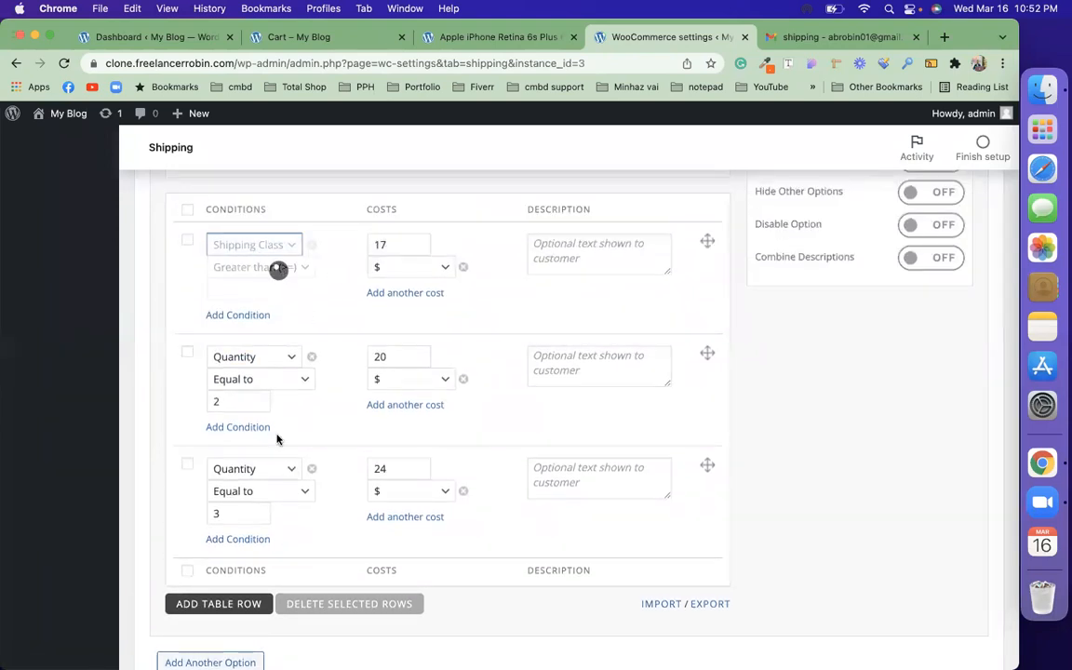
scroll(279, 437, "down", 6)
left_click(220, 388)
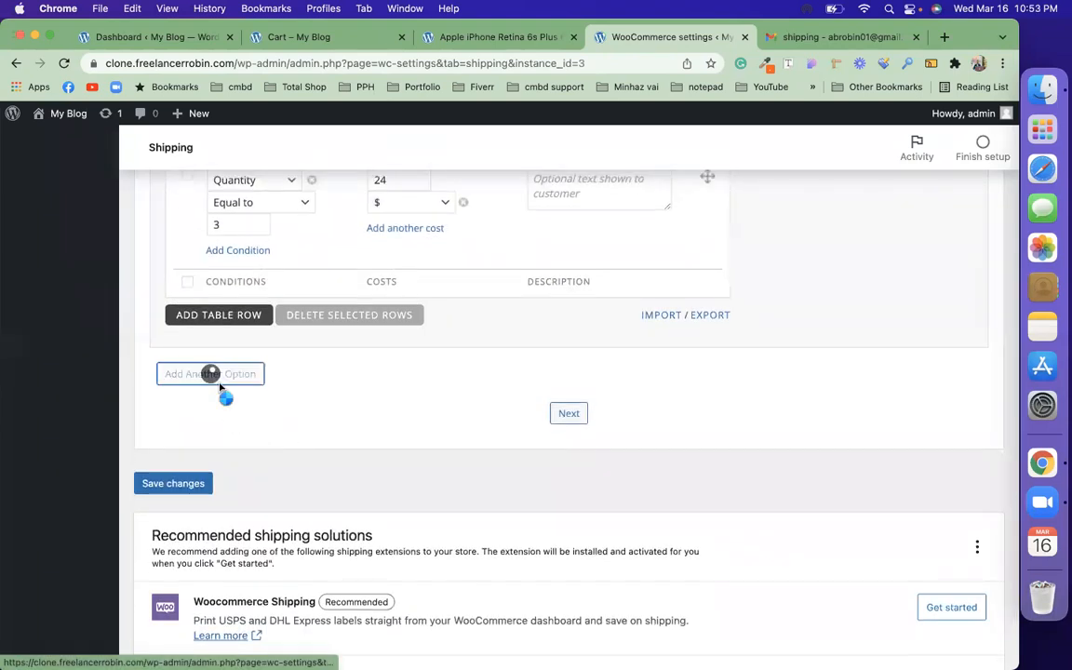
scroll(307, 288, "up", 5)
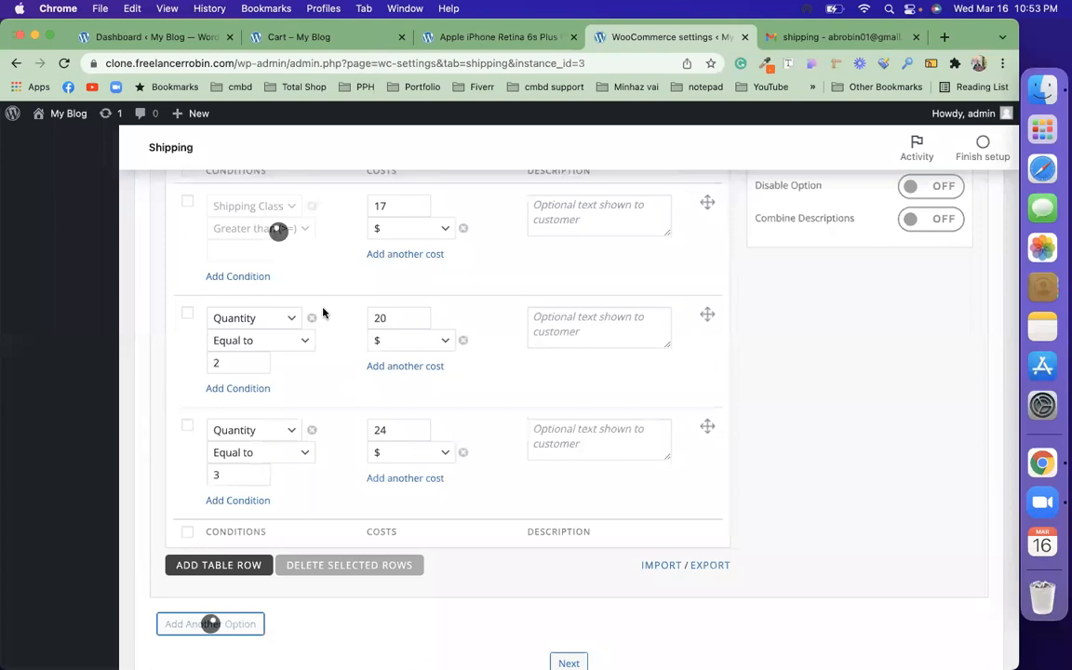
scroll(285, 310, "down", 3)
scroll(325, 483, "up", 7)
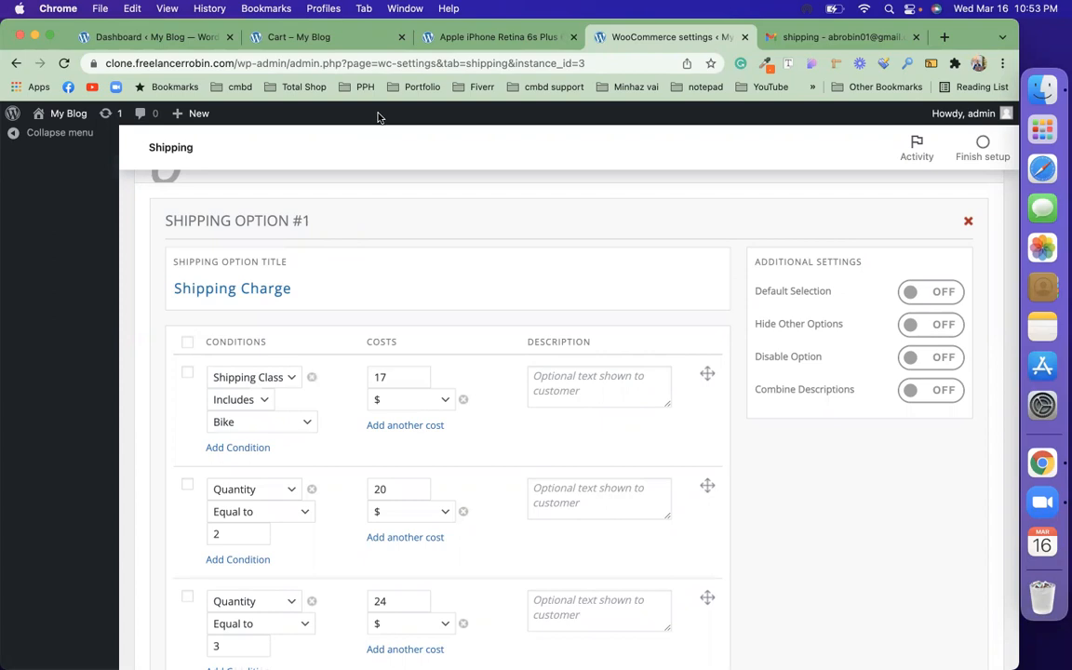
Review the available shipping classes for the first row's condition and choose Bike.
left_click(251, 424)
left_click(253, 424)
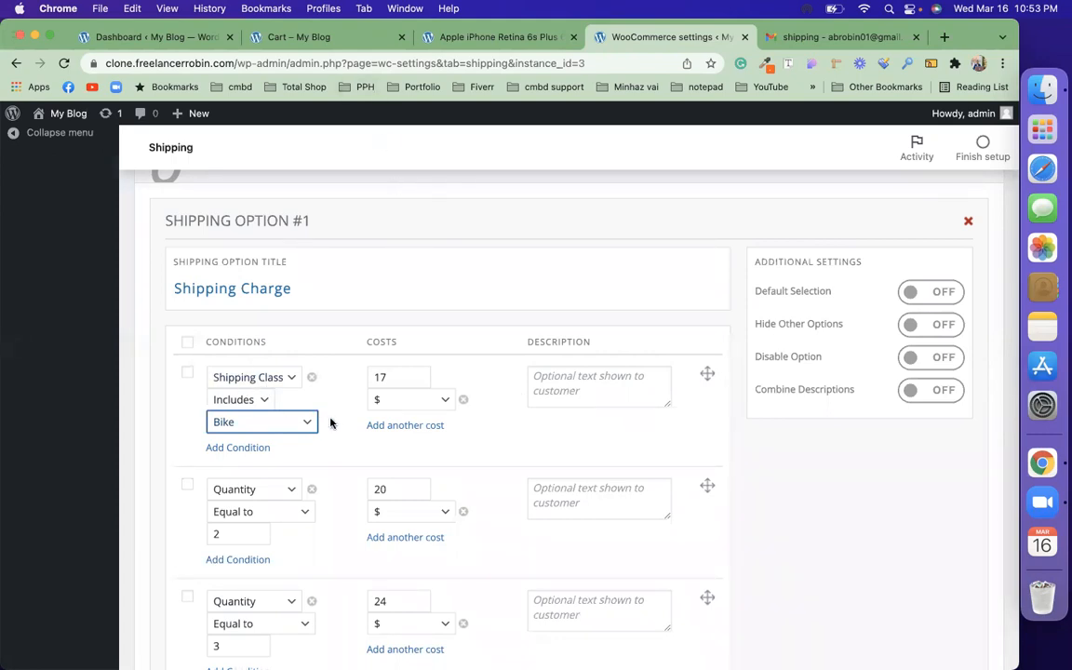
scroll(330, 418, "down", 1)
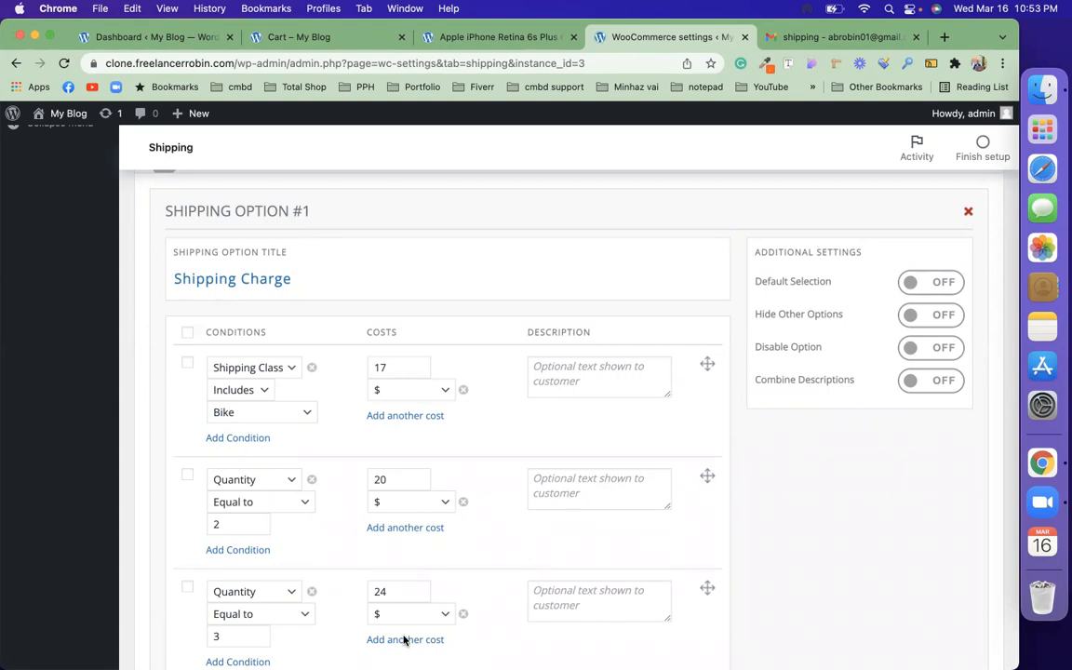
Switch to Gmail and read through the price and shipping calculation PDF for the bracket sets.
left_click(766, 39)
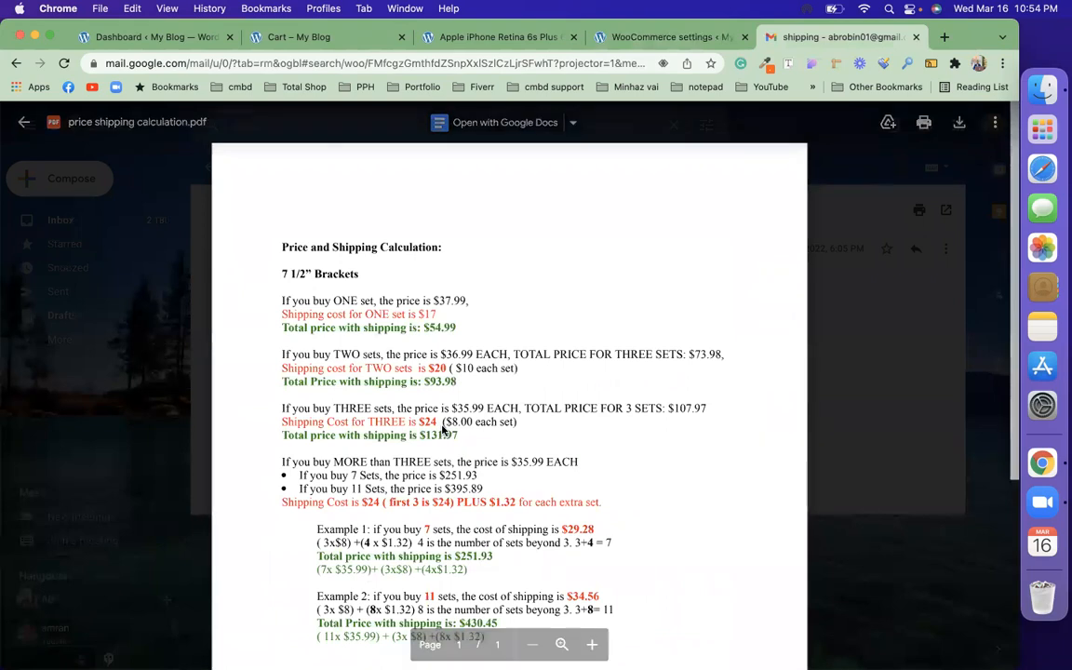
scroll(444, 427, "down", 5)
scroll(443, 430, "up", 5)
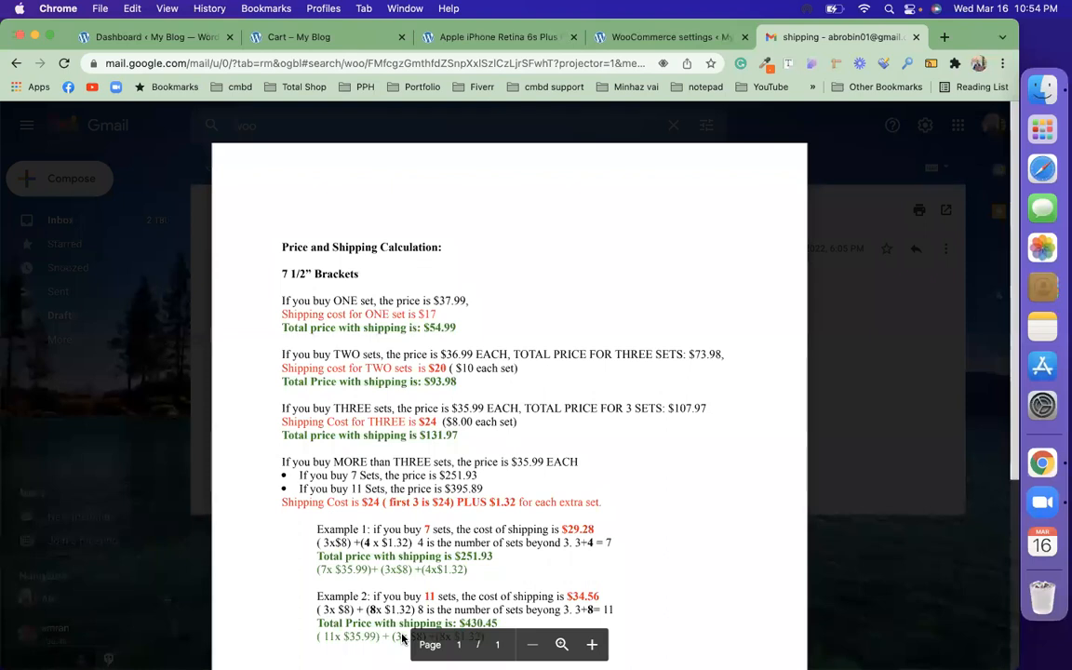
key("XF86AudioRaiseVolume")
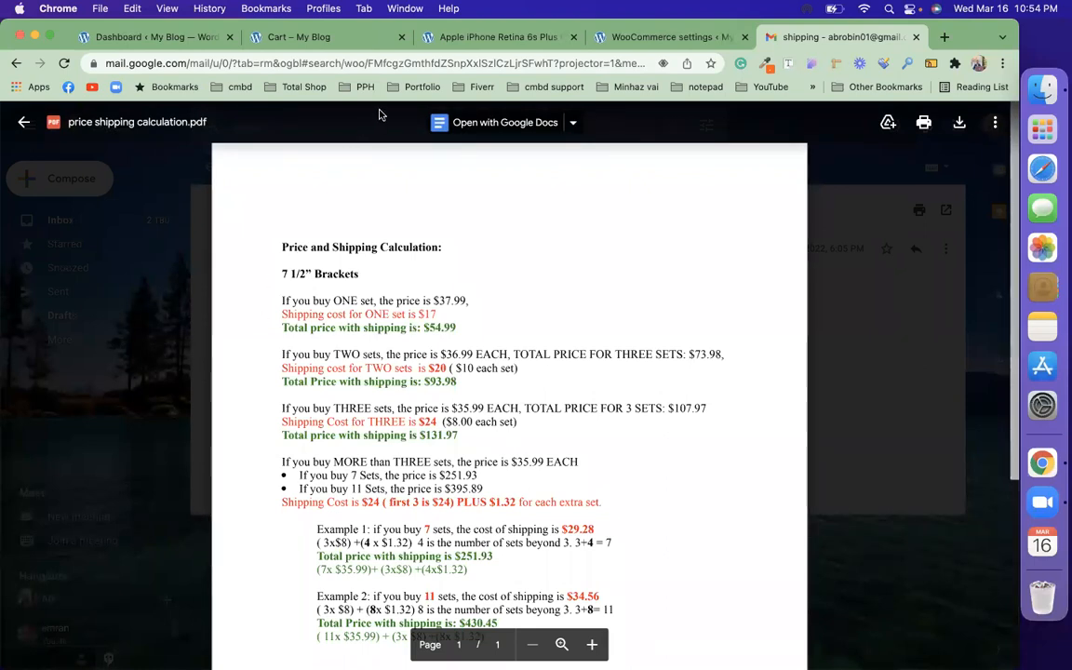
scroll(354, 365, "down", 3)
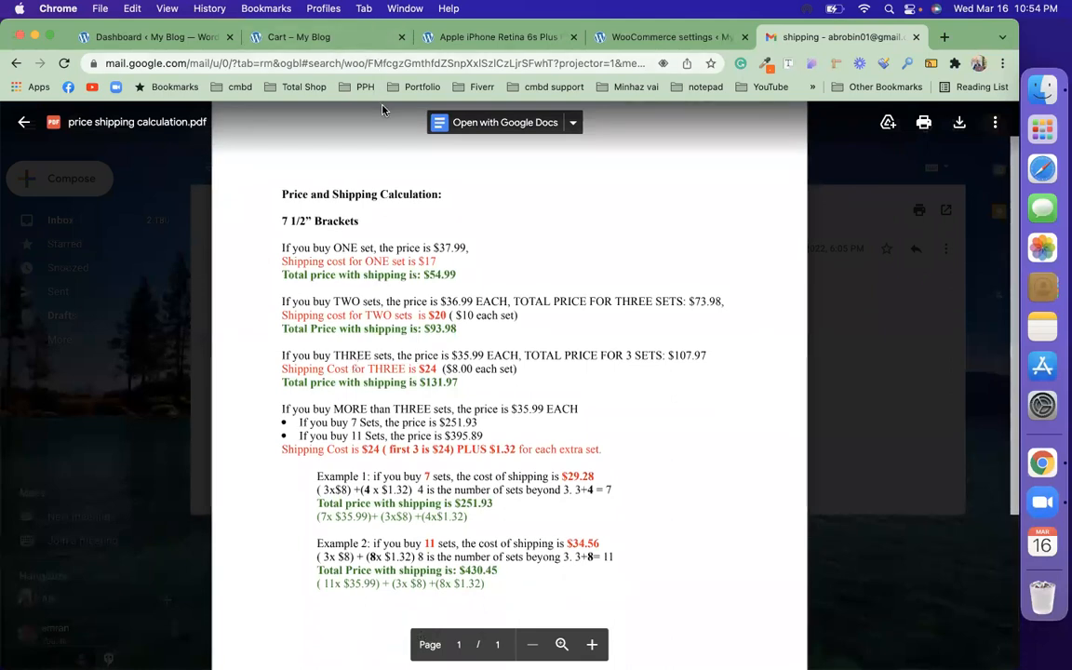
Switch to the WooCommerce settings, try the Greater than (>=) comparison on the second table row, and restore Equal to.
left_click(636, 39)
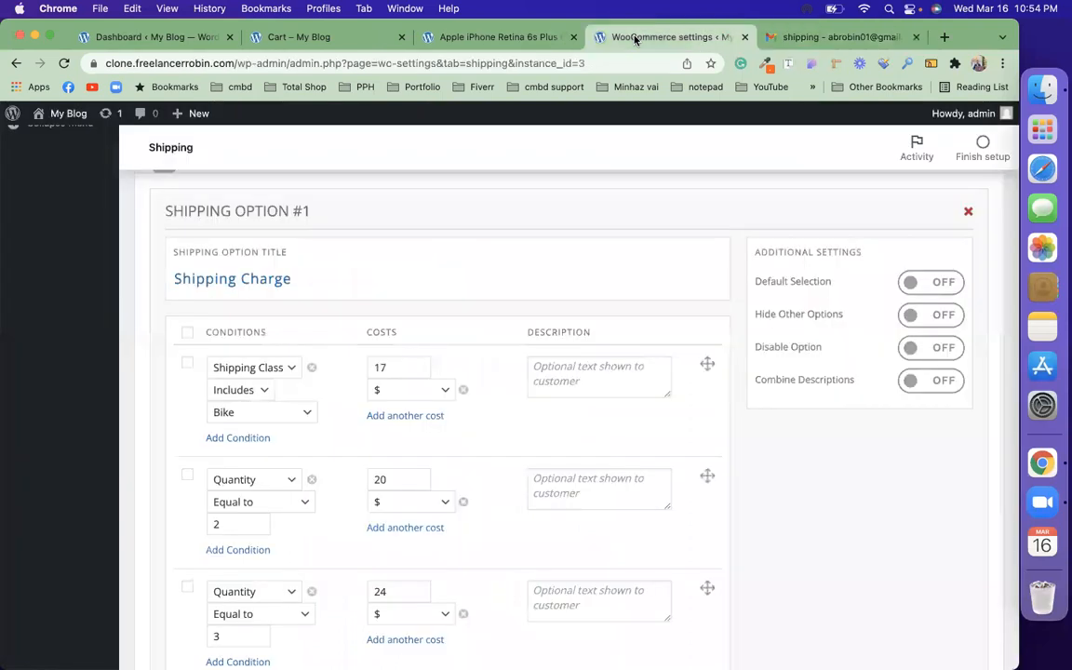
left_click(276, 508)
left_click(286, 466)
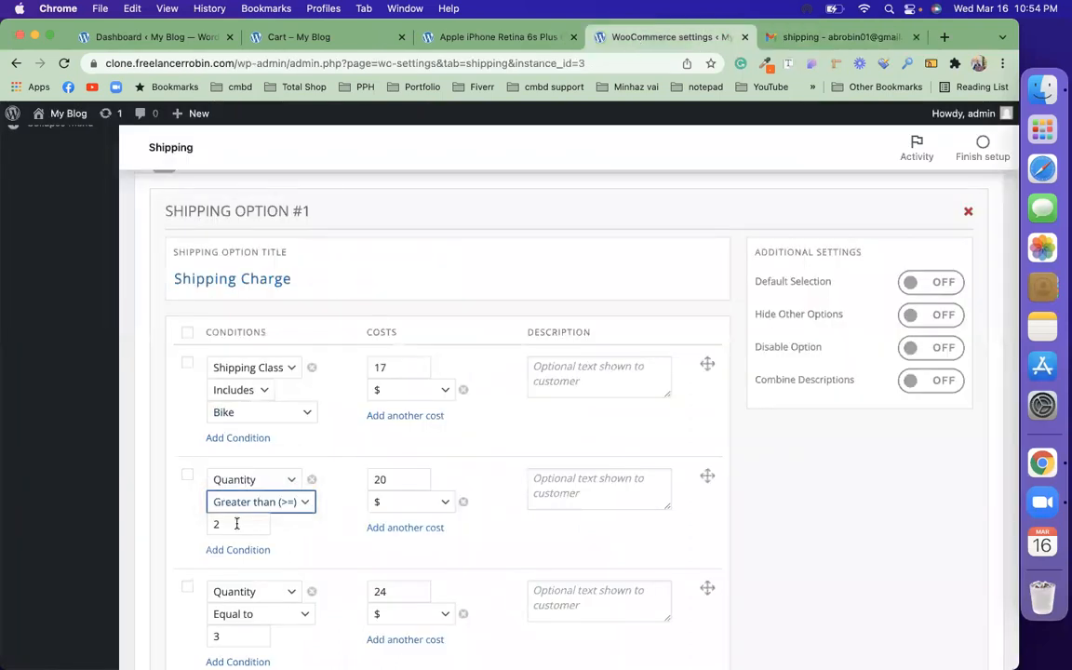
left_click(281, 503)
left_click(275, 538)
scroll(274, 539, "down", 3)
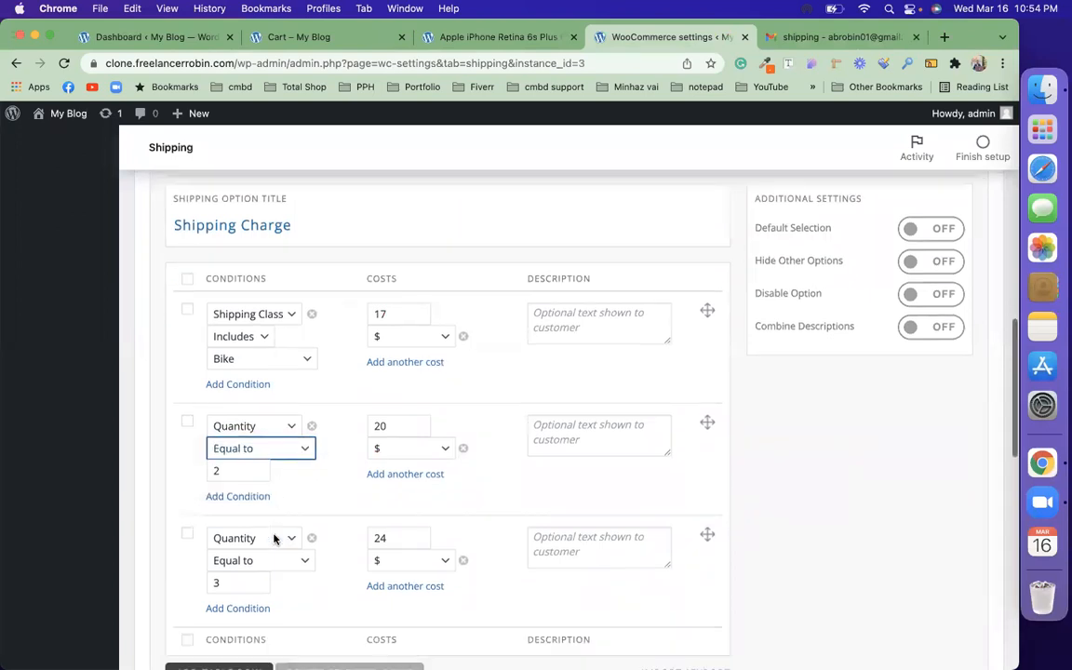
Try a second condition of Quantity Greater than (>=) 3 on the third table row, and delete that condition.
left_click(258, 536)
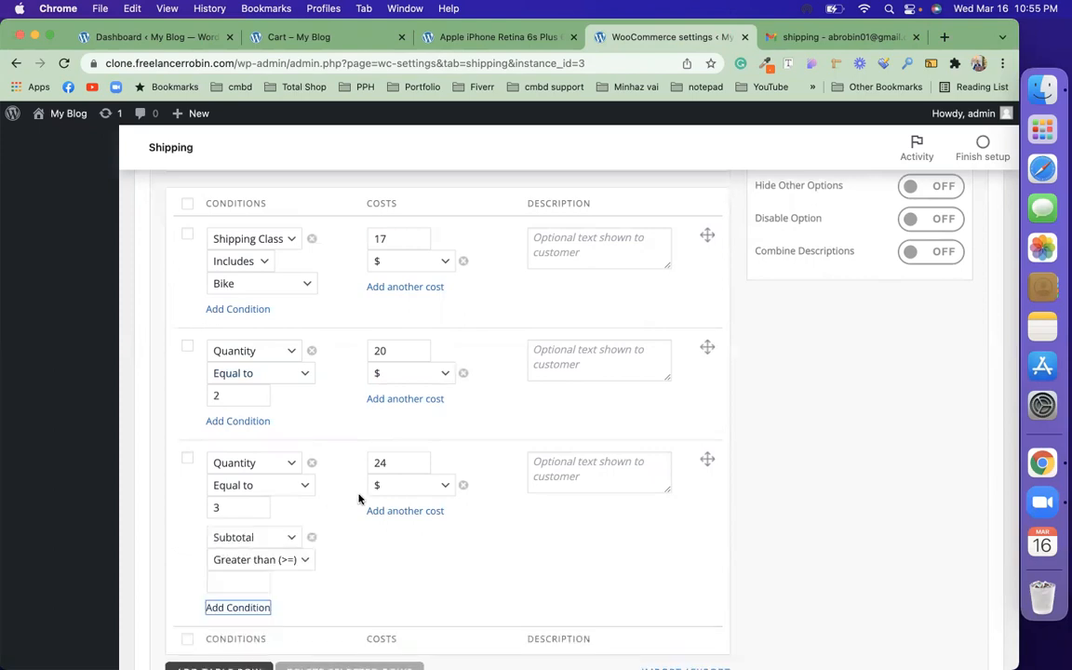
left_click(281, 539)
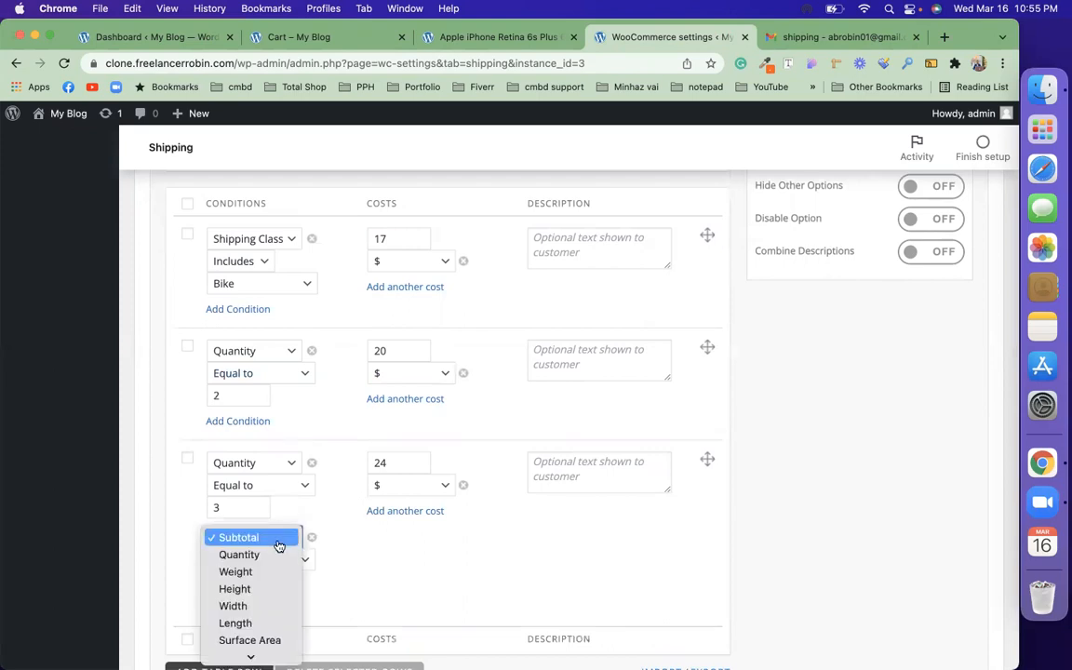
left_click(280, 554)
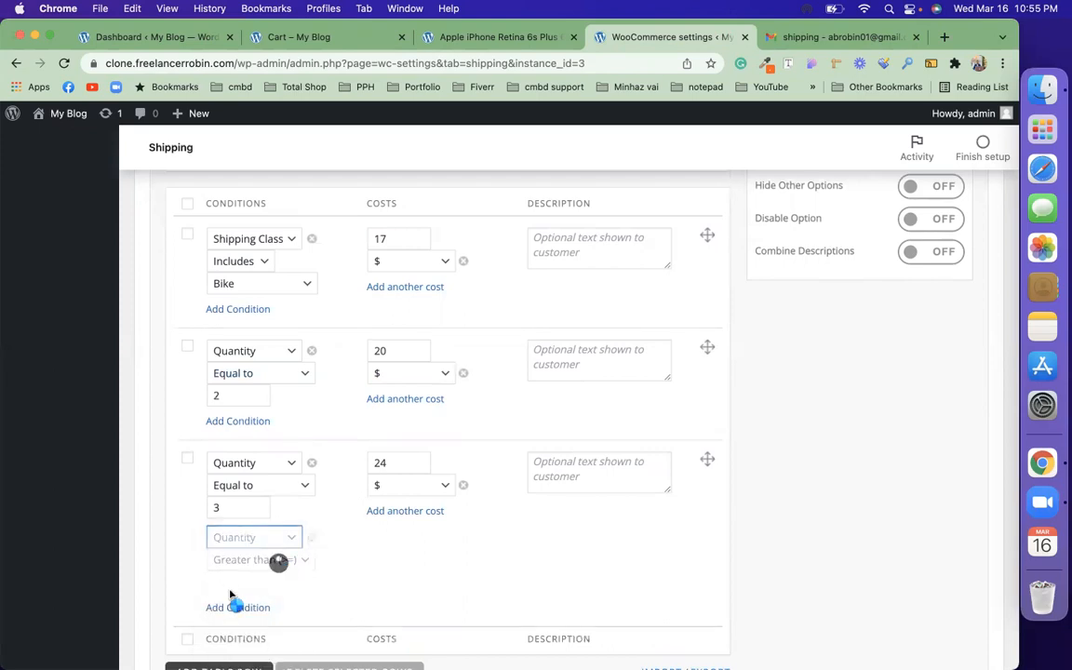
left_click(243, 580)
left_click(242, 612)
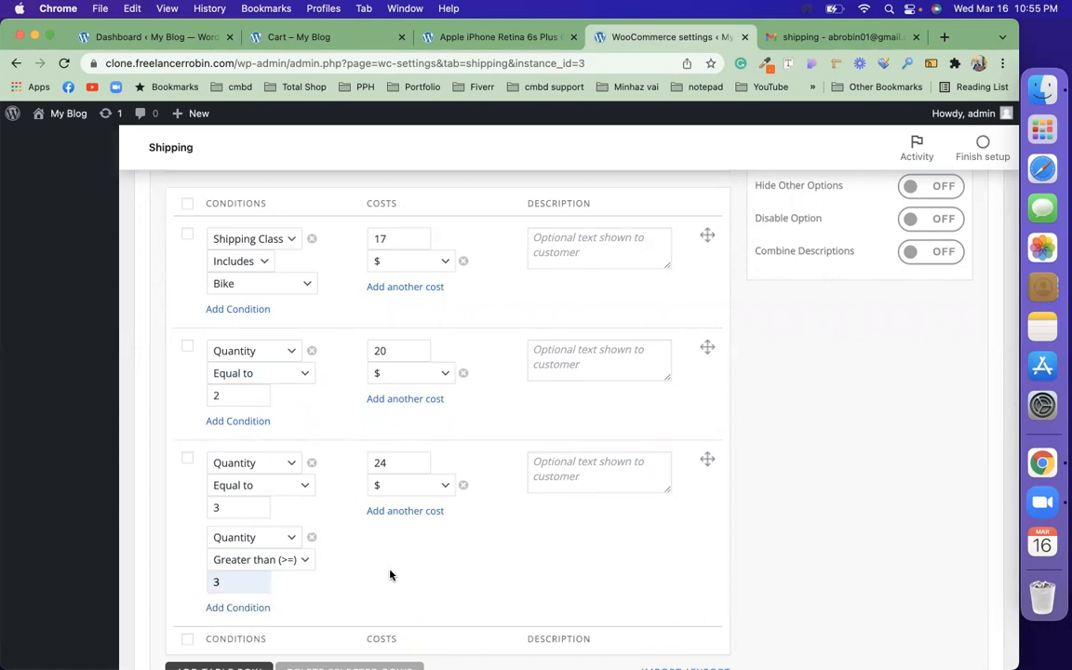
left_click(311, 537)
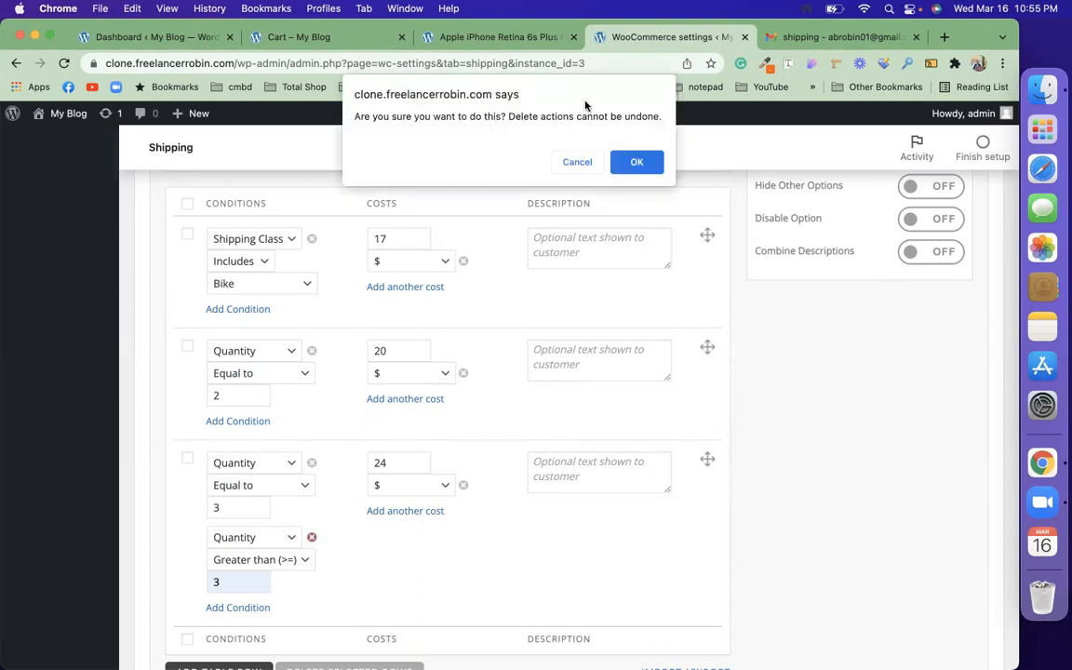
left_click(636, 162)
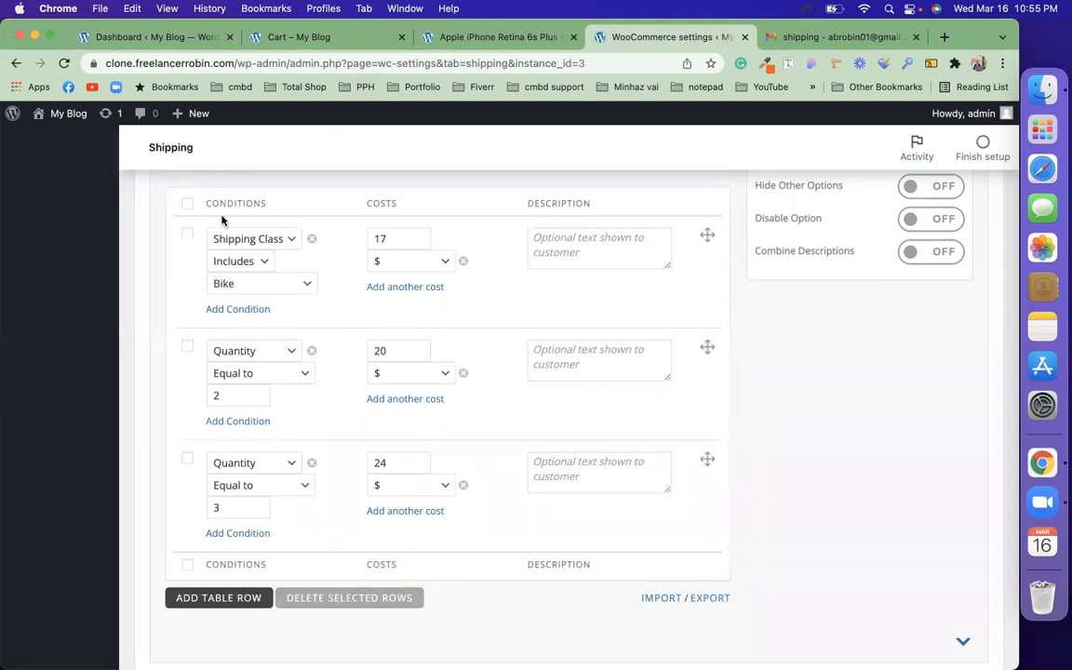
Add a fourth table row to the Shipping Charge option and add a condition to it.
scroll(273, 524, "down", 3)
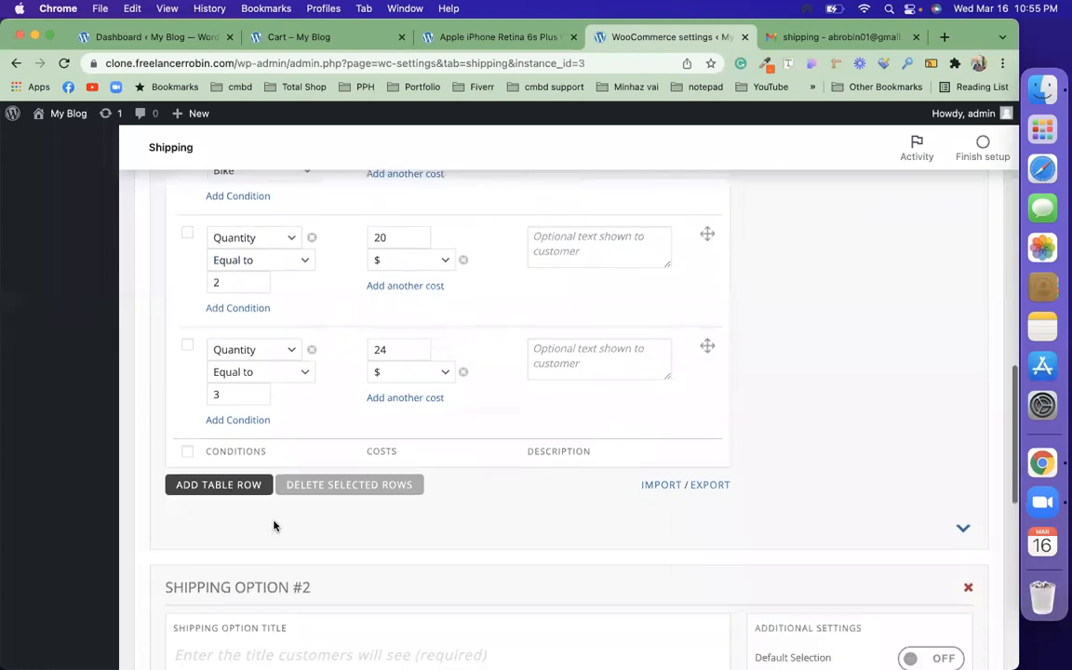
scroll(273, 525, "down", 2)
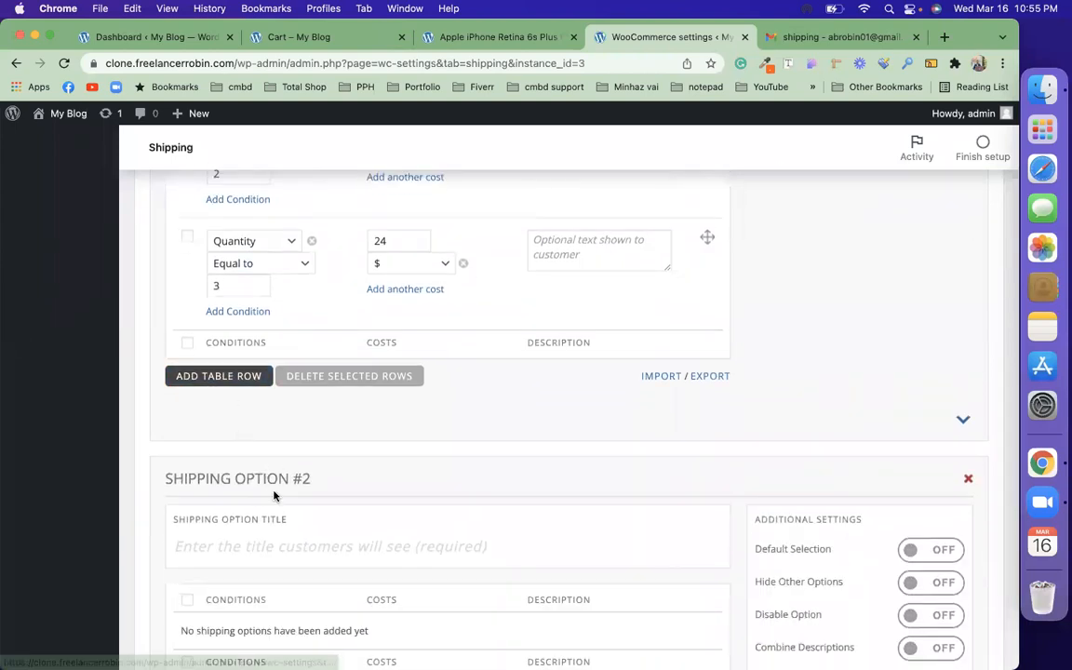
scroll(274, 495, "down", 3)
scroll(273, 495, "up", 3)
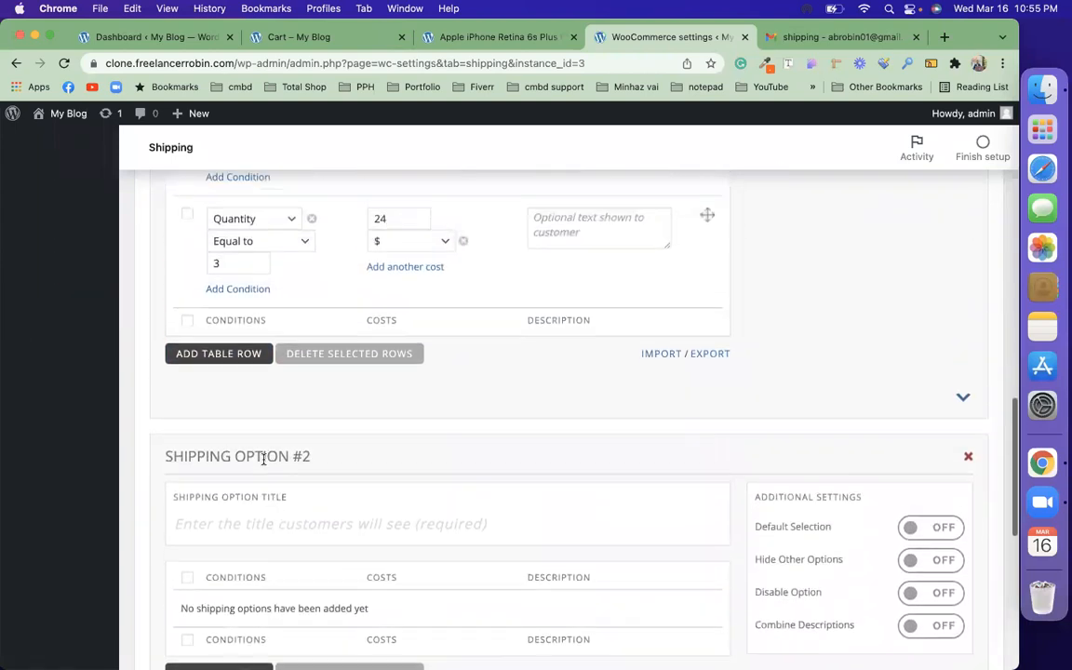
left_click(238, 354)
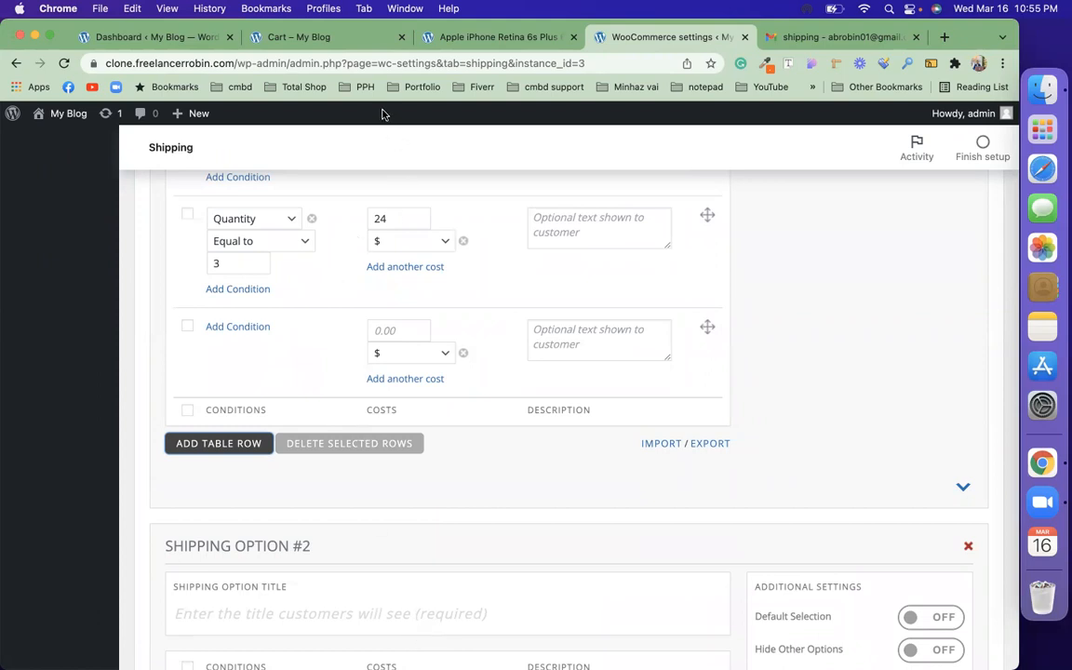
left_click(261, 328)
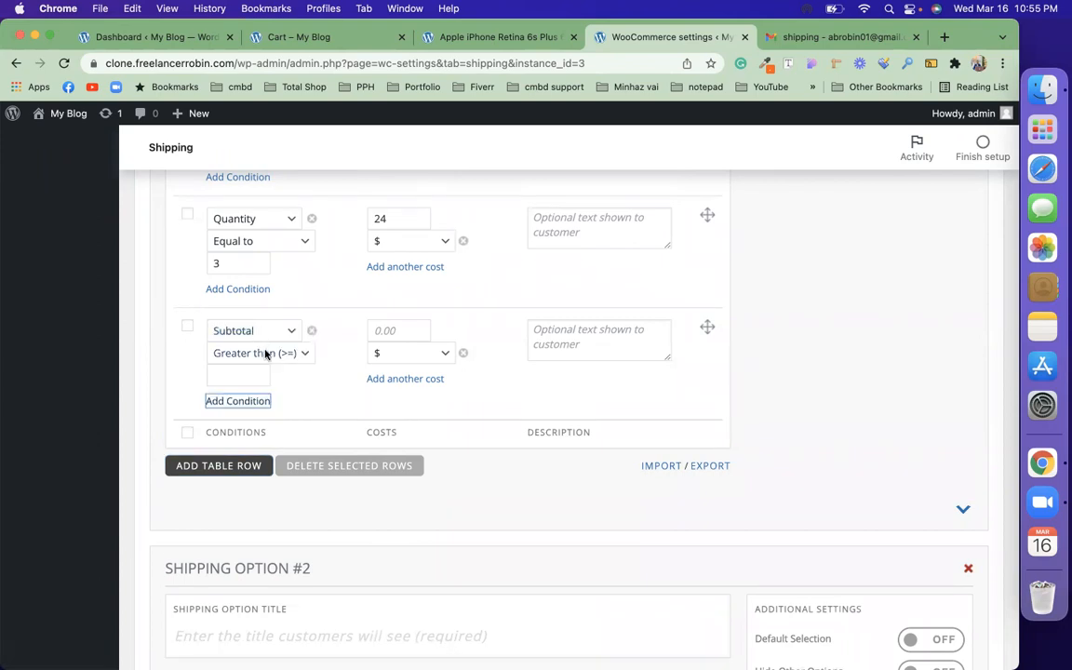
View the comparison operators and the condition types available for the fourth row's condition.
left_click(266, 354)
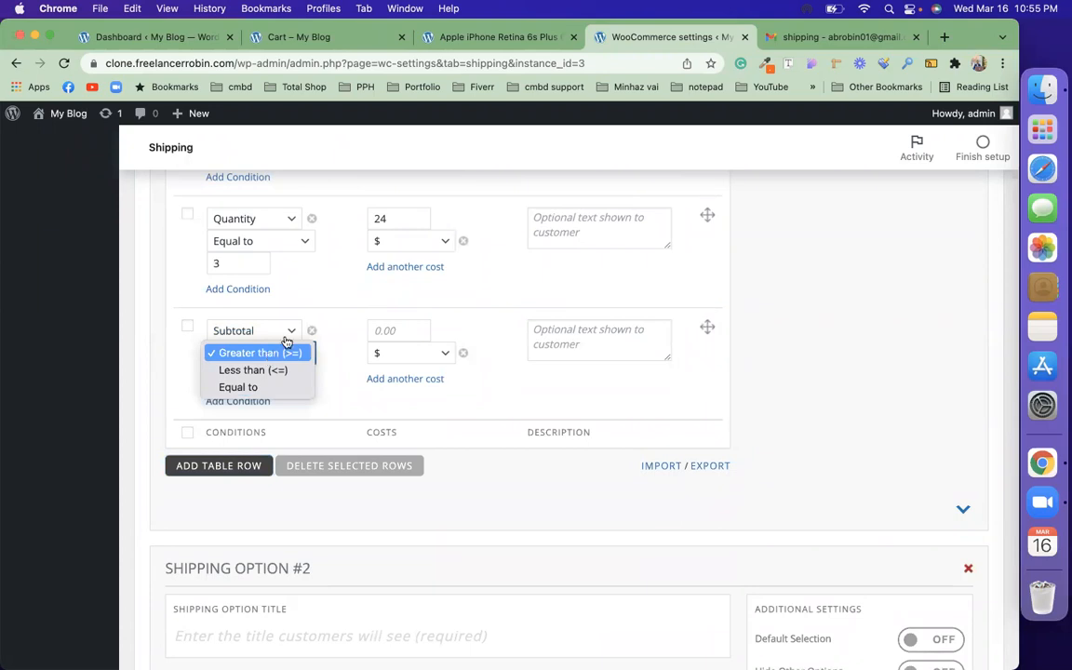
left_click(290, 332)
left_click(289, 333)
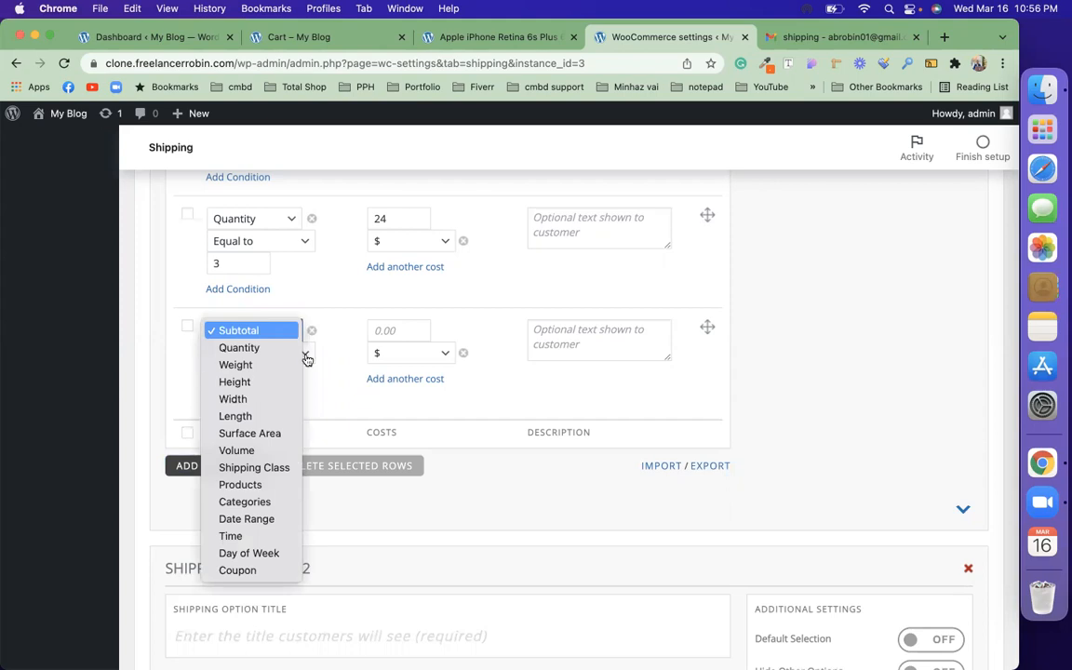
left_click(342, 404)
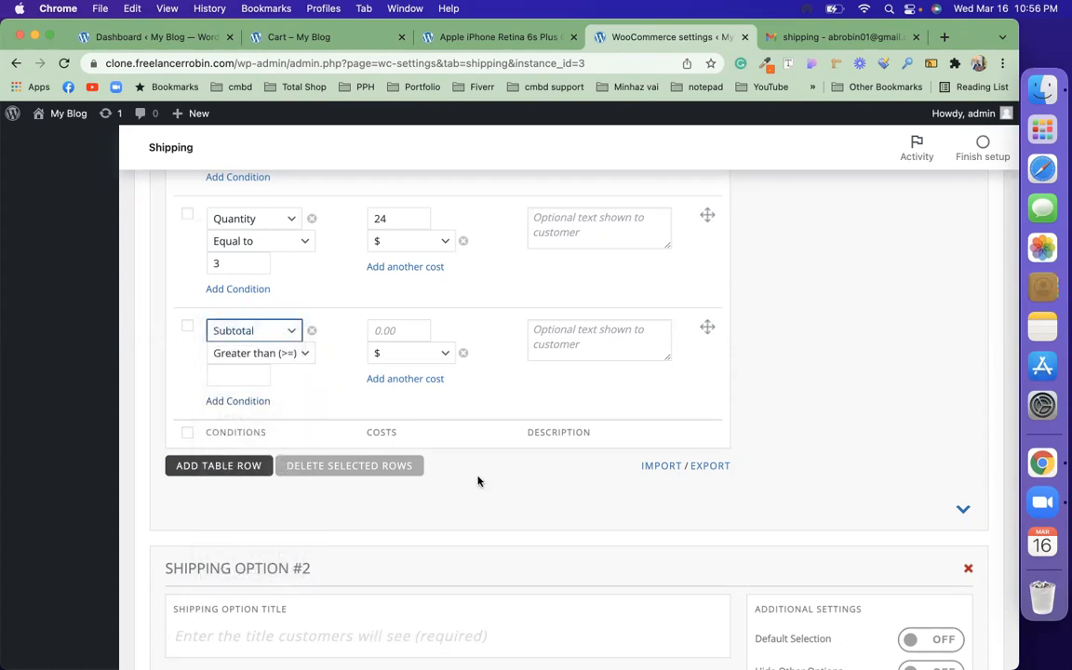
Look back over the shipping settings page, switch to Gmail, and reread the PDF's shipping cost rules and examples.
scroll(478, 481, "down", 4)
scroll(478, 481, "up", 20)
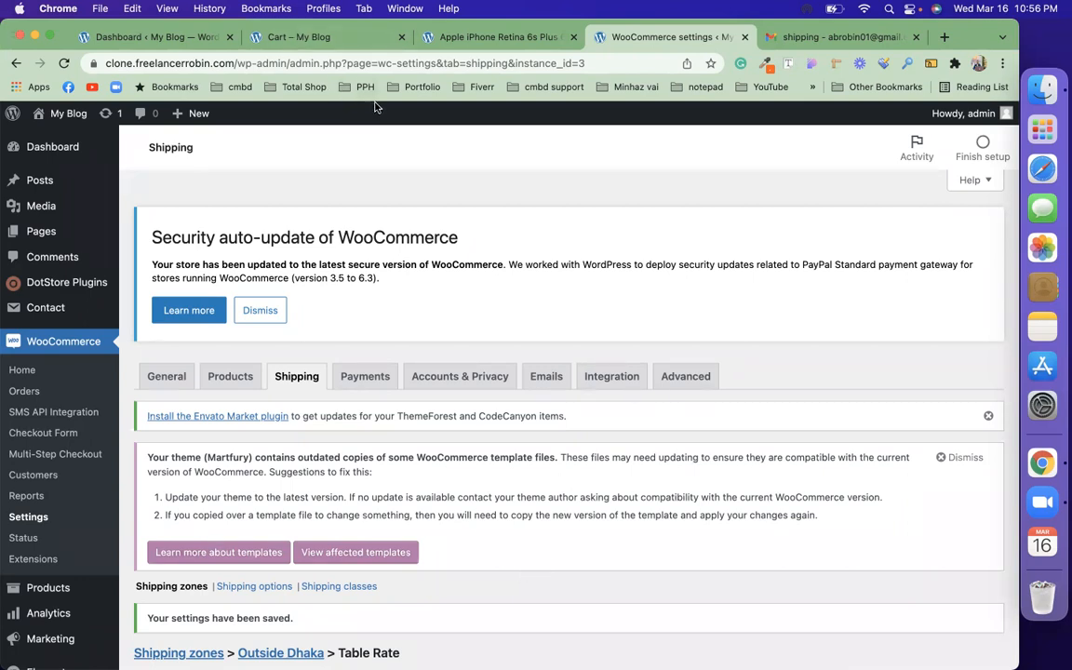
scroll(478, 521, "down", 5)
scroll(478, 522, "up", 5)
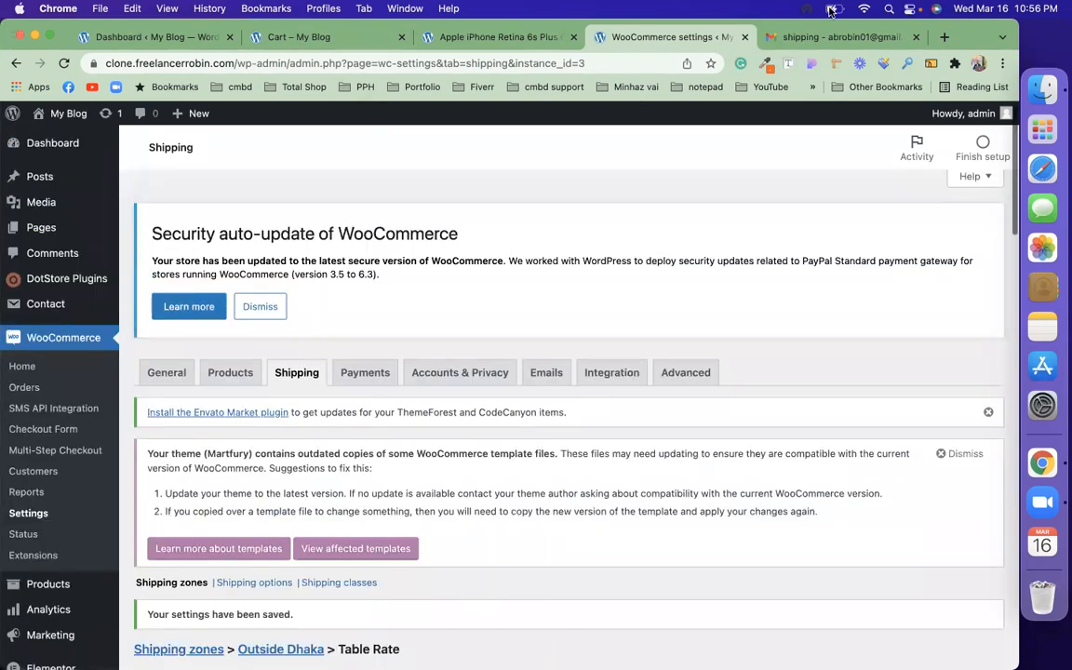
left_click(830, 38)
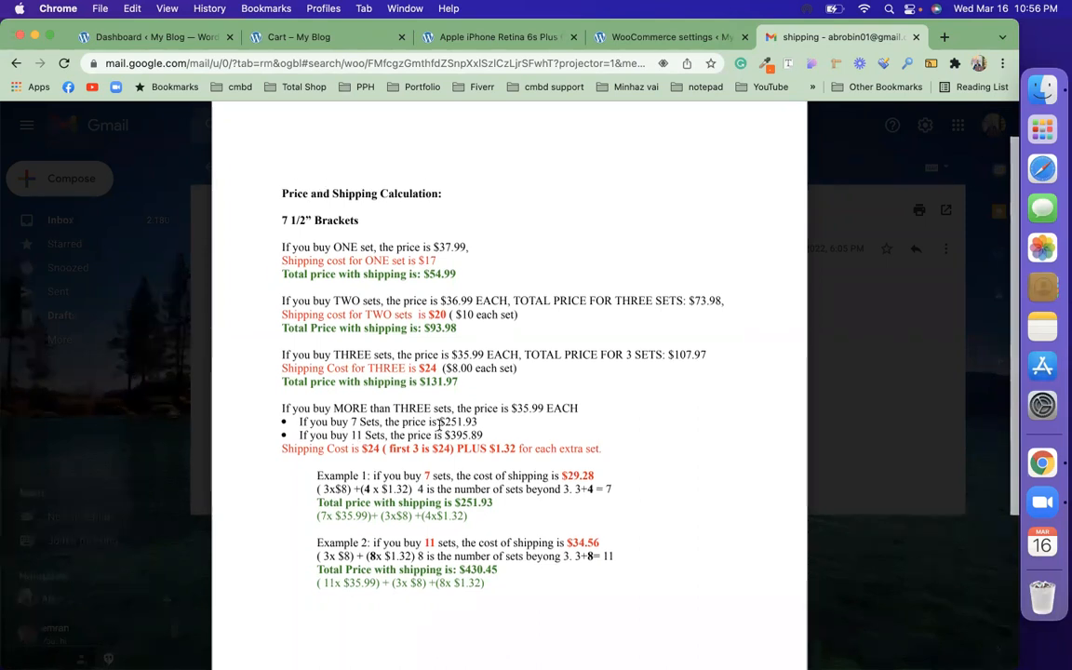
scroll(439, 424, "down", 5)
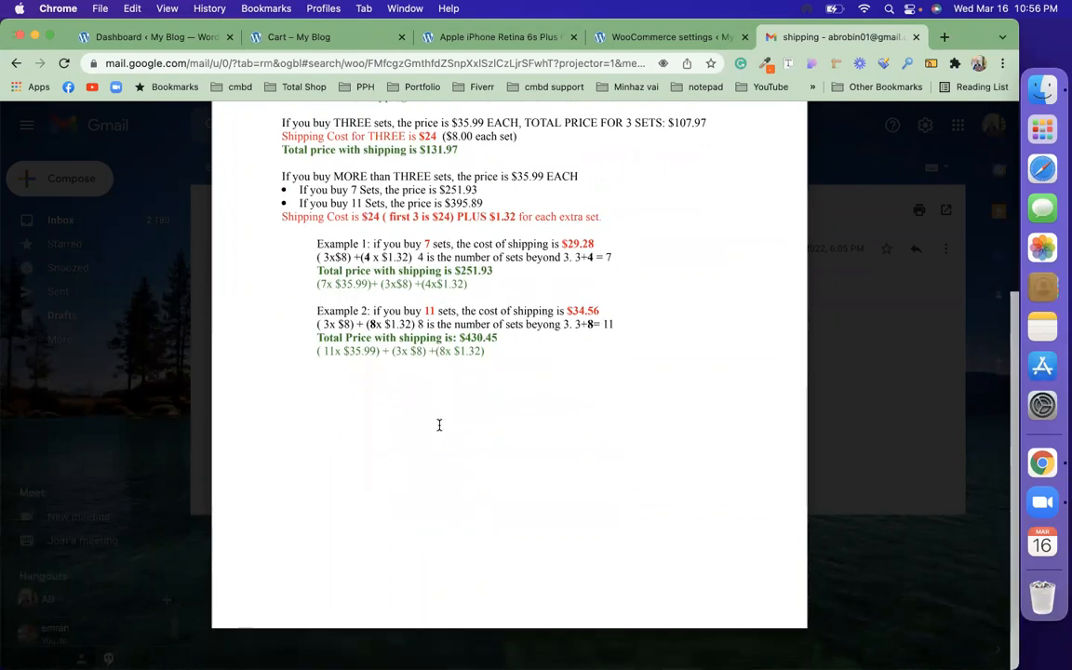
scroll(439, 424, "up", 6)
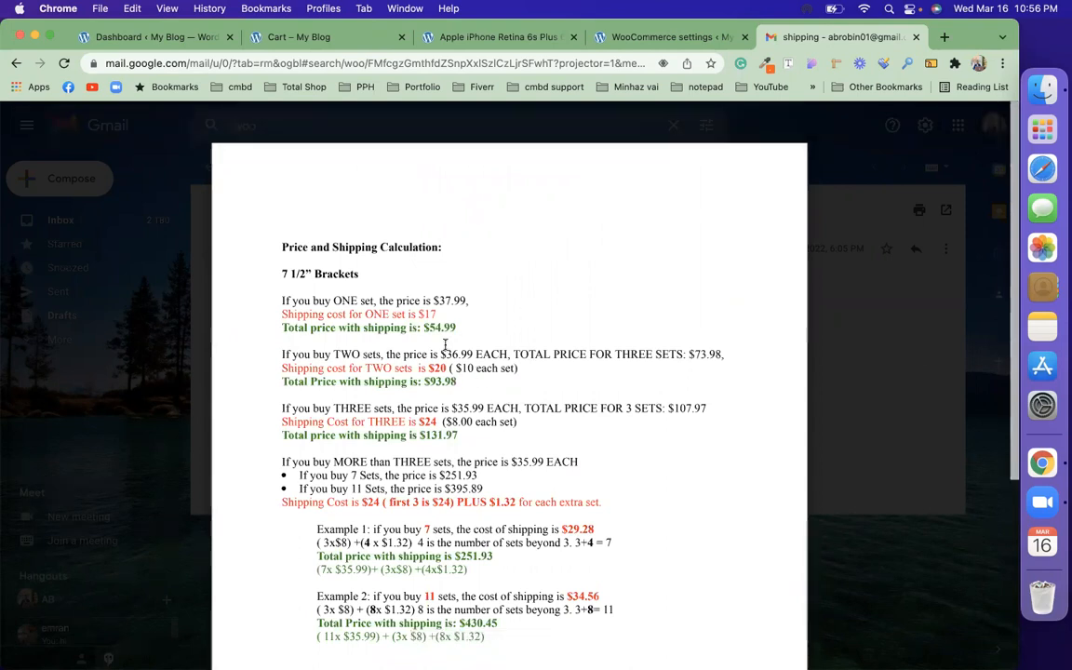
scroll(445, 345, "down", 5)
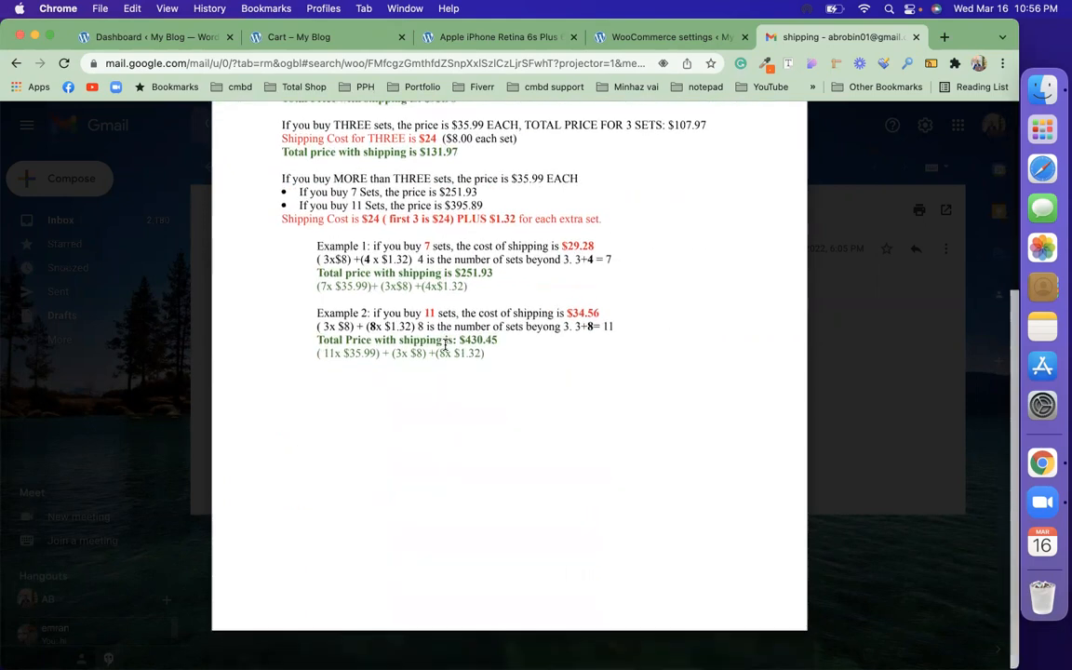
scroll(479, 242, "up", 5)
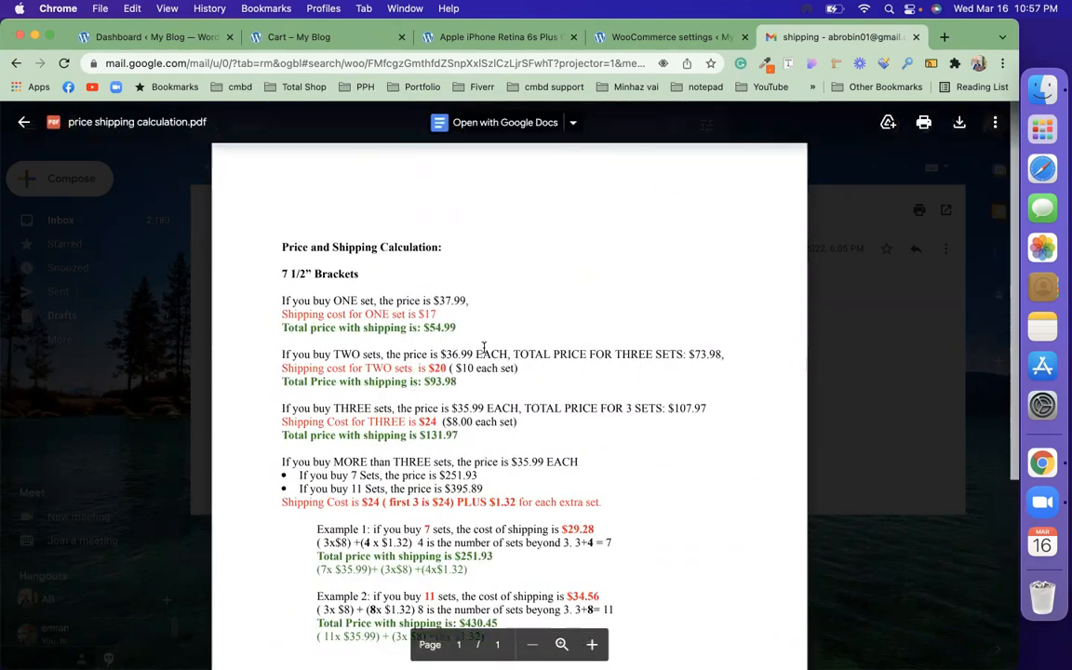
Close the PDF preview and download price shipping calculation.pdf from the shipping email.
left_click(19, 109)
mouse_move(277, 390)
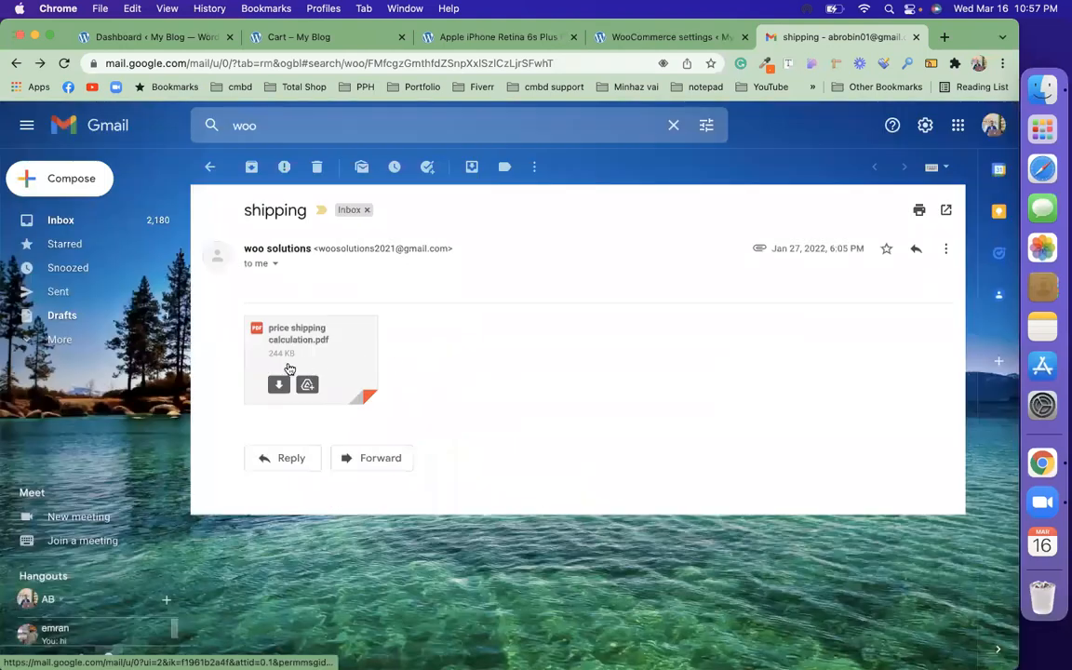
left_click(277, 390)
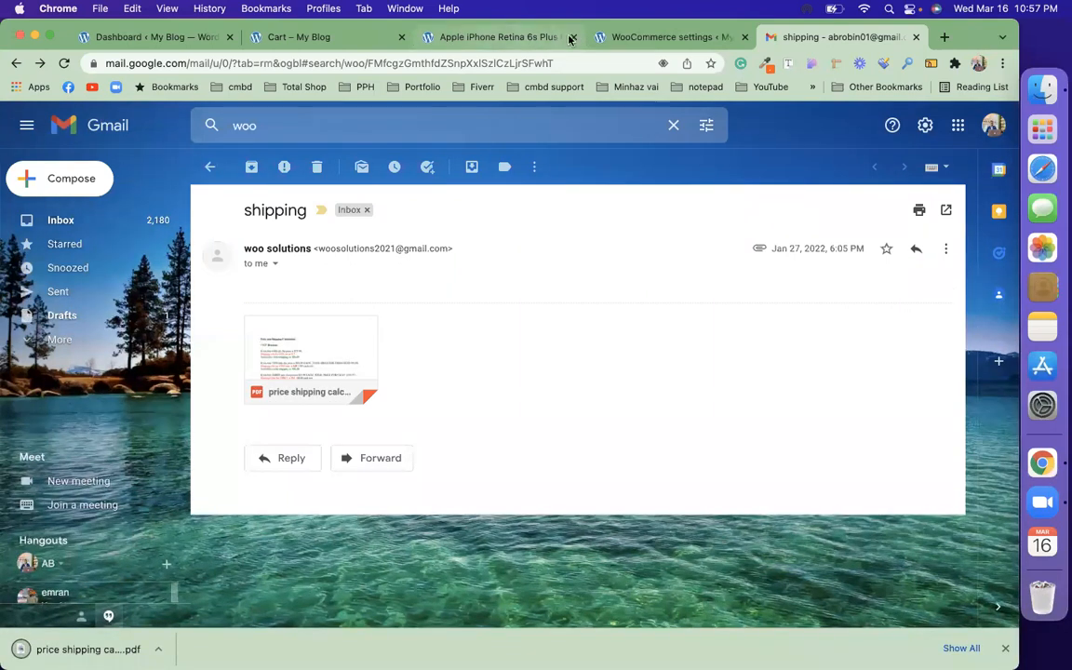
Check the WooCommerce settings, return to Gmail, and preview the PDF attachment once more before closing it.
left_click(629, 37)
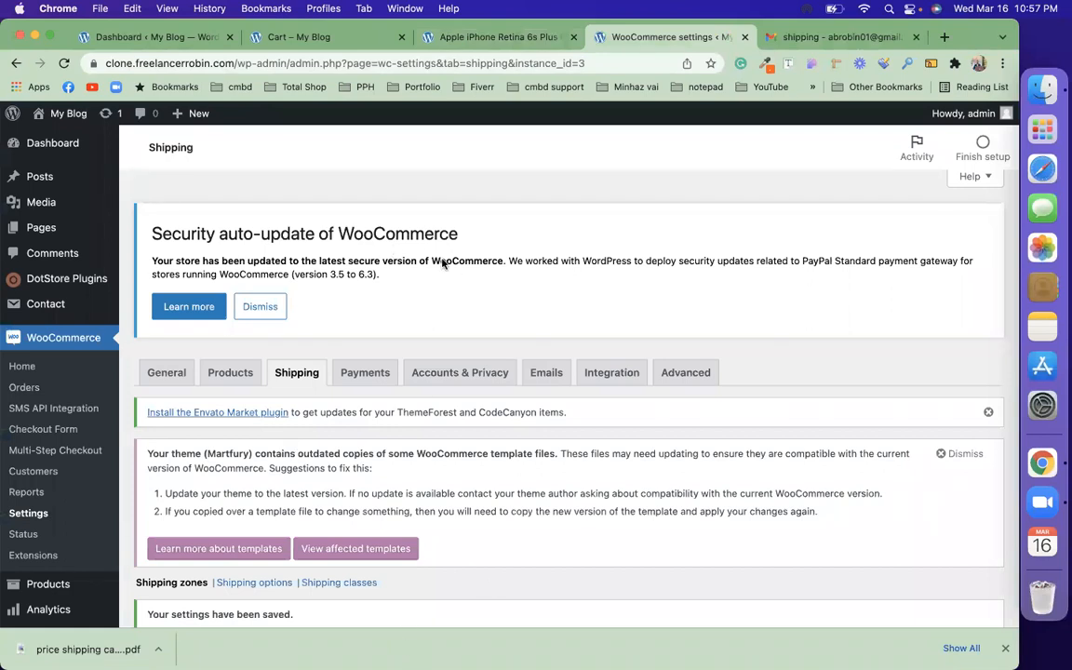
left_click(828, 37)
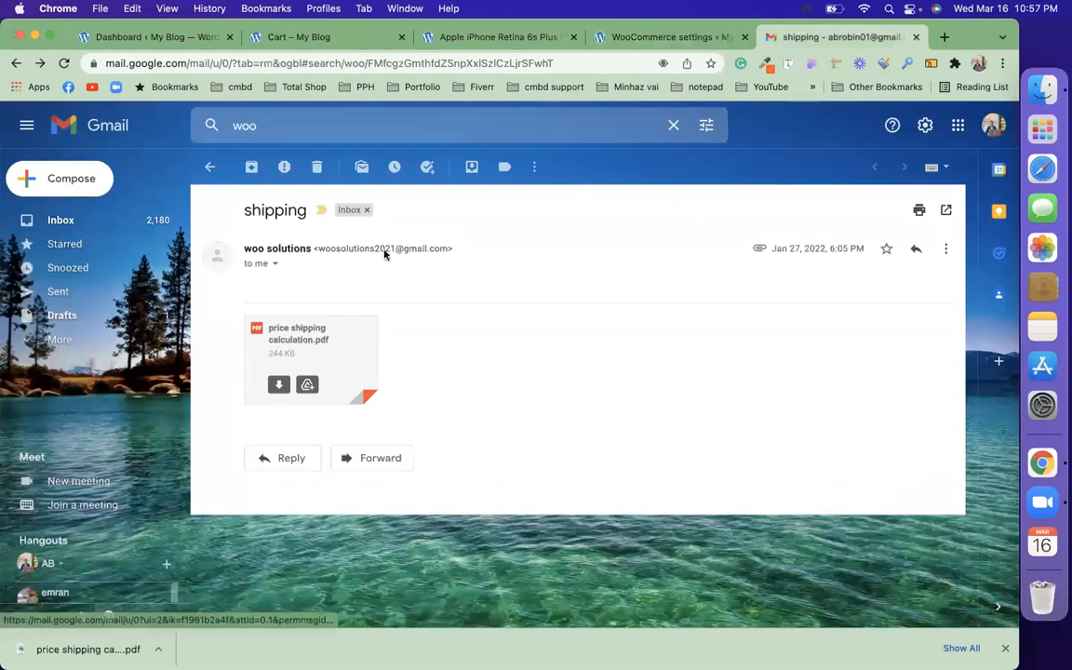
left_click(310, 346)
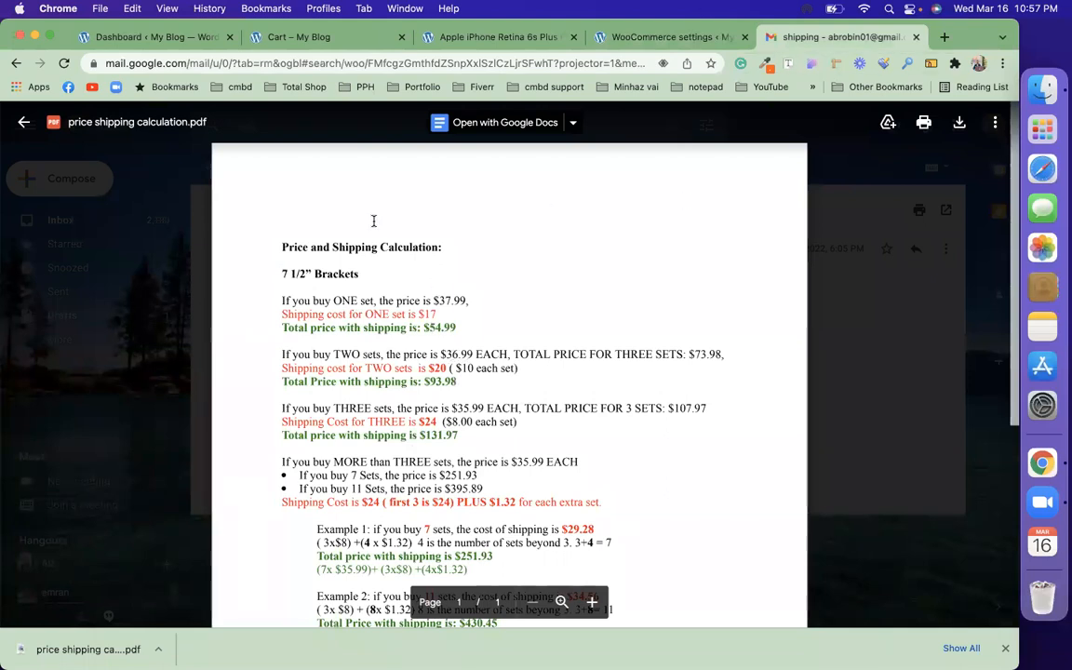
left_click(20, 124)
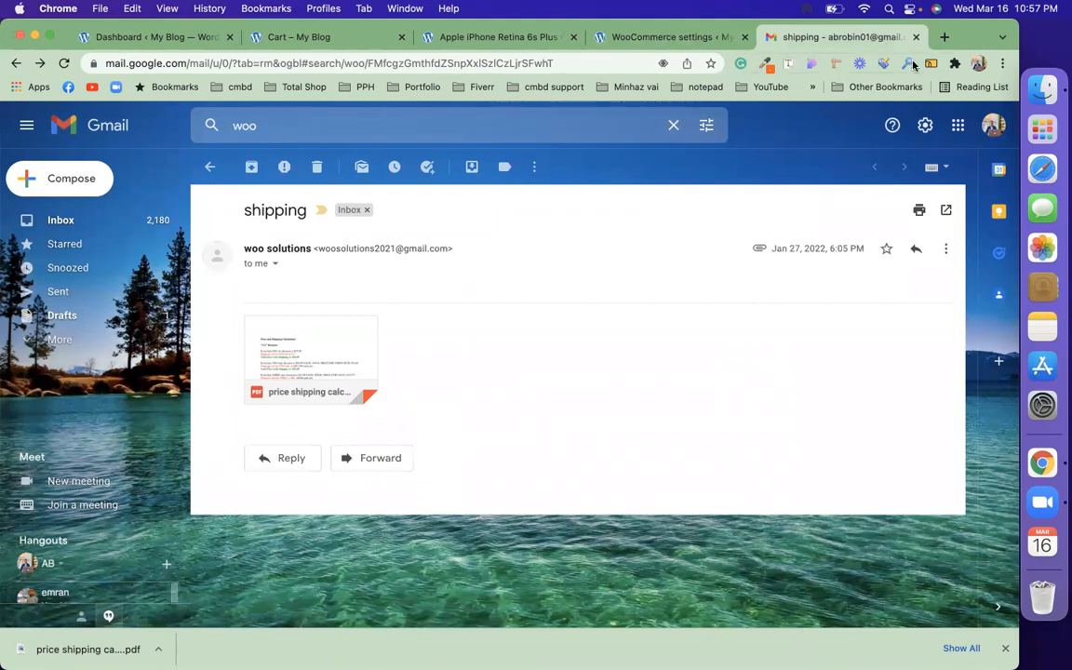
Open a blank browser tab, close the Gmail tab, and switch to the storefront cart.
left_click(944, 37)
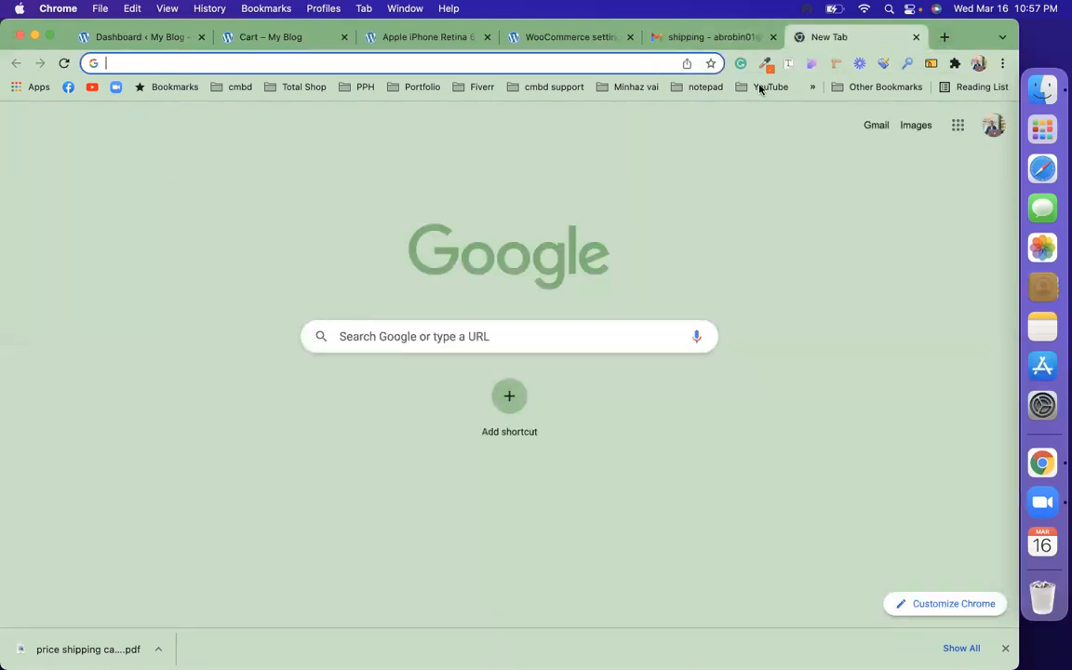
left_click(772, 38)
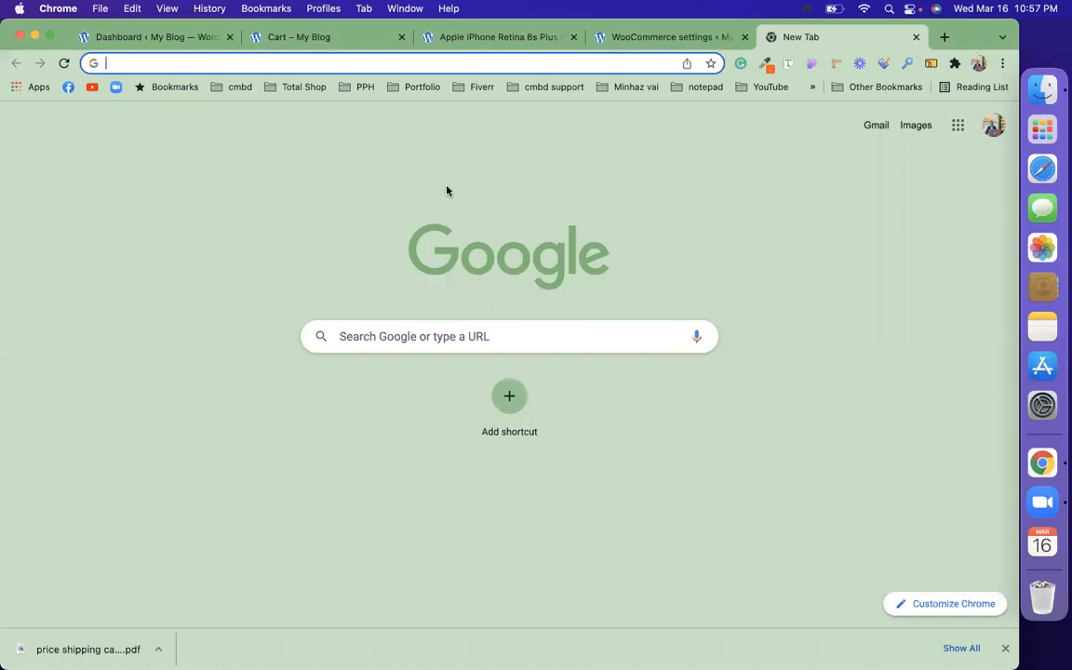
left_click(284, 39)
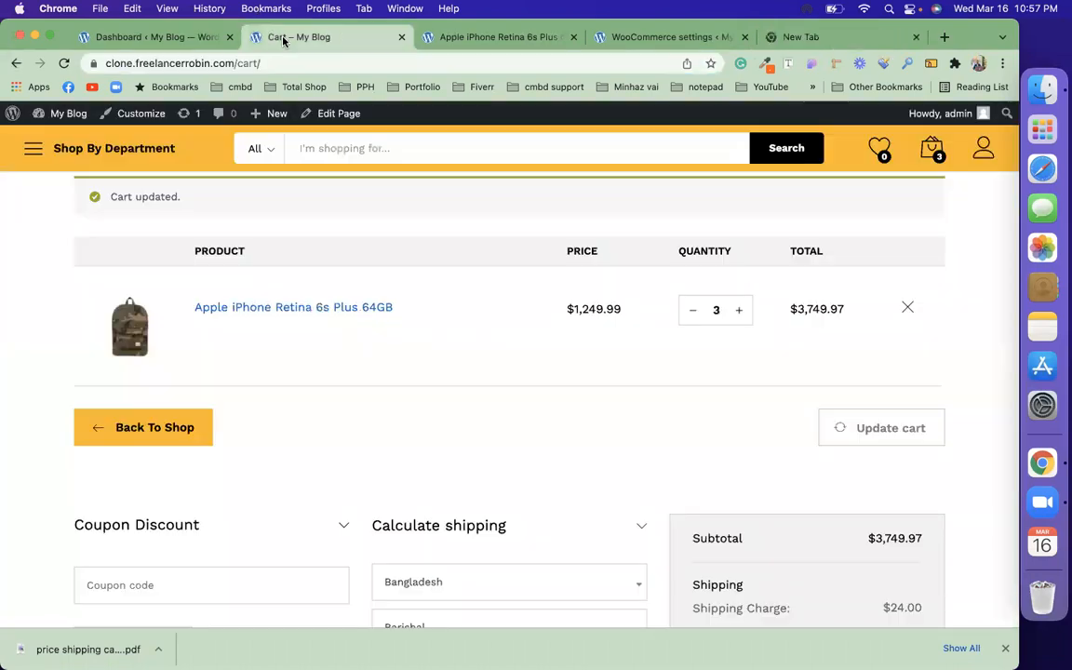